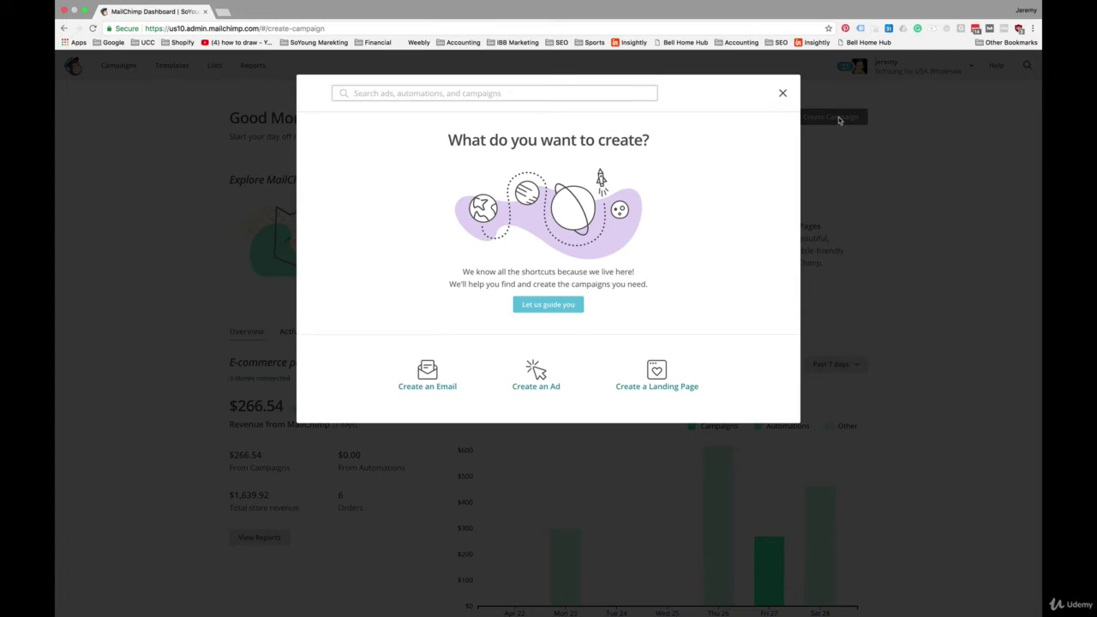
Step: Create a regular email campaign named "New Product Launch"
left_click(426, 376)
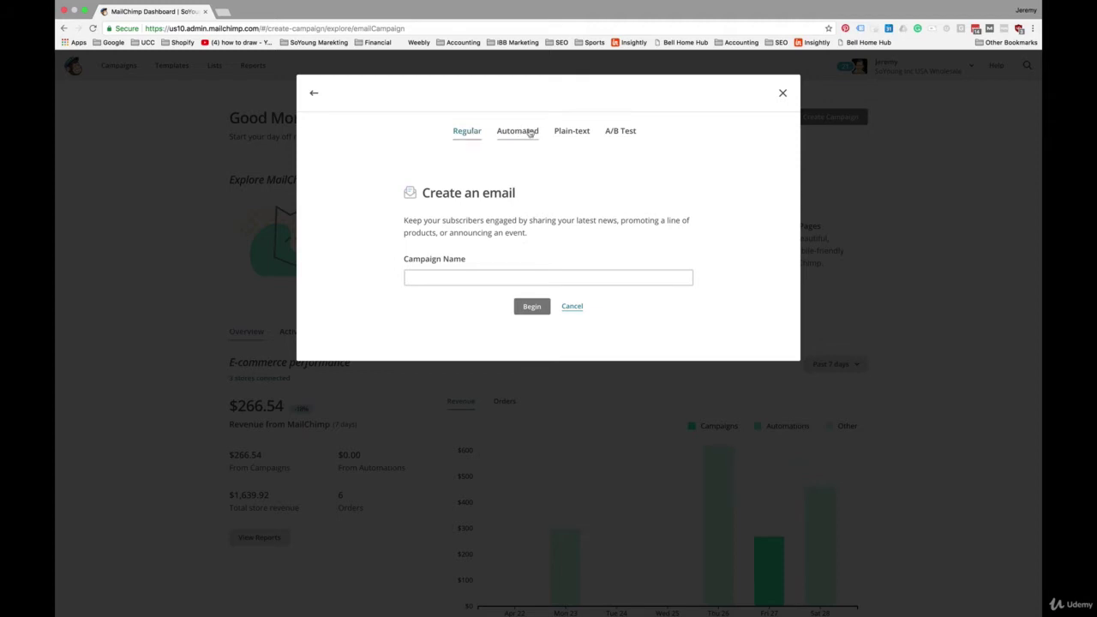
left_click(442, 278)
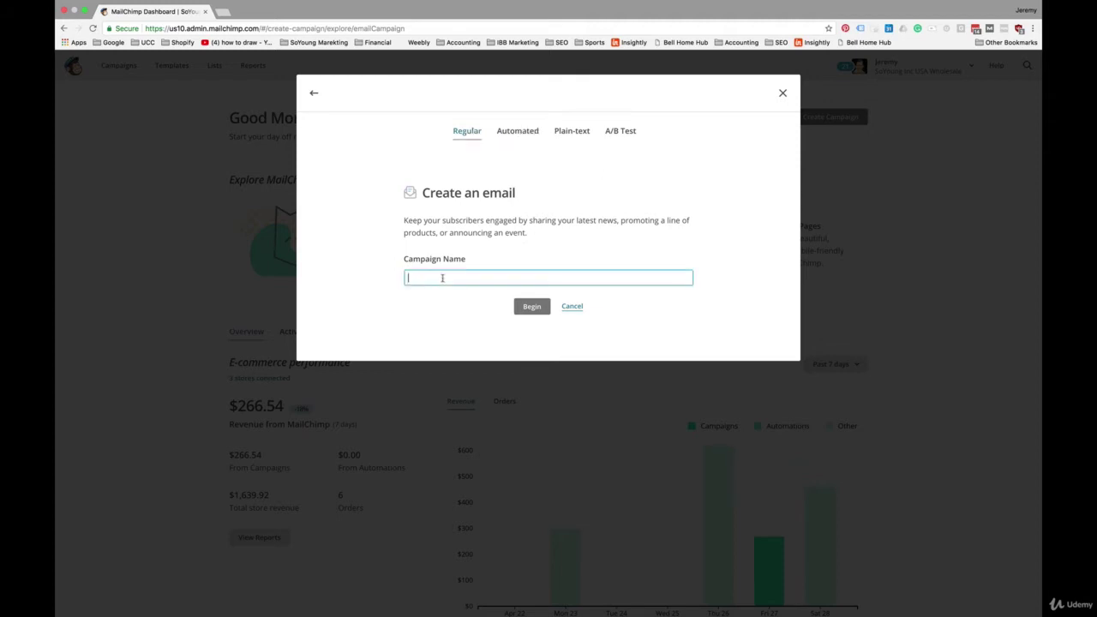
type("New Product Launch")
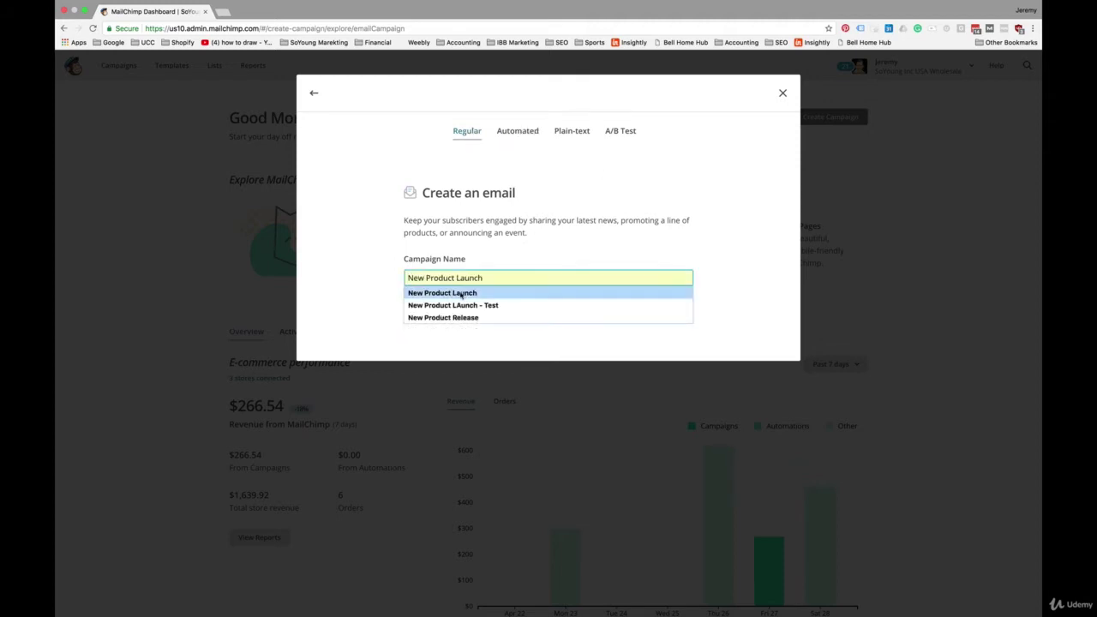
left_click(461, 292)
left_click(531, 306)
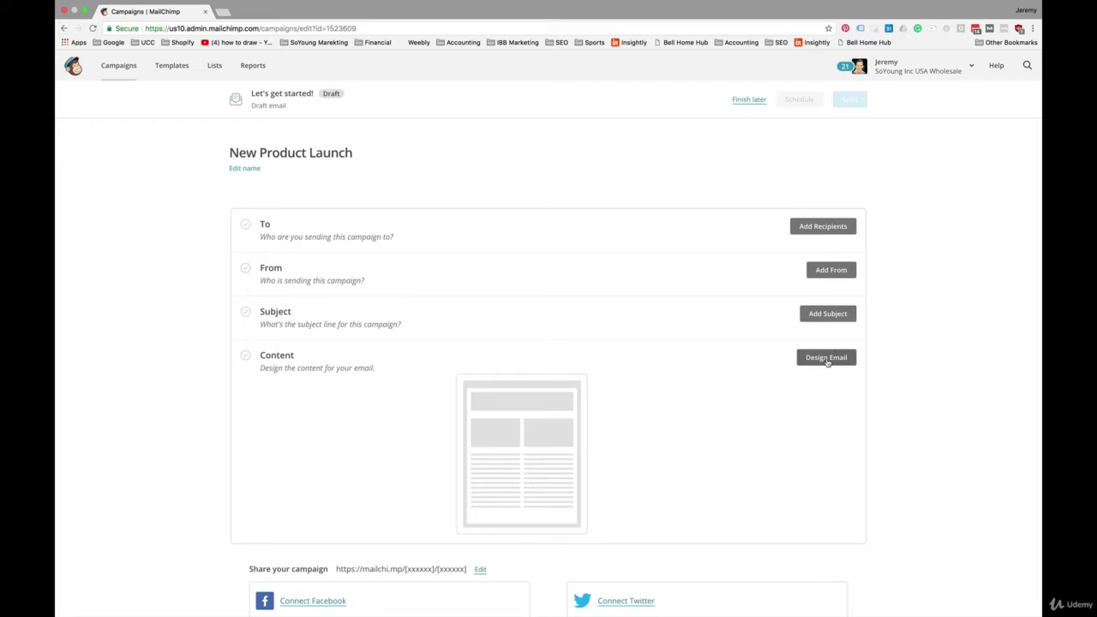
Step: Start designing the campaign's email content with the basic 1 Column layout template
left_click(826, 359)
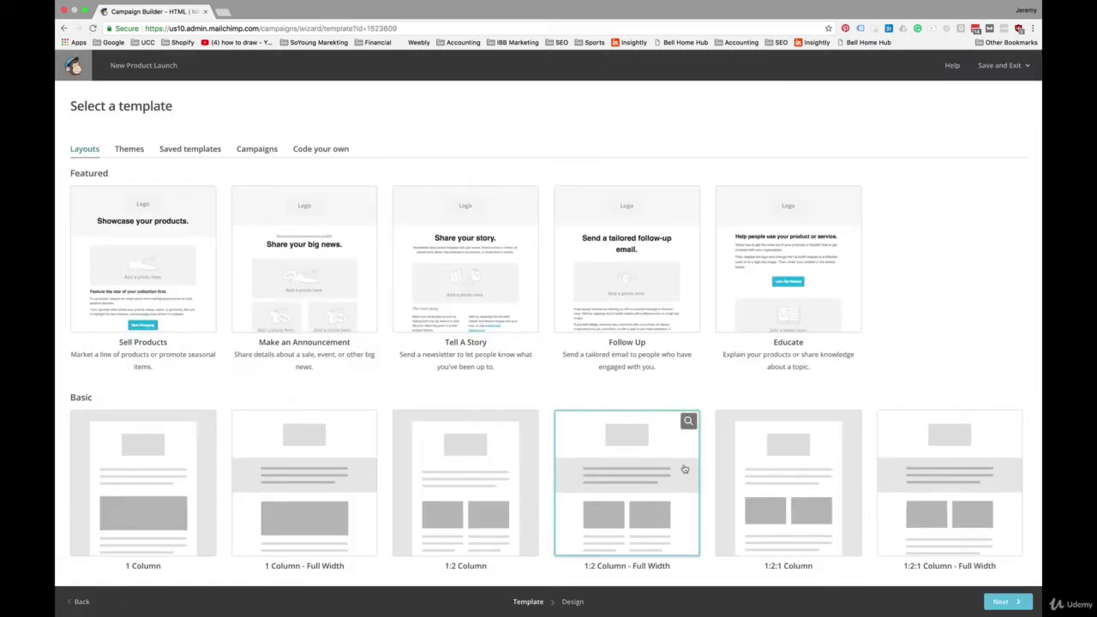
scroll(684, 468, "down", 3)
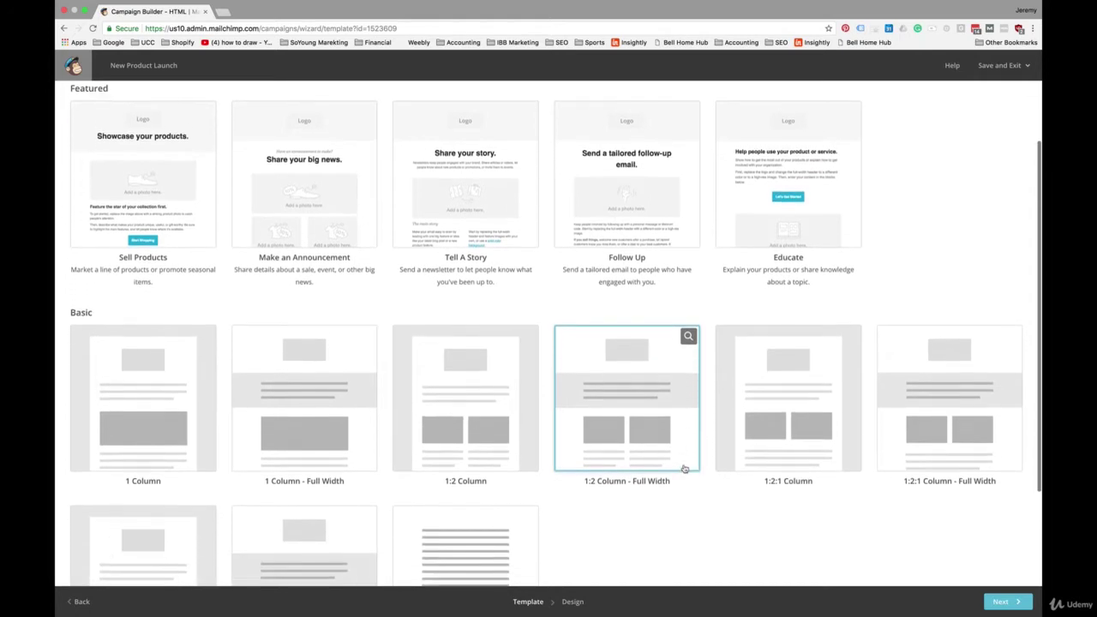
scroll(685, 468, "up", 1)
scroll(685, 469, "down", 1)
scroll(685, 468, "up", 5)
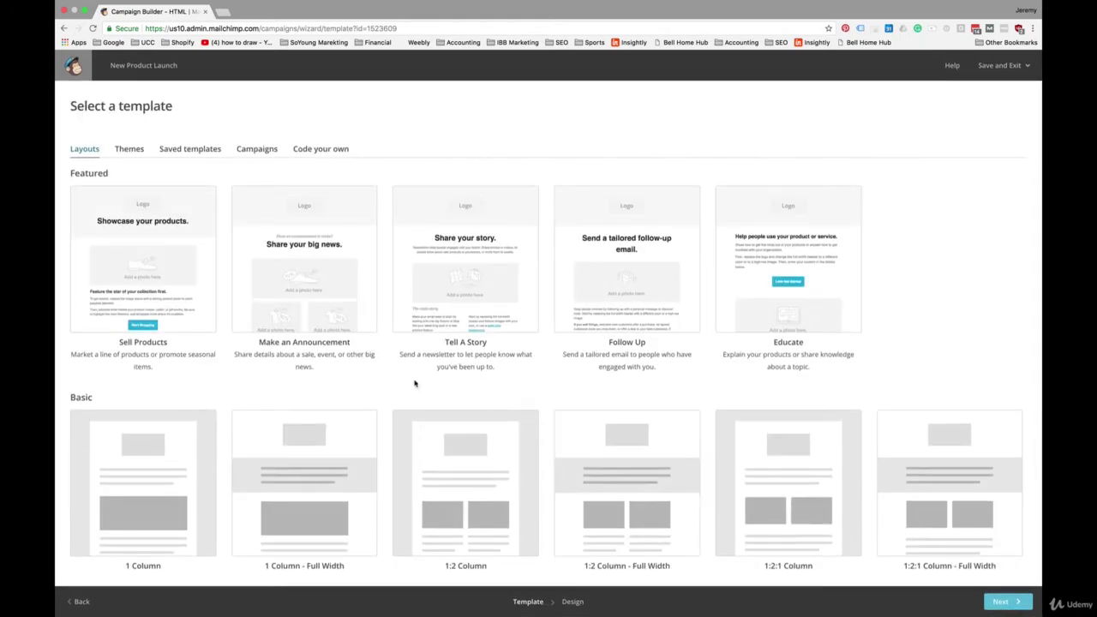
scroll(414, 383, "down", 3)
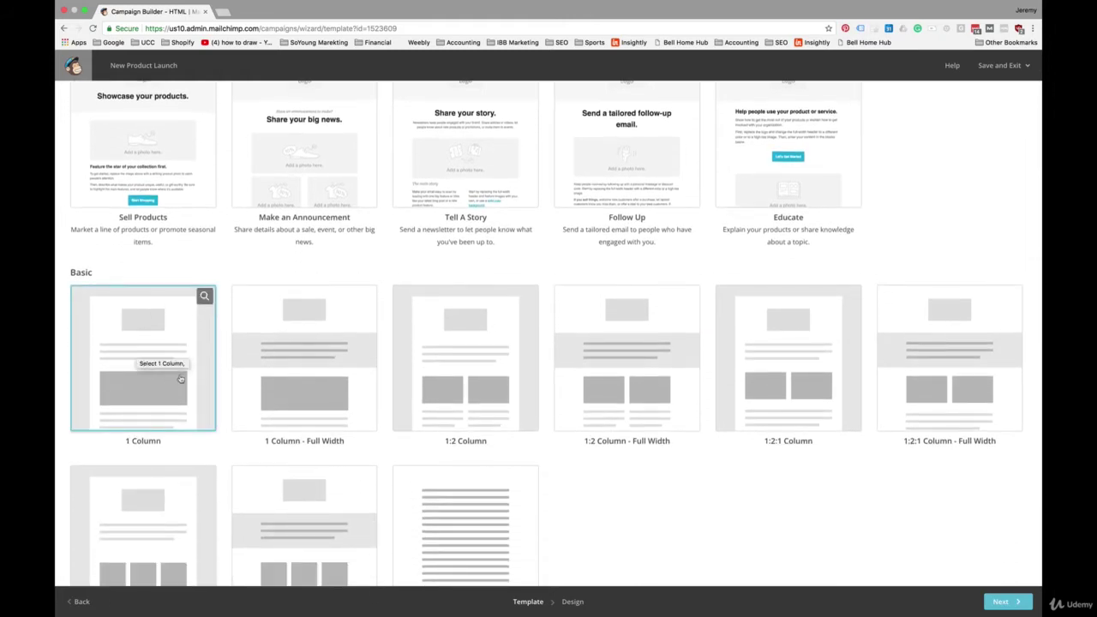
left_click(153, 323)
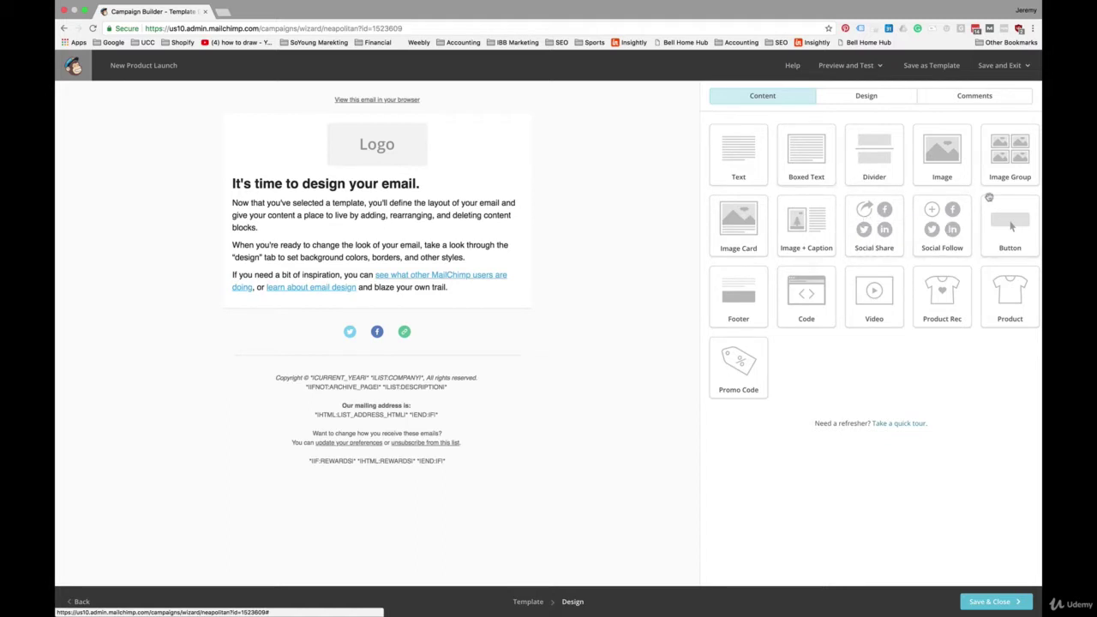
left_click_drag(736, 159, 695, 116)
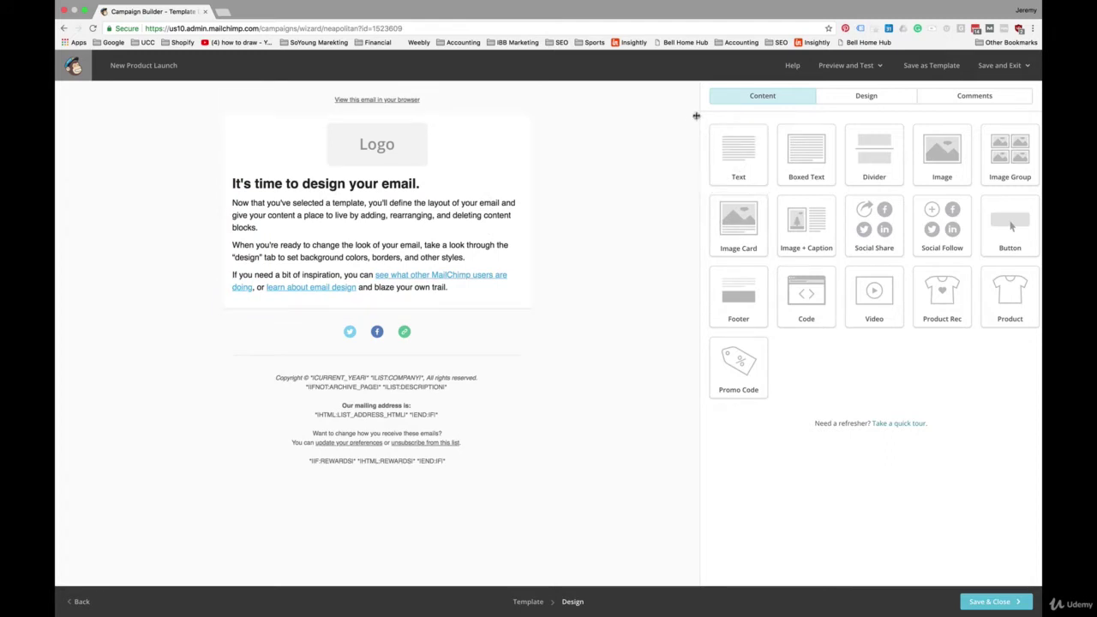
Step: Replace the default logo placeholder in the email header with soyoung-logo.jpg from the stored files
mouse_move(516, 103)
left_click(386, 153)
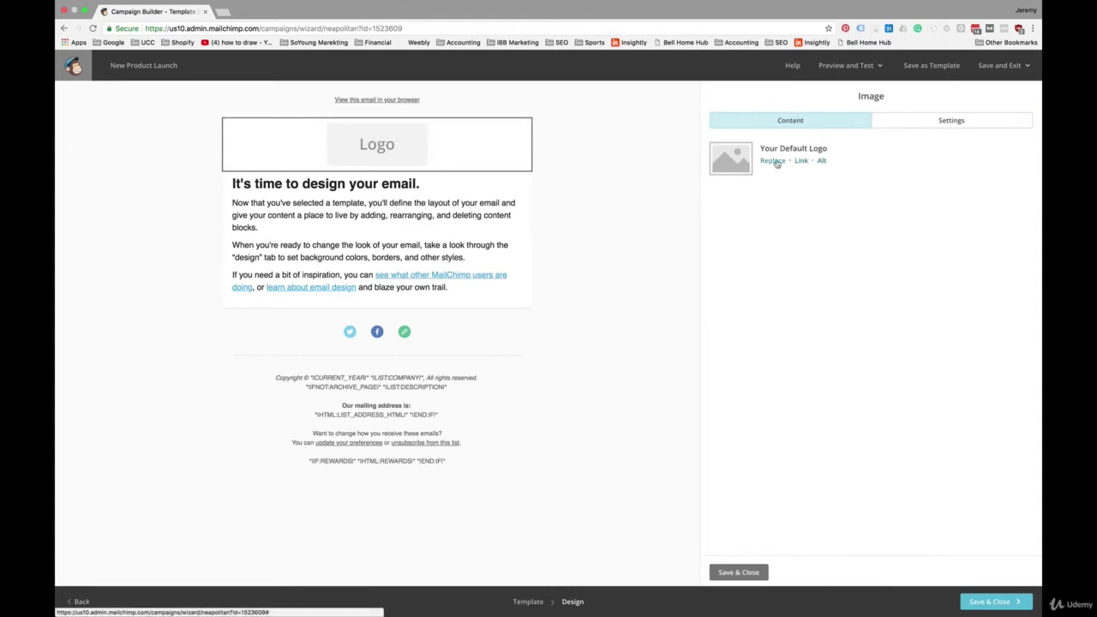
left_click(772, 161)
scroll(675, 370, "down", 2)
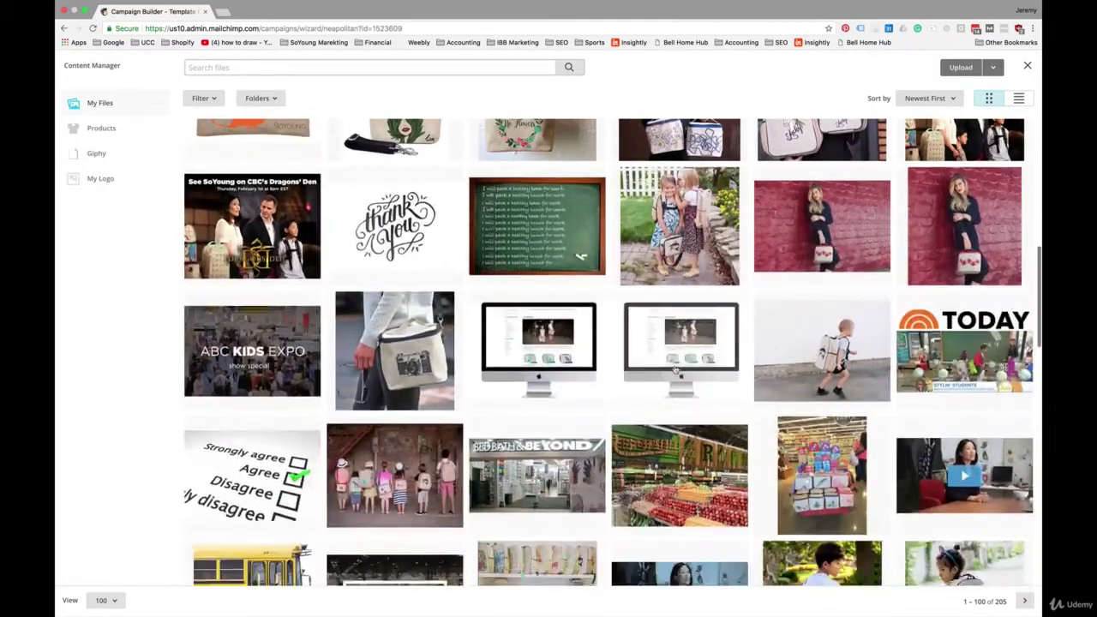
scroll(676, 370, "down", 10)
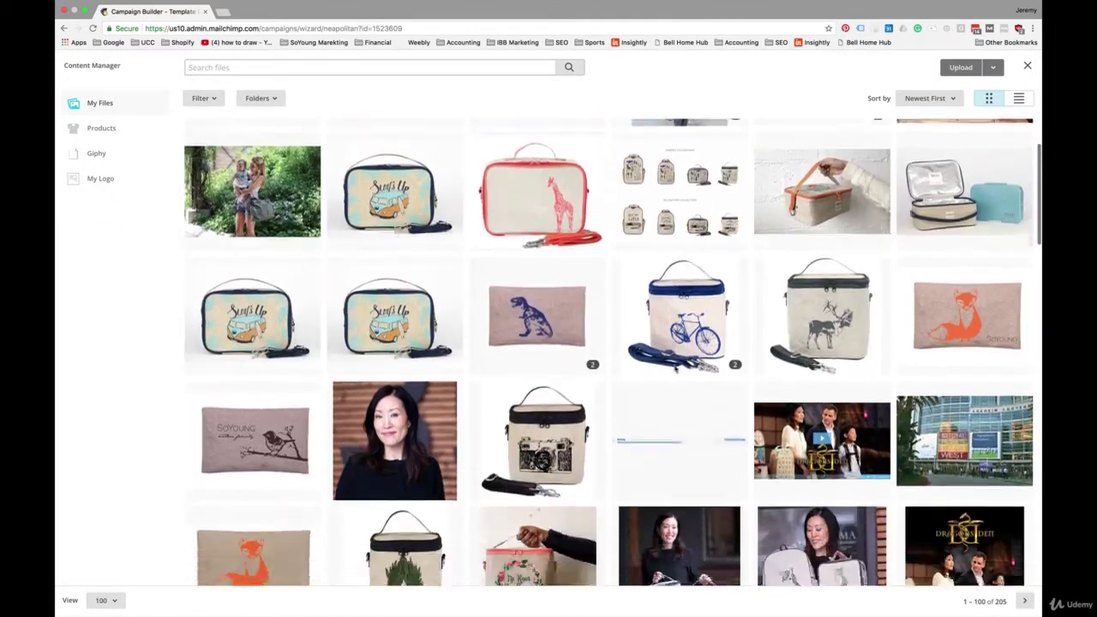
scroll(608, 352, "down", 15)
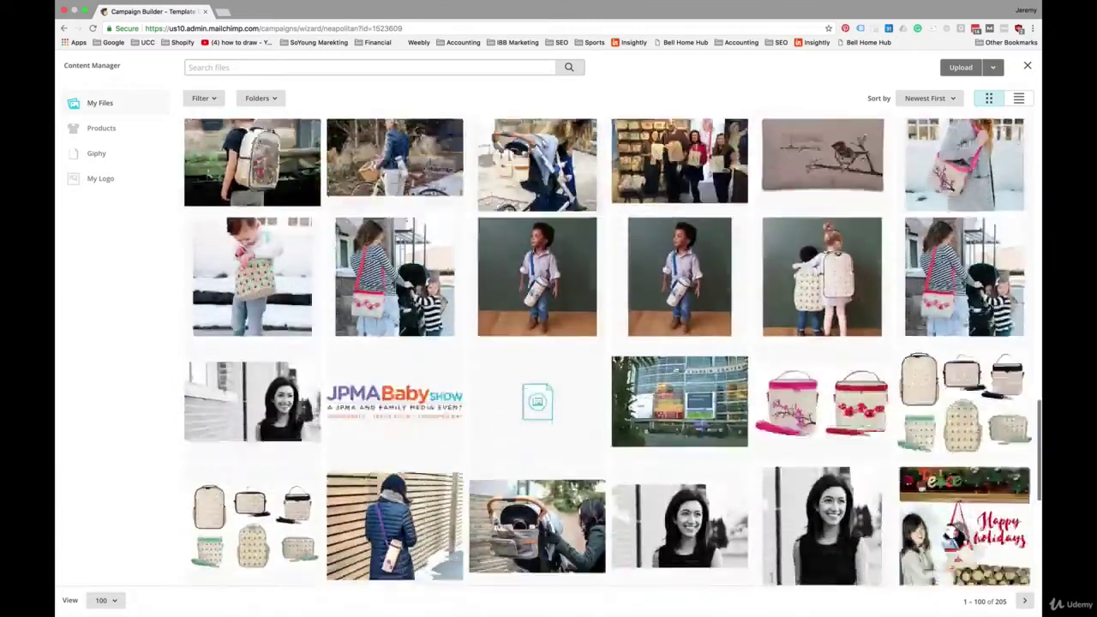
scroll(608, 352, "up", 15)
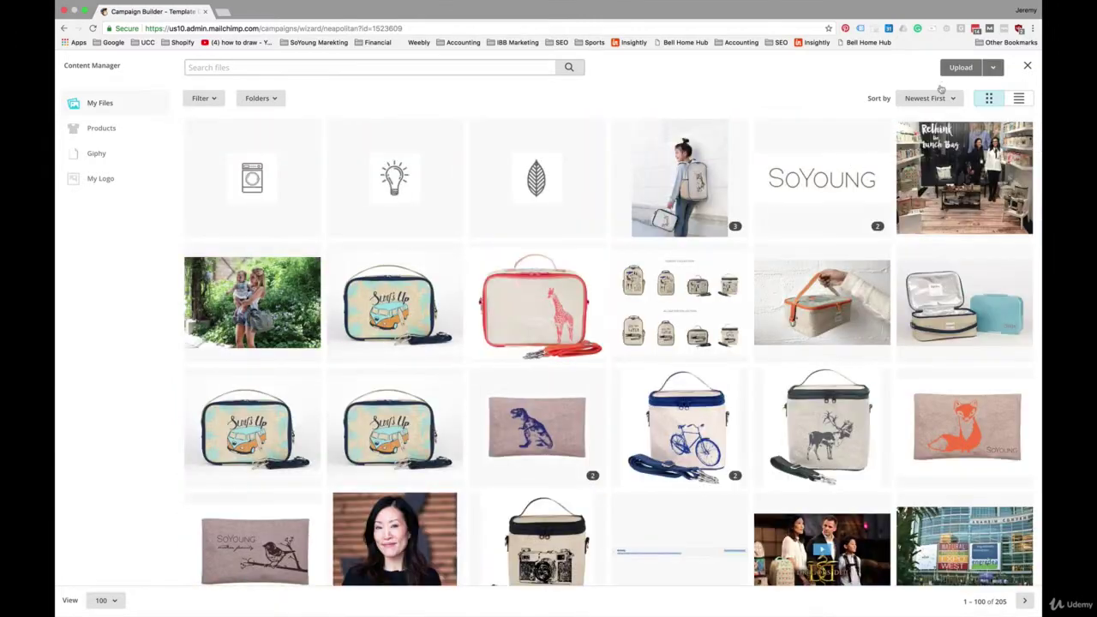
left_click(960, 68)
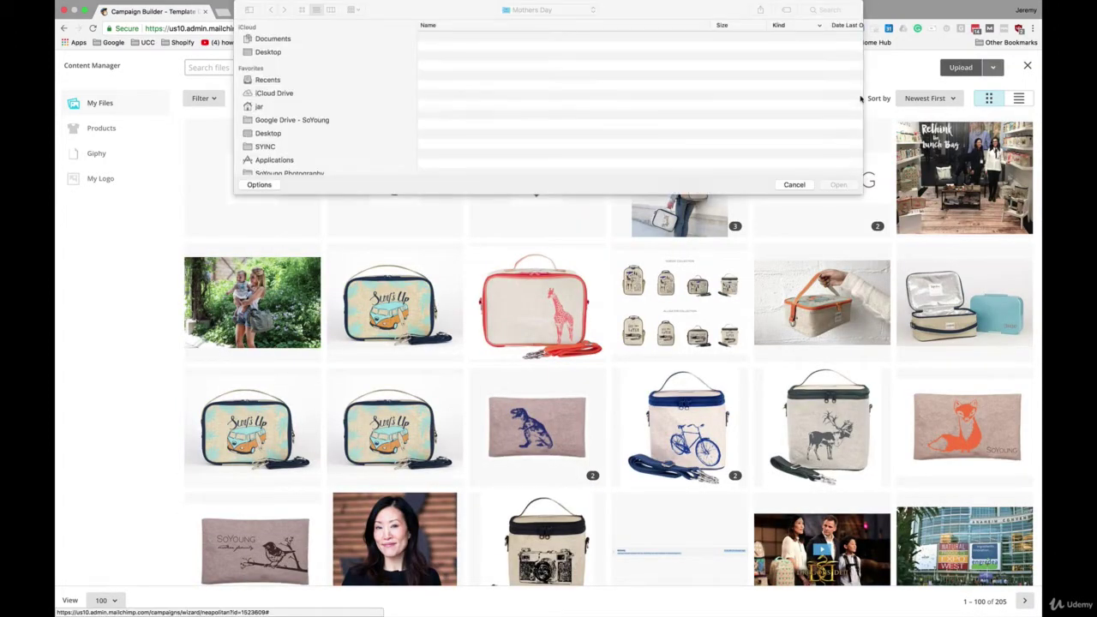
left_click(795, 186)
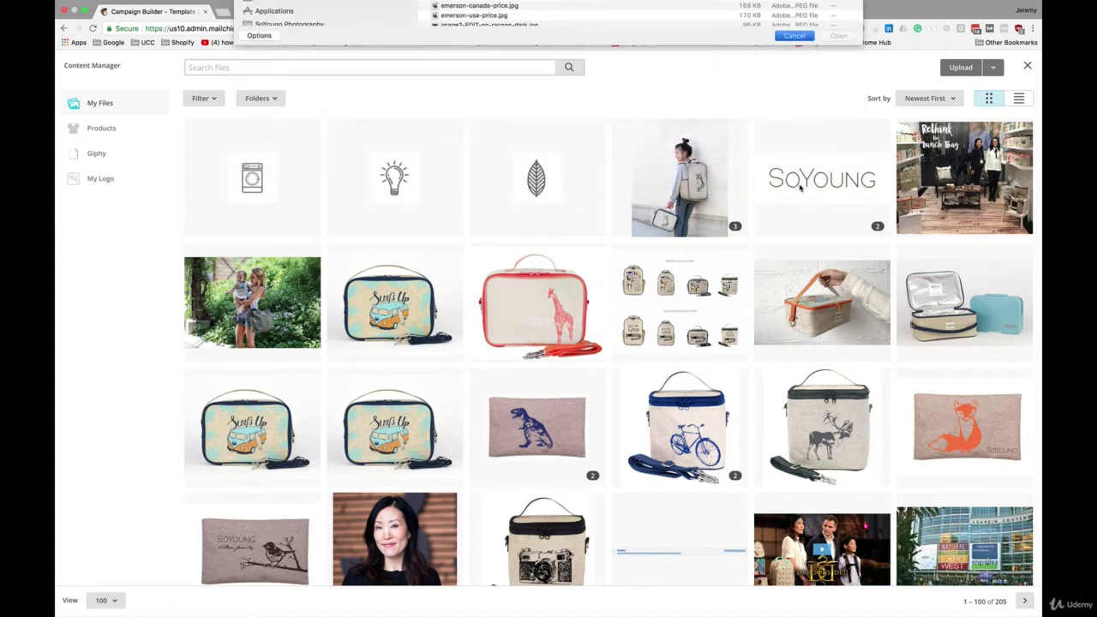
left_click(856, 200)
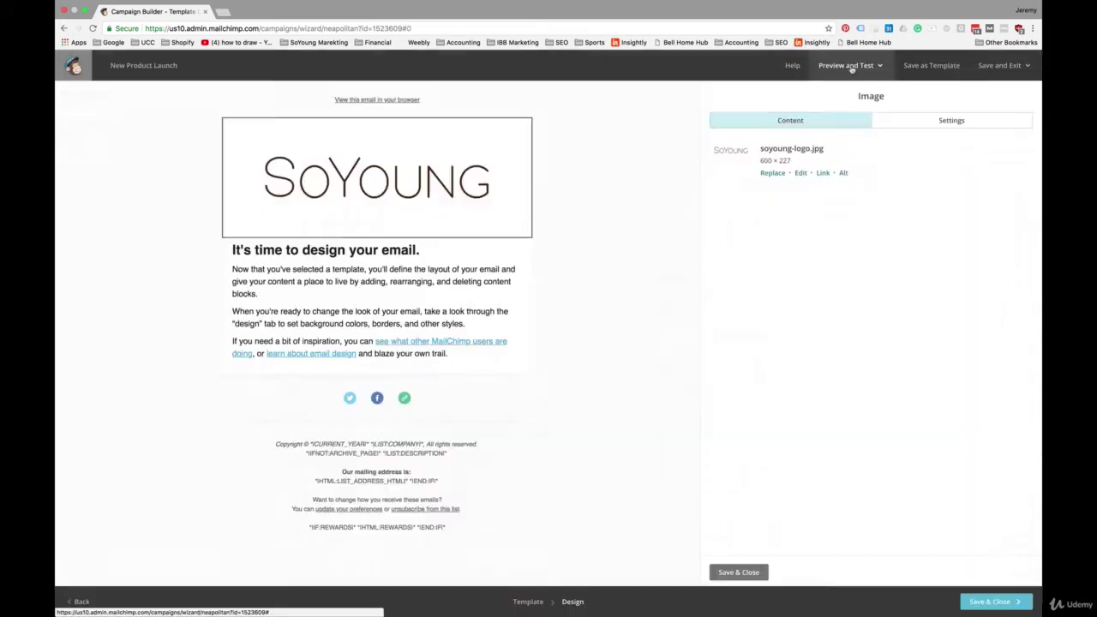
left_click(850, 68)
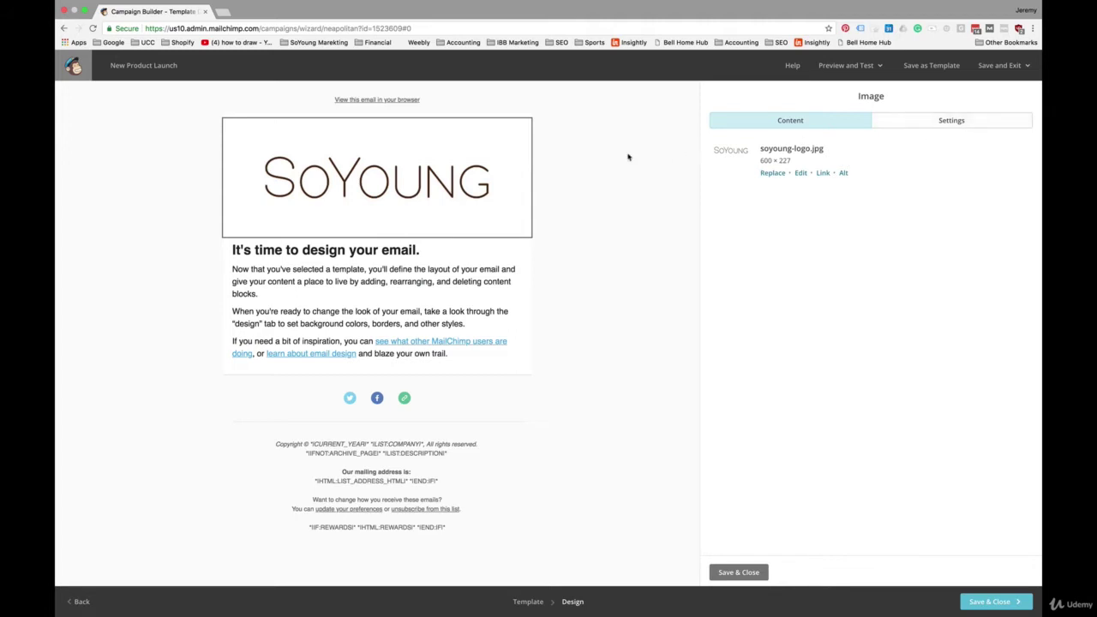
Step: Constrain the logo's image dimensions by 50% for high-resolution displays and save the image block
left_click(949, 122)
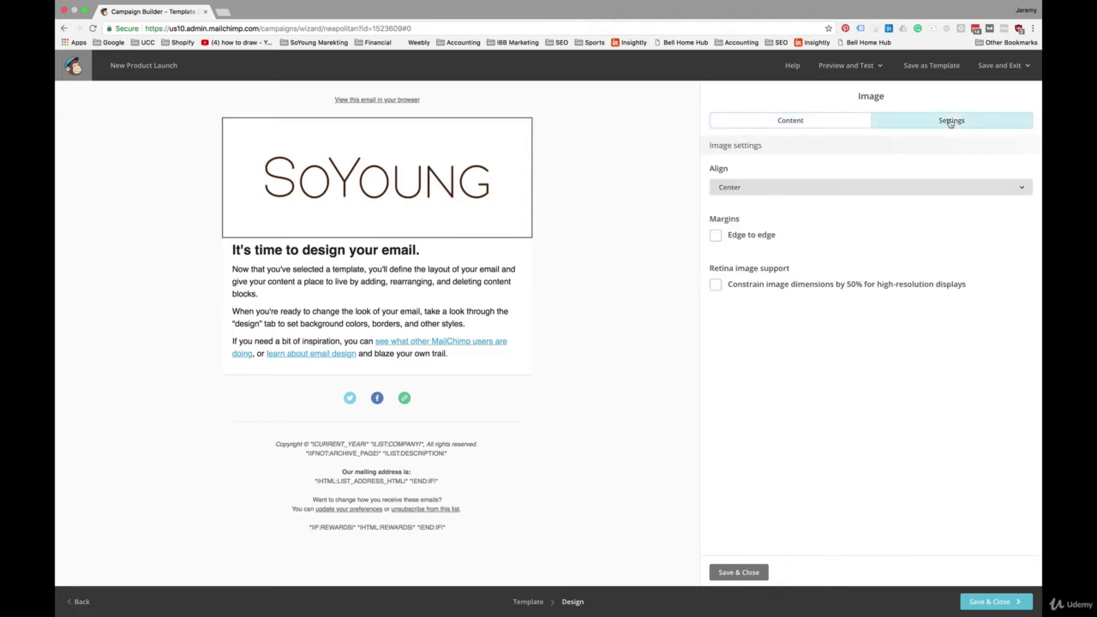
left_click(714, 287)
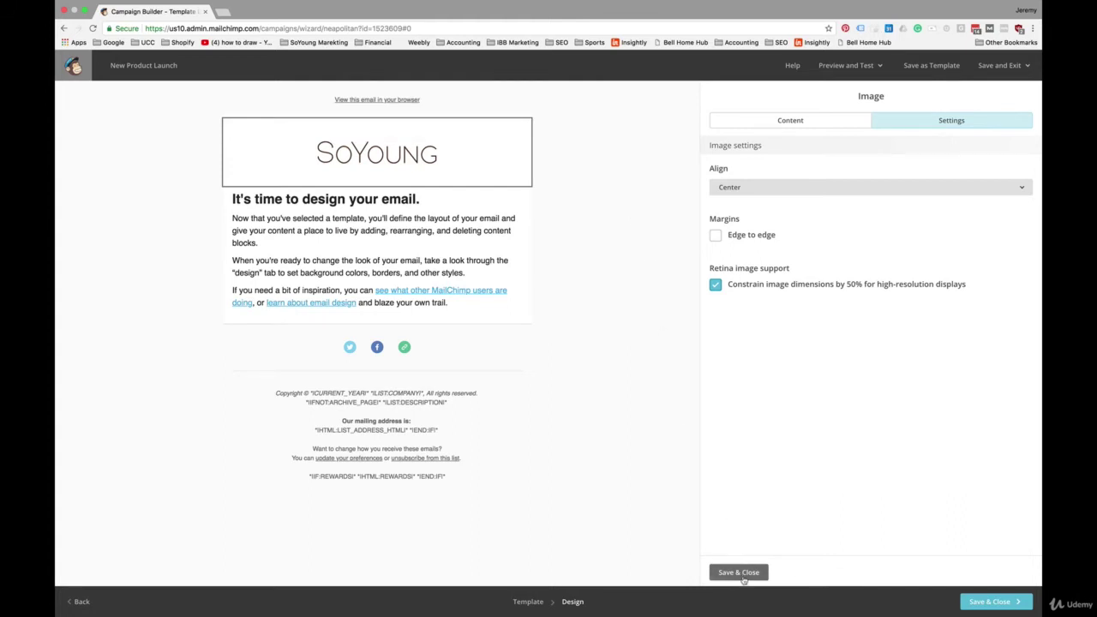
left_click(738, 572)
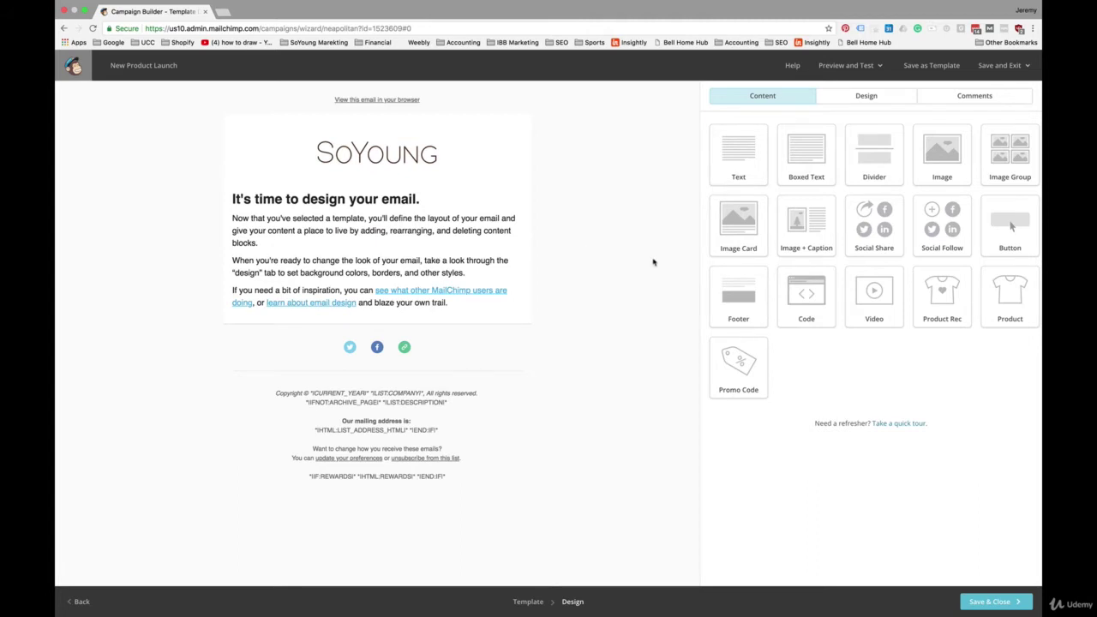
left_click(396, 162)
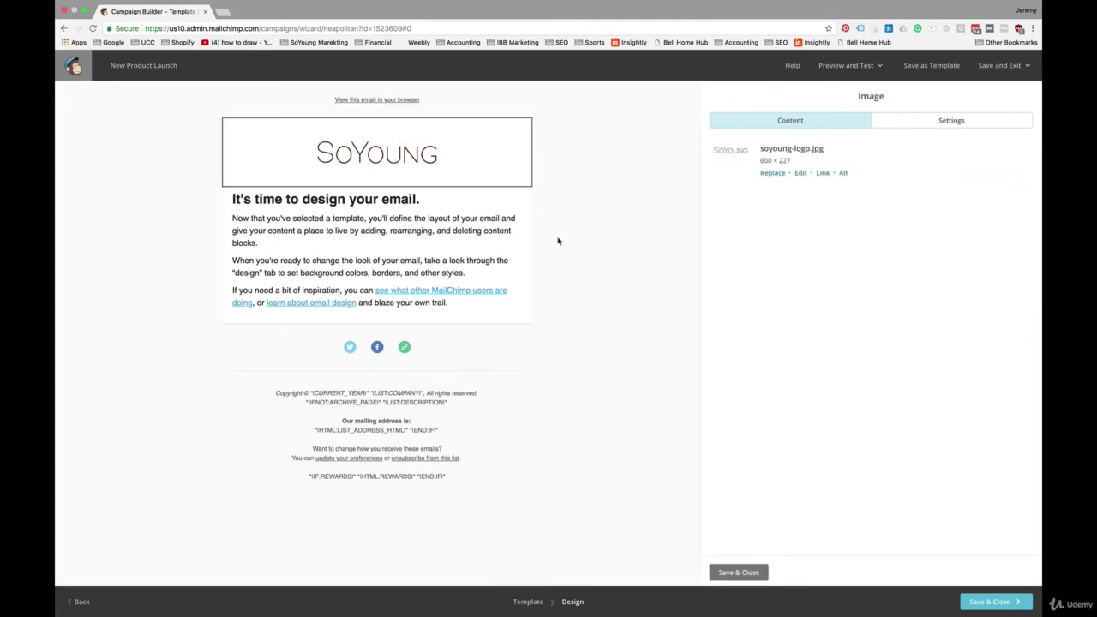
left_click(822, 174)
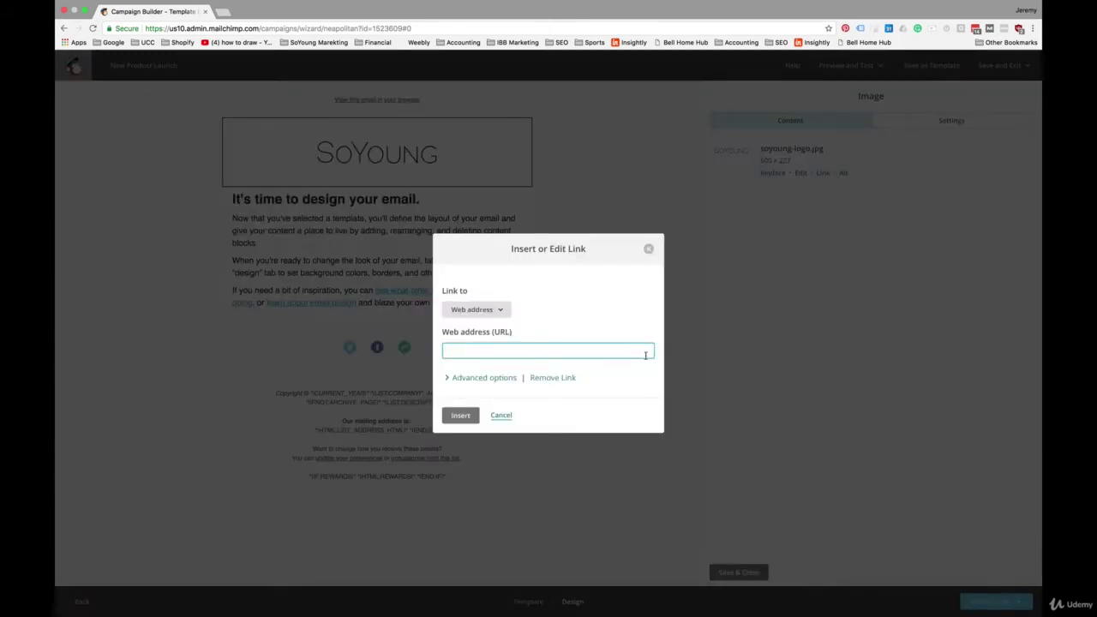
type("www.soyoung.ca")
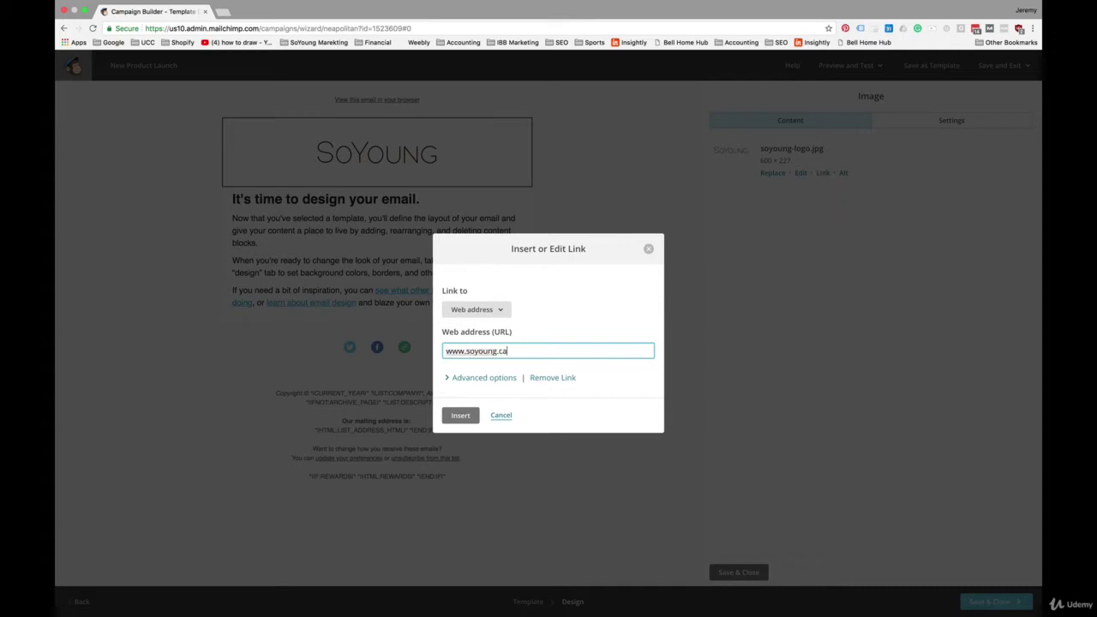
left_click(460, 416)
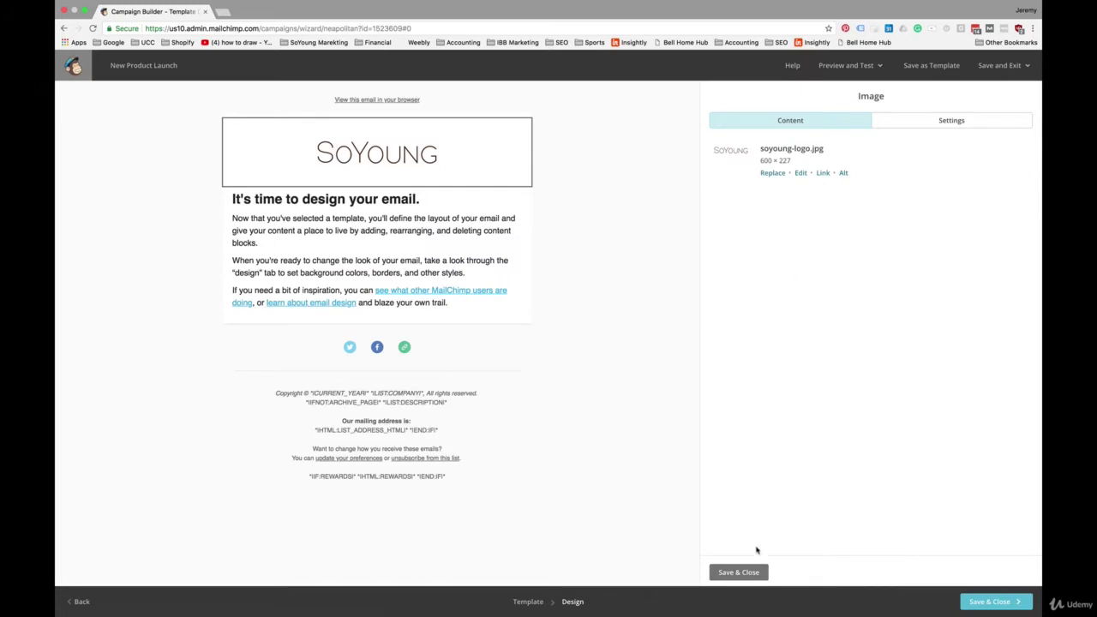
left_click(738, 572)
left_click(742, 572)
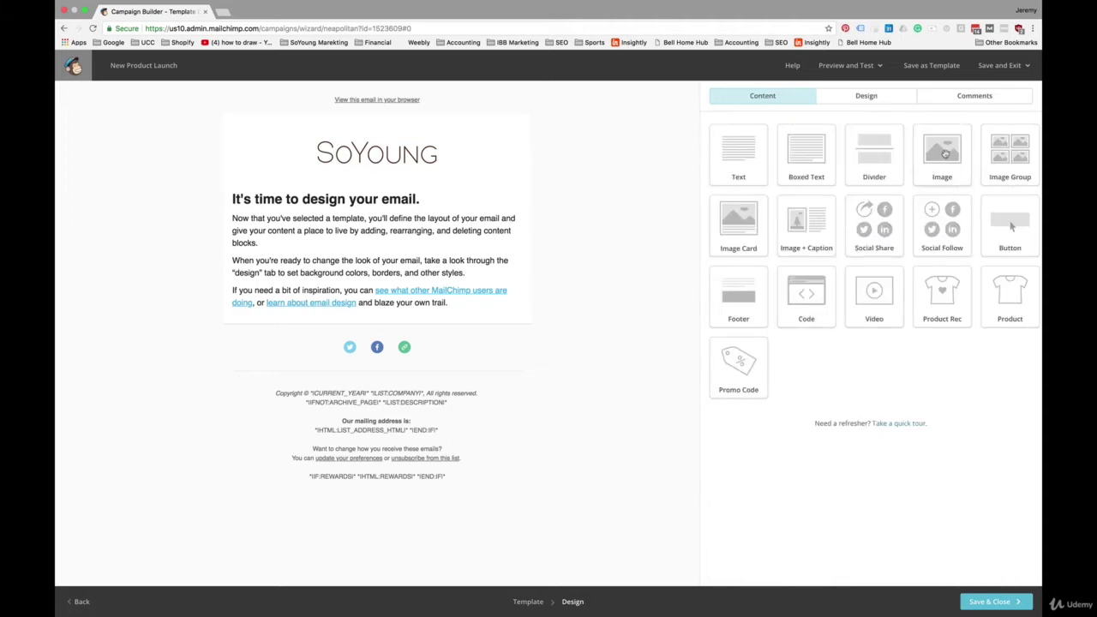
Step: Add an image block below the logo and fill it with the stored photo _GBP-LUUN-catalog cover.jpg
left_click_drag(946, 153, 544, 242)
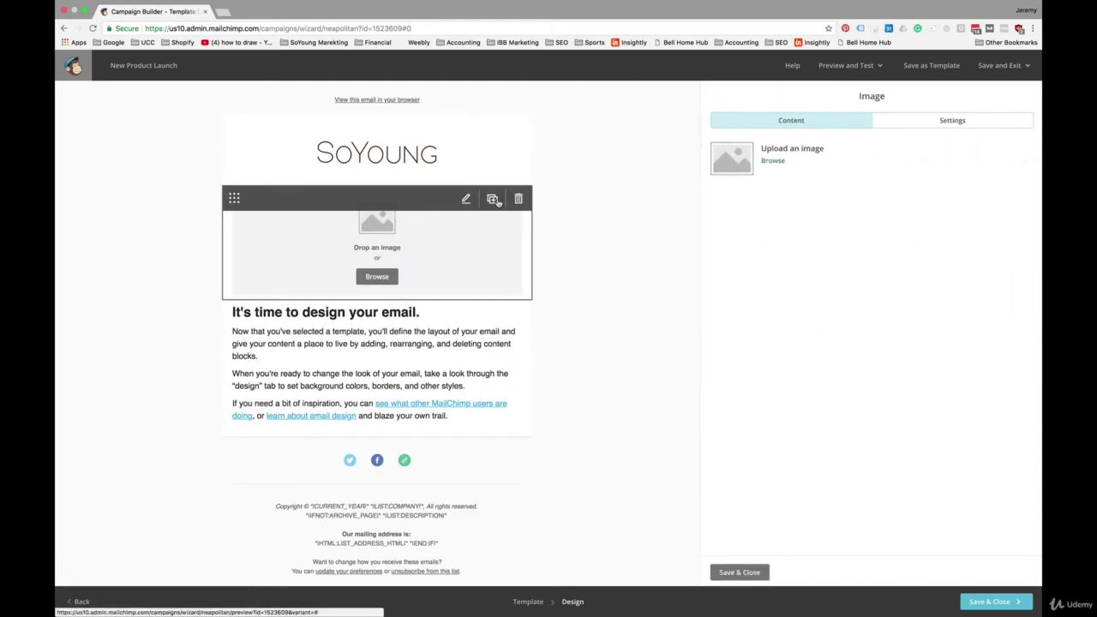
left_click(772, 162)
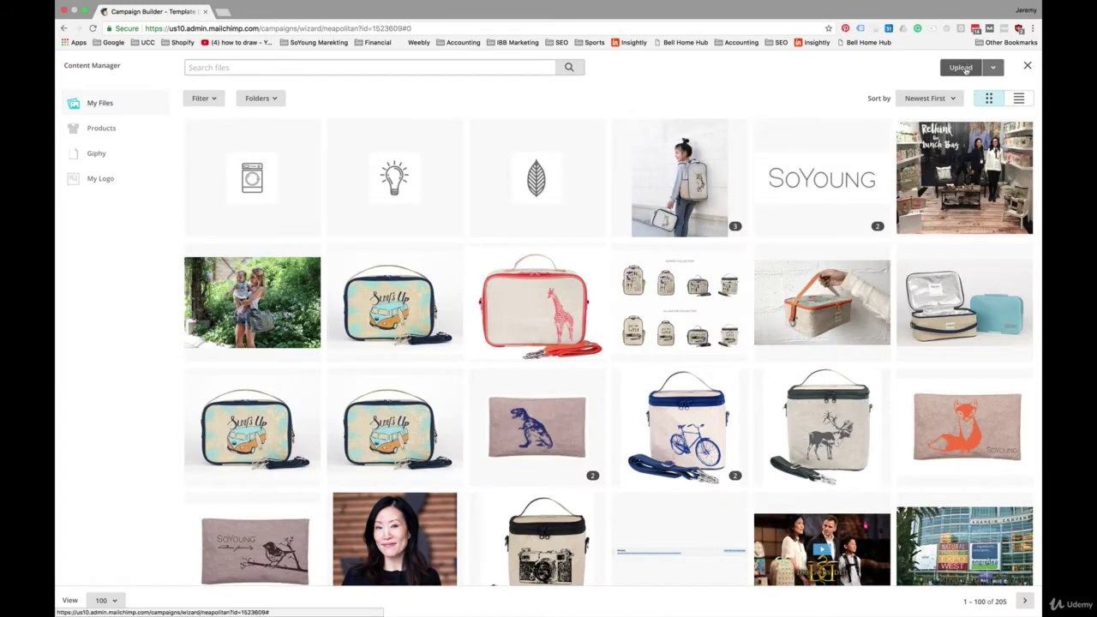
left_click(964, 68)
left_click(796, 182)
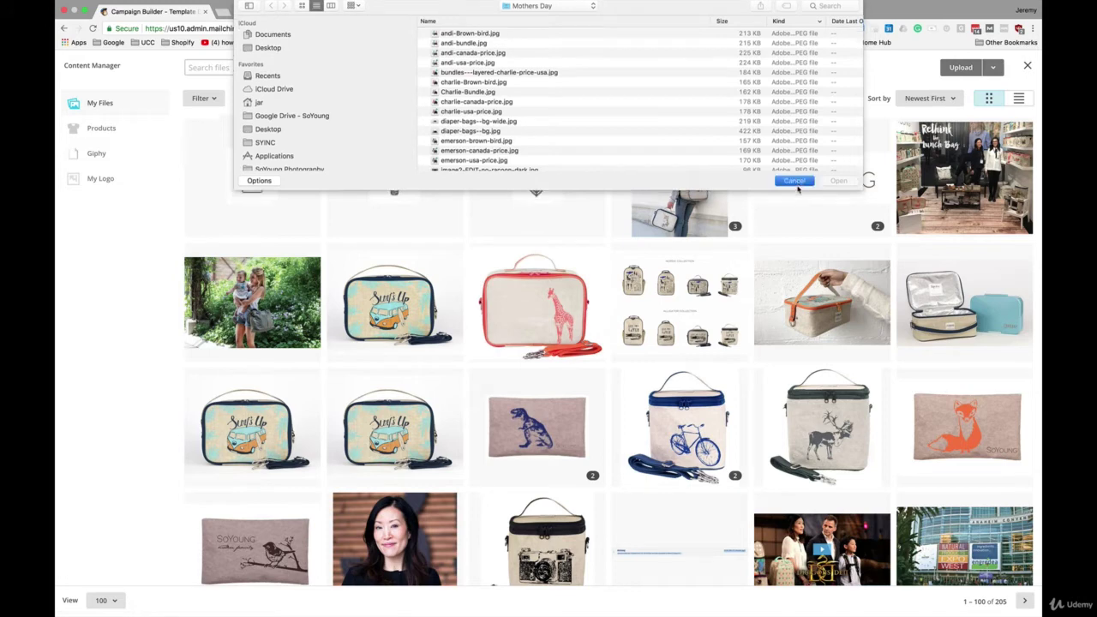
scroll(683, 377, "down", 2)
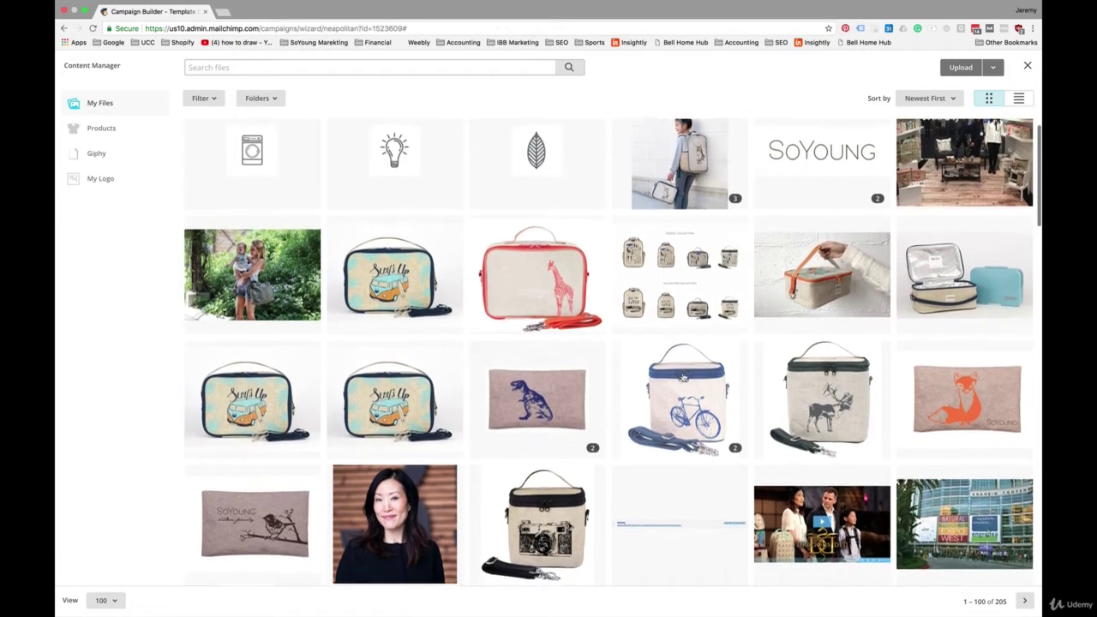
scroll(683, 377, "up", 2)
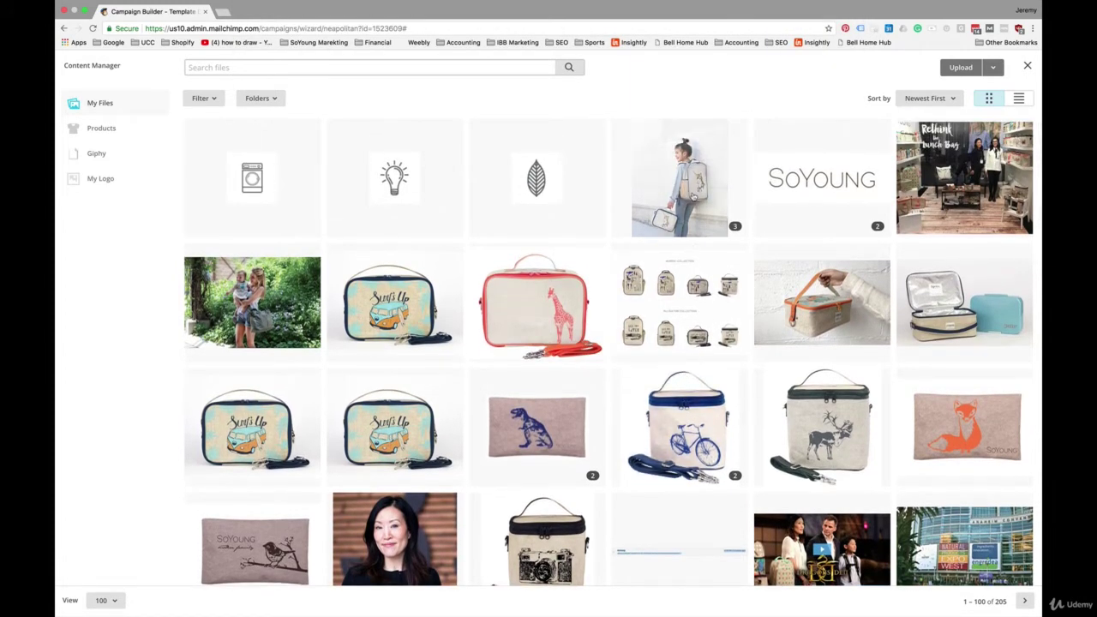
left_click(698, 196)
double_click(697, 196)
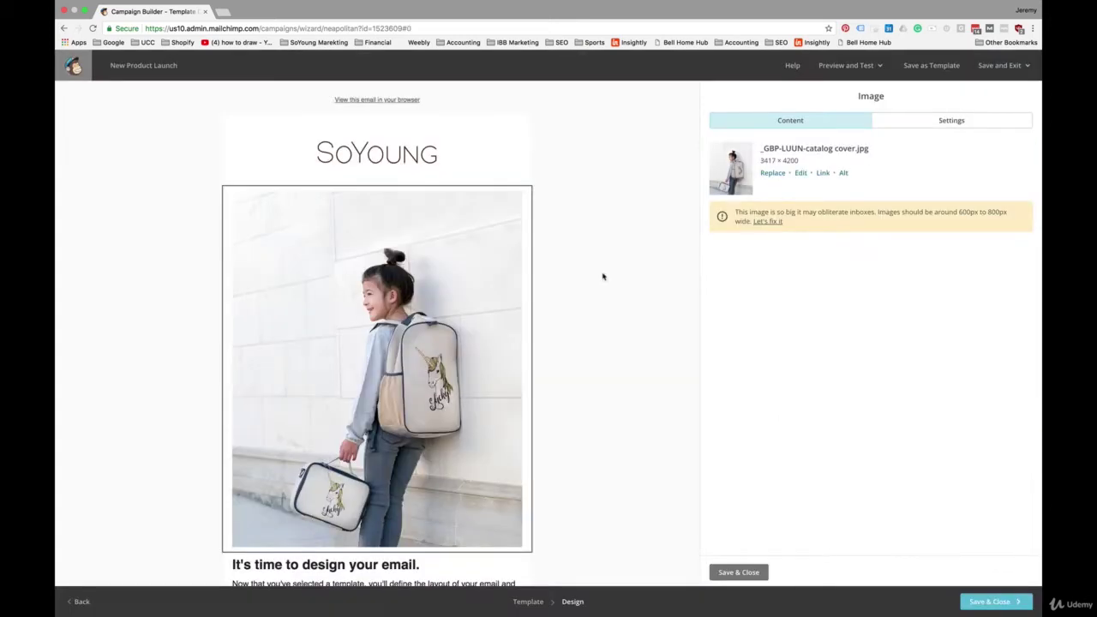
Step: Resize the oversized product photo to 833 × 1024 pixels and save the edited image
scroll(602, 275, "down", 2)
scroll(602, 276, "up", 1)
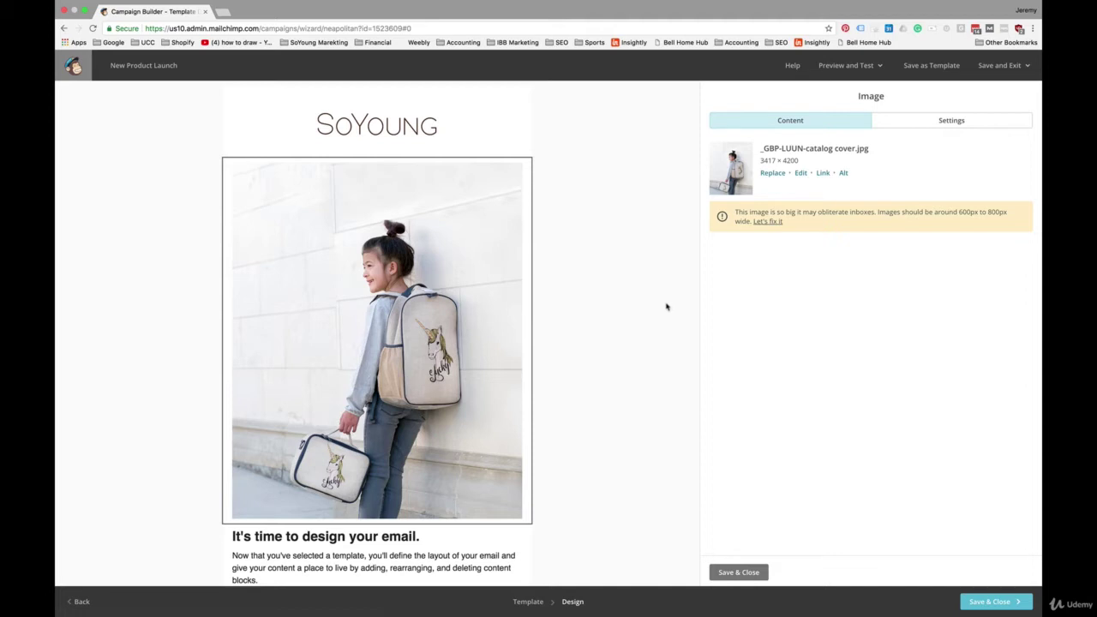
left_click(772, 222)
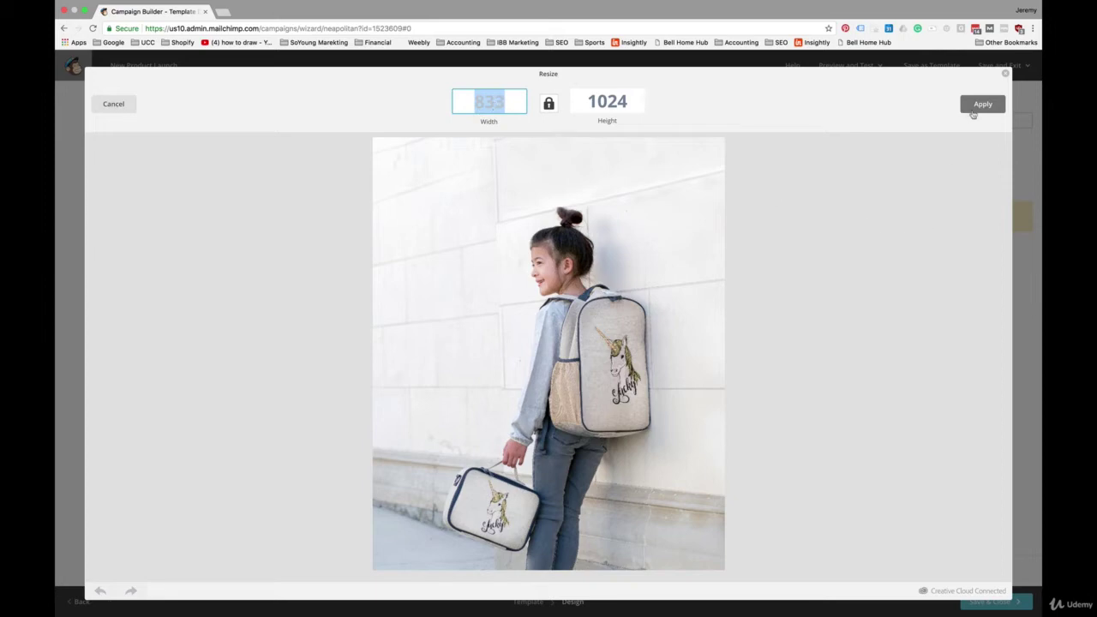
left_click(981, 106)
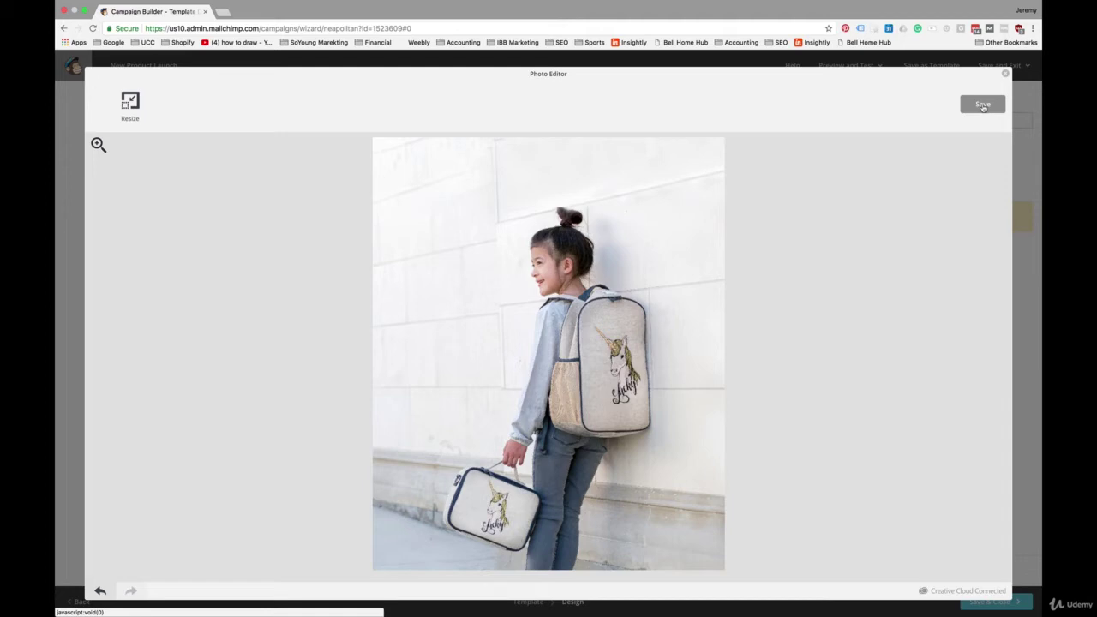
left_click(982, 105)
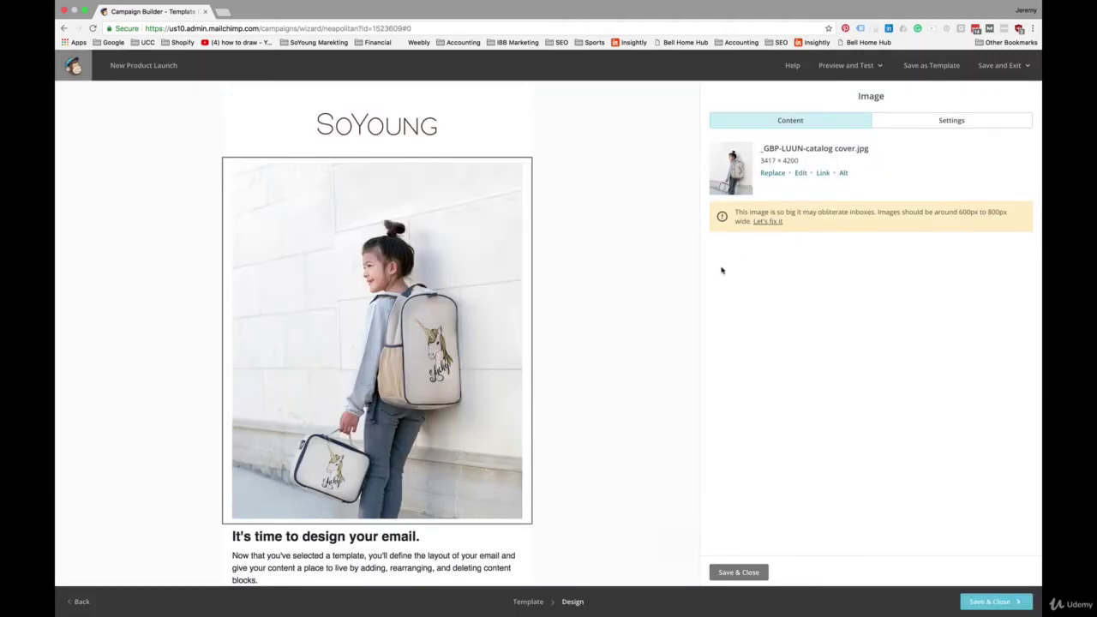
Step: Set the product photo's margins to edge to edge and save the image block
left_click(947, 121)
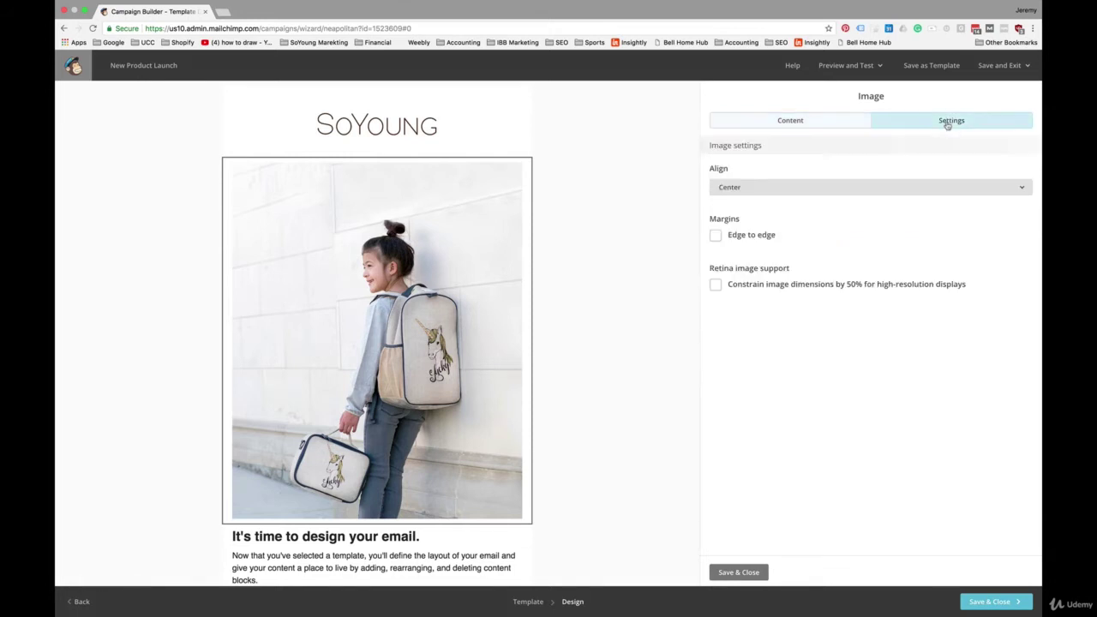
left_click(716, 236)
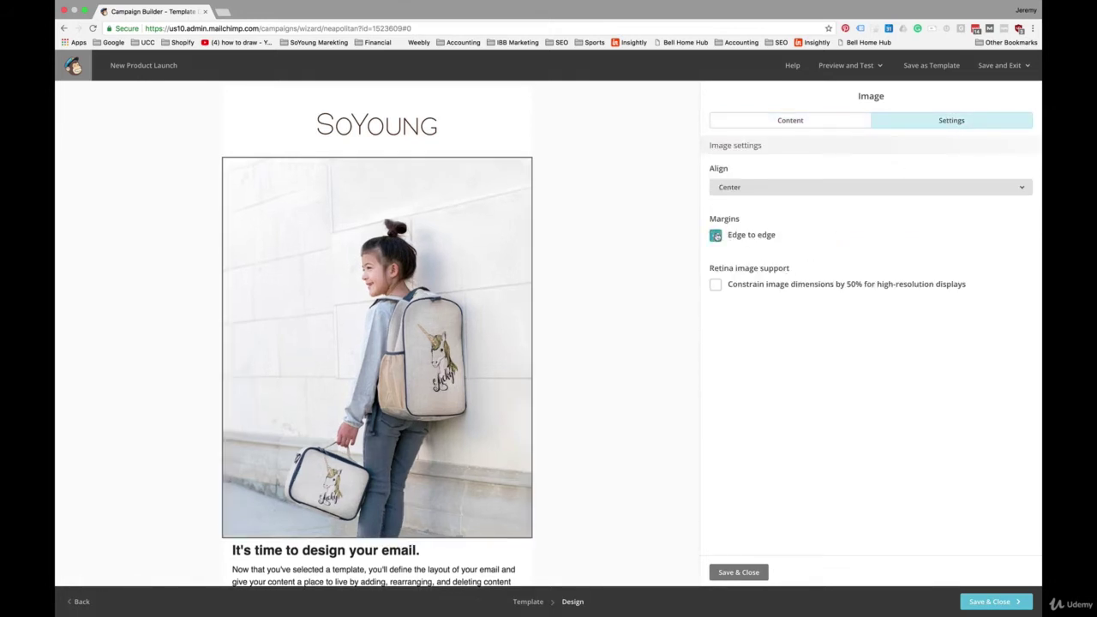
left_click(738, 573)
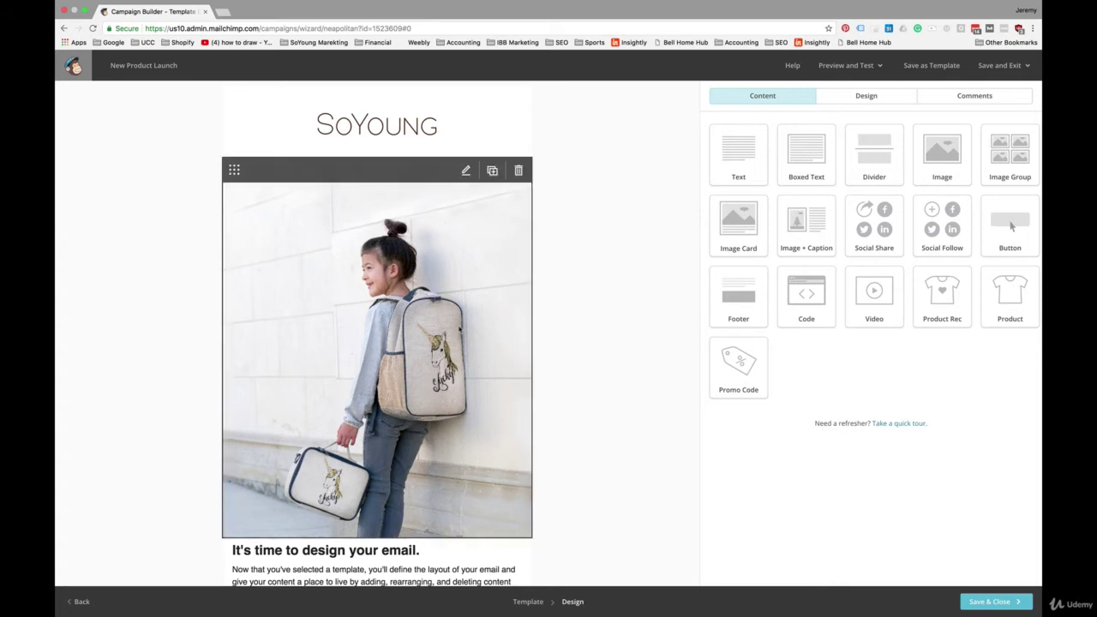
Step: Crop the product photo to a square framed lower to include the whole lunch bag, and save the edited image
left_click(471, 342)
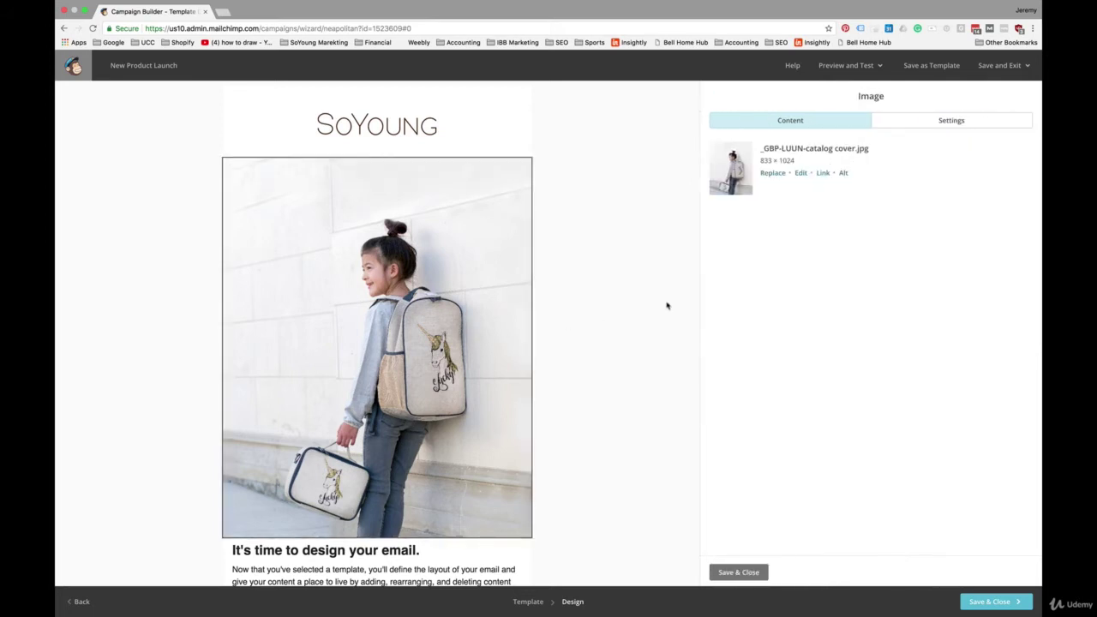
left_click(802, 173)
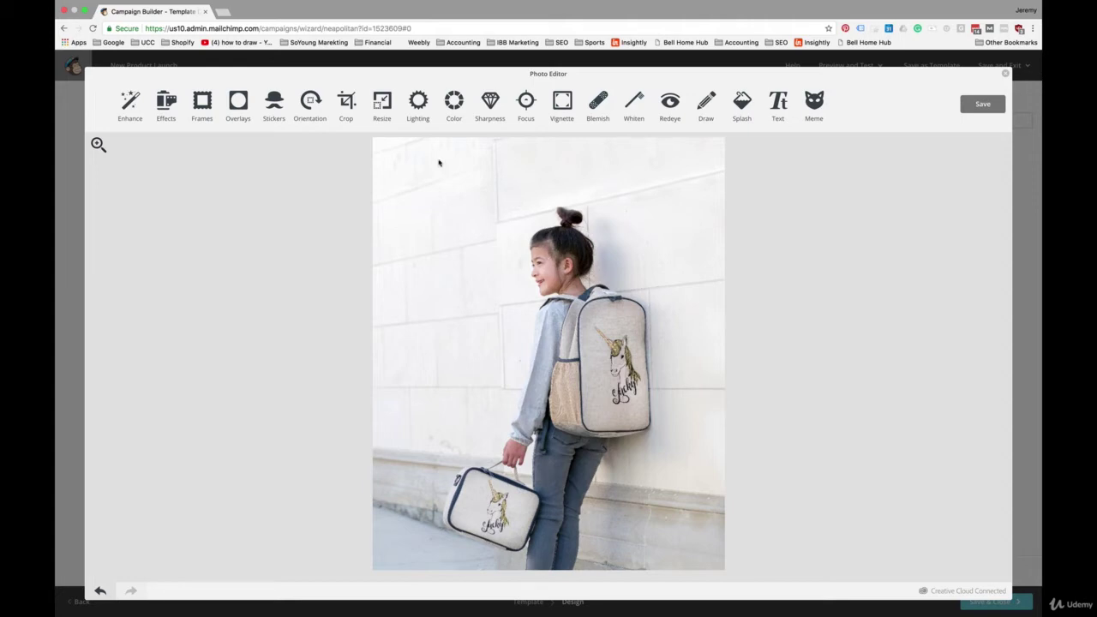
left_click(348, 105)
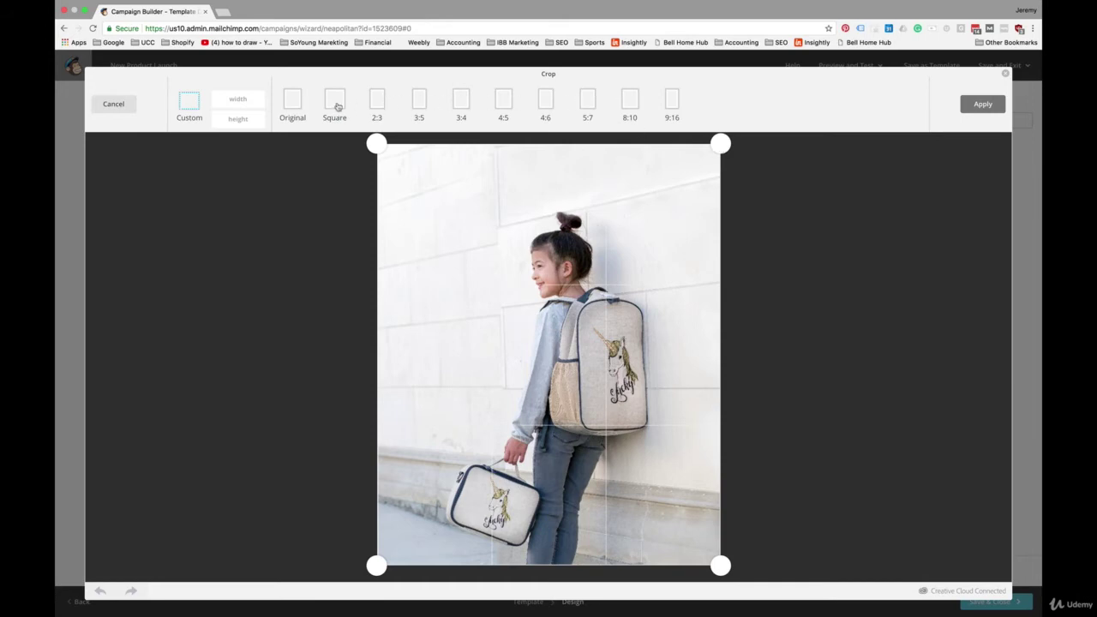
left_click(335, 101)
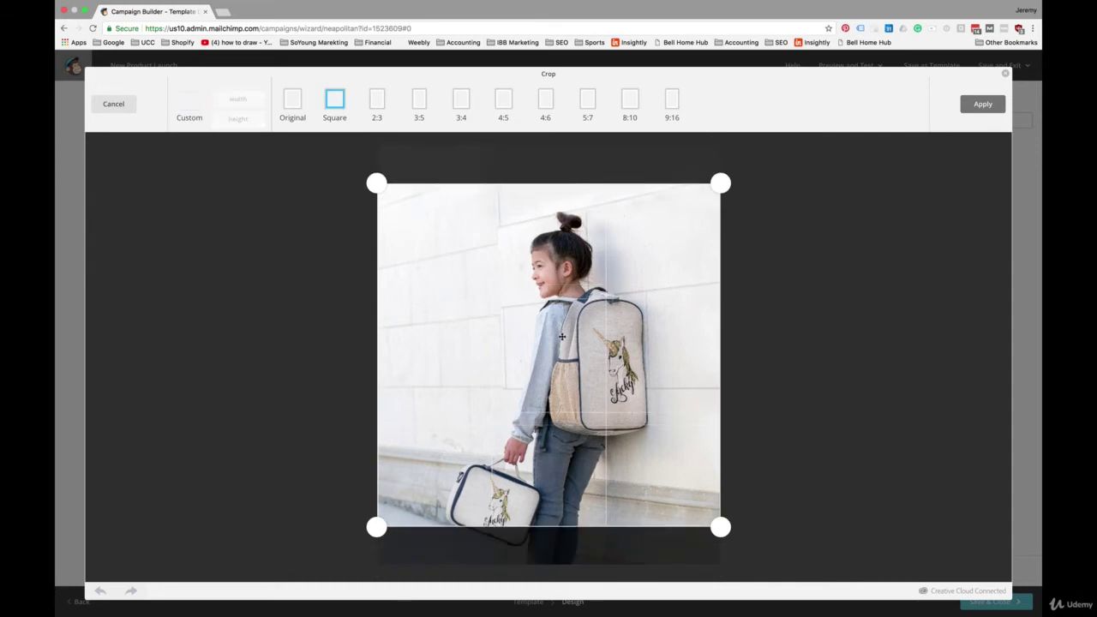
left_click_drag(562, 337, 563, 361)
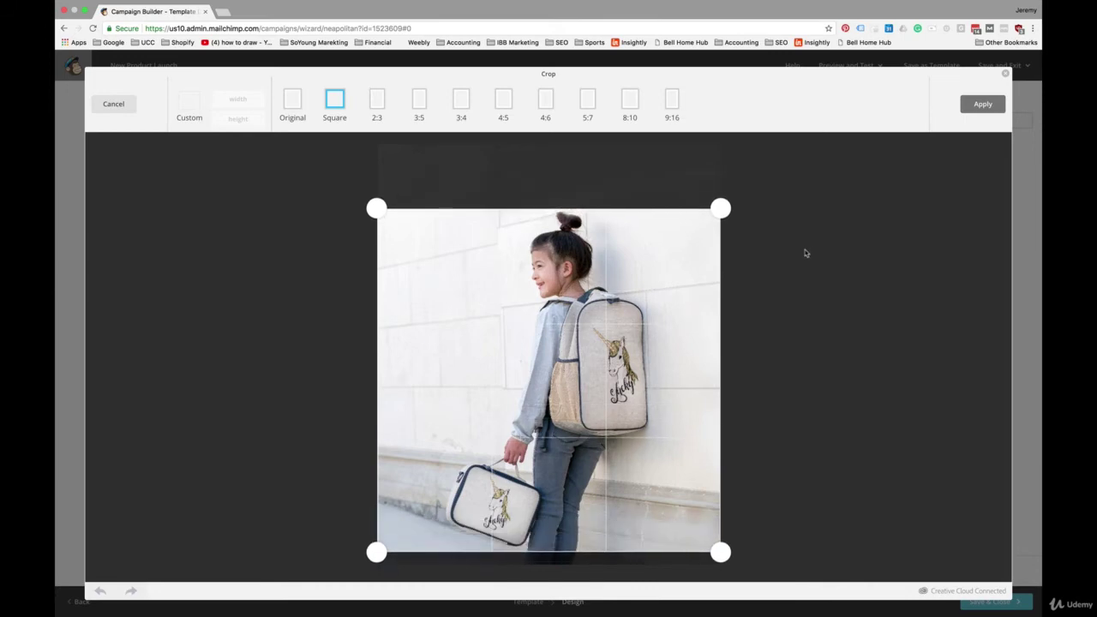
left_click(984, 106)
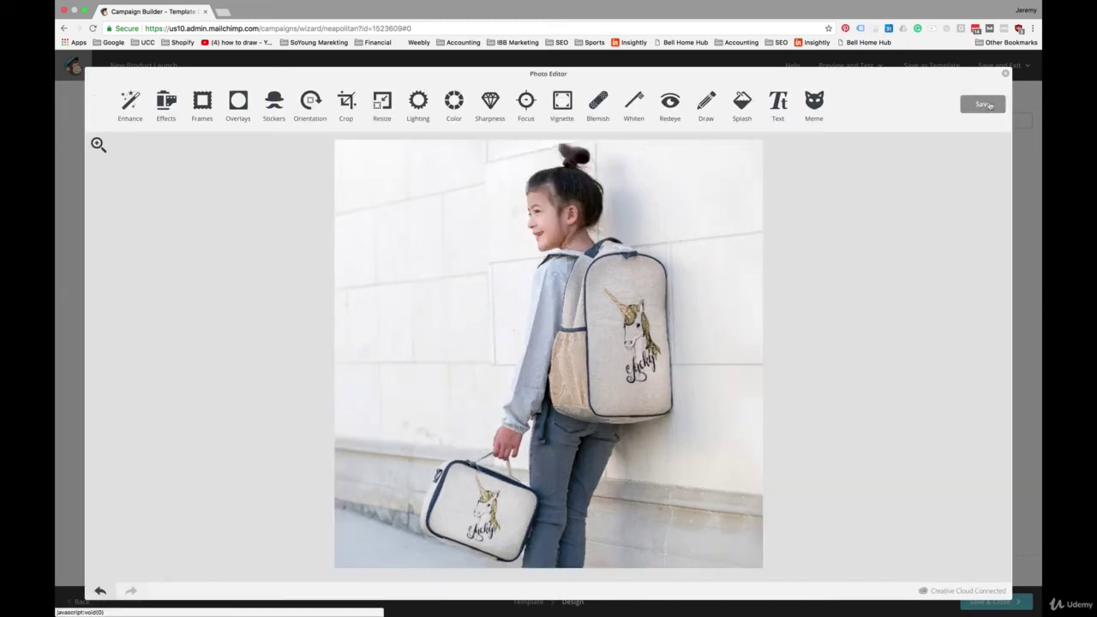
left_click(989, 104)
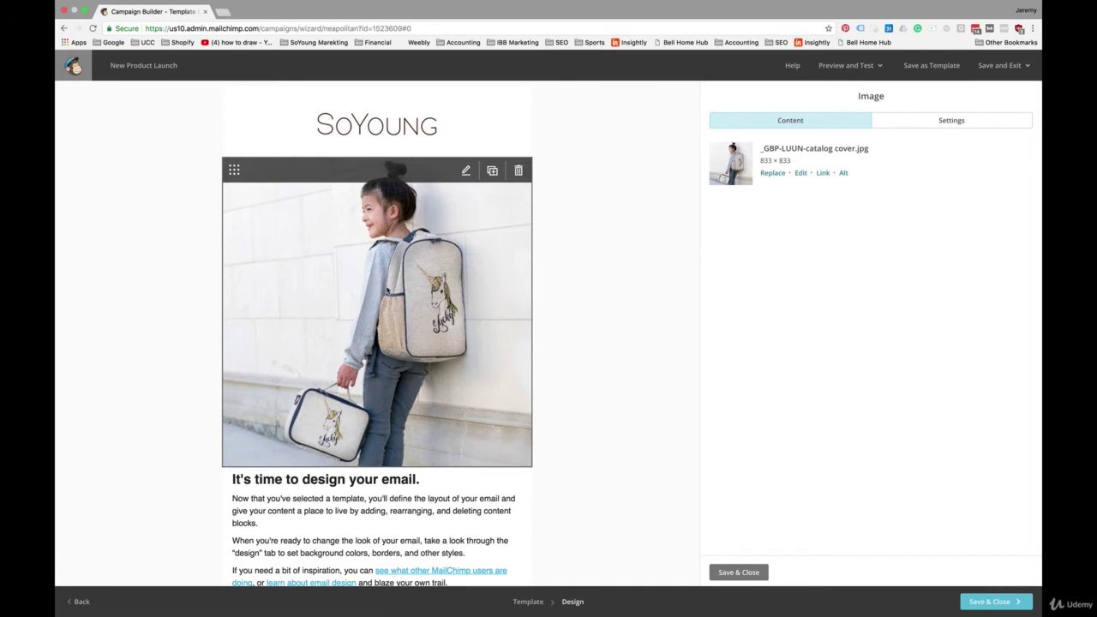
Step: Open the text block below the photo and replace its placeholder heading with the copied text "Bring the Magic with You", matching the existing style
scroll(597, 389, "down", 2)
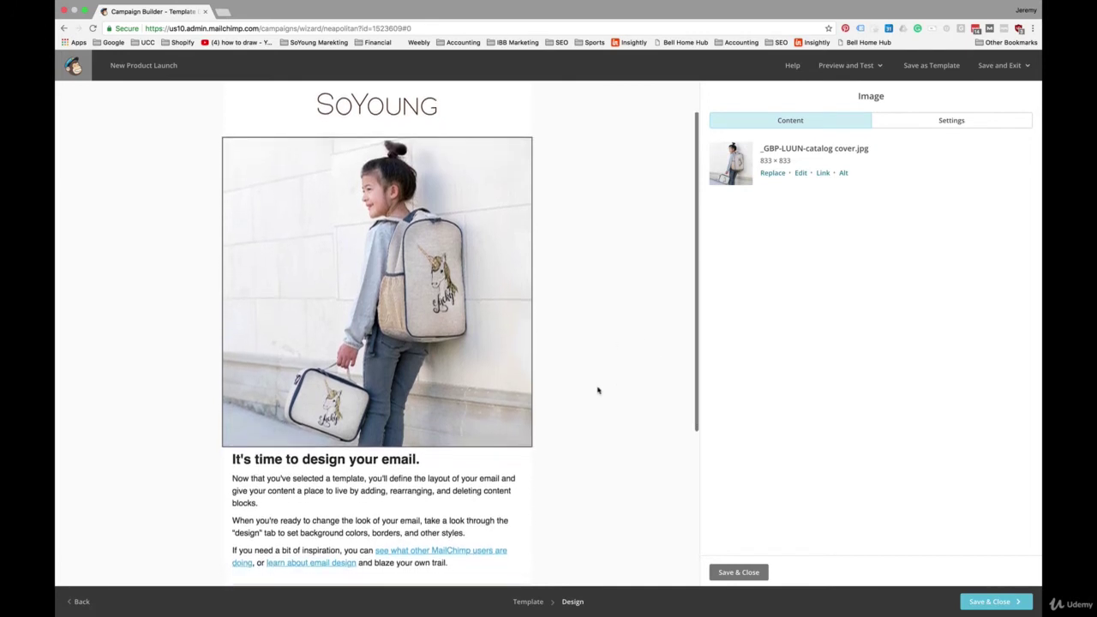
scroll(597, 389, "down", 3)
scroll(597, 390, "up", 5)
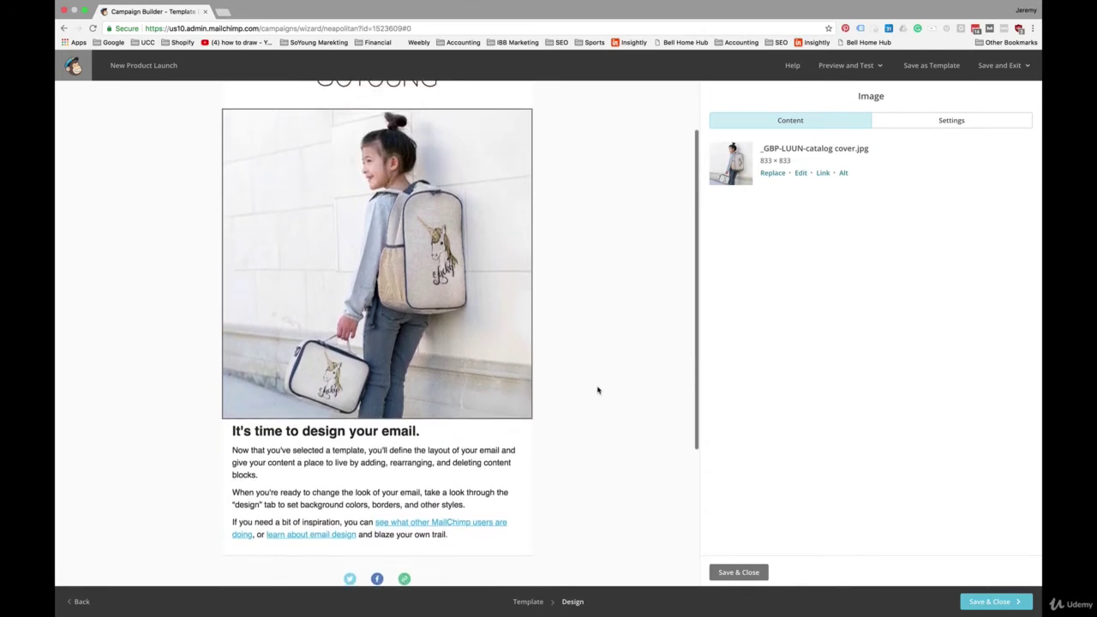
scroll(597, 390, "down", 6)
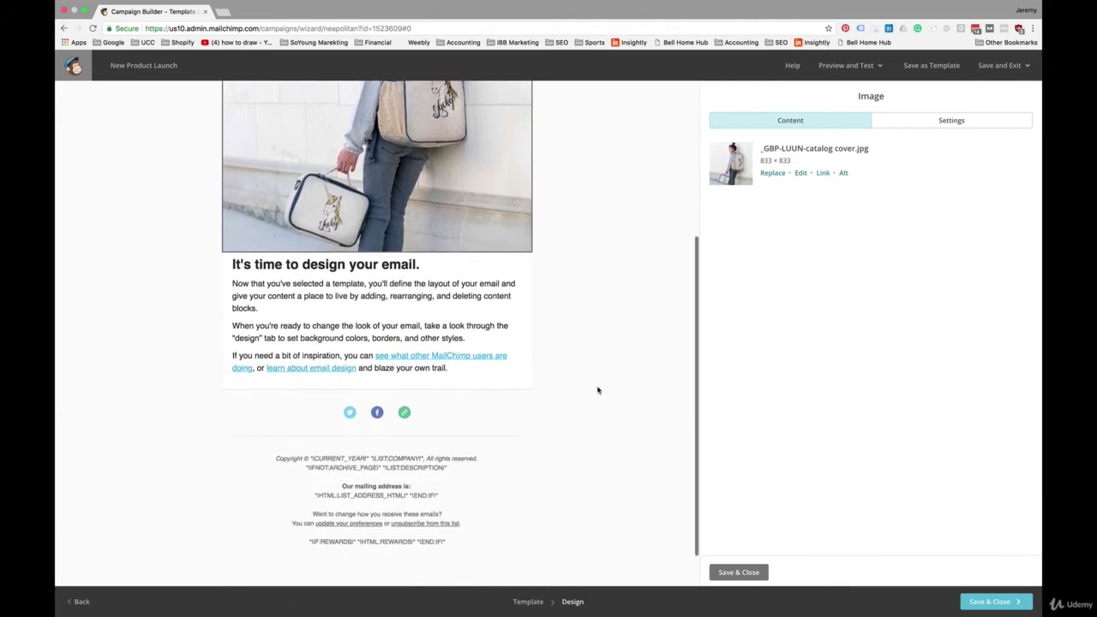
scroll(625, 335, "up", 2)
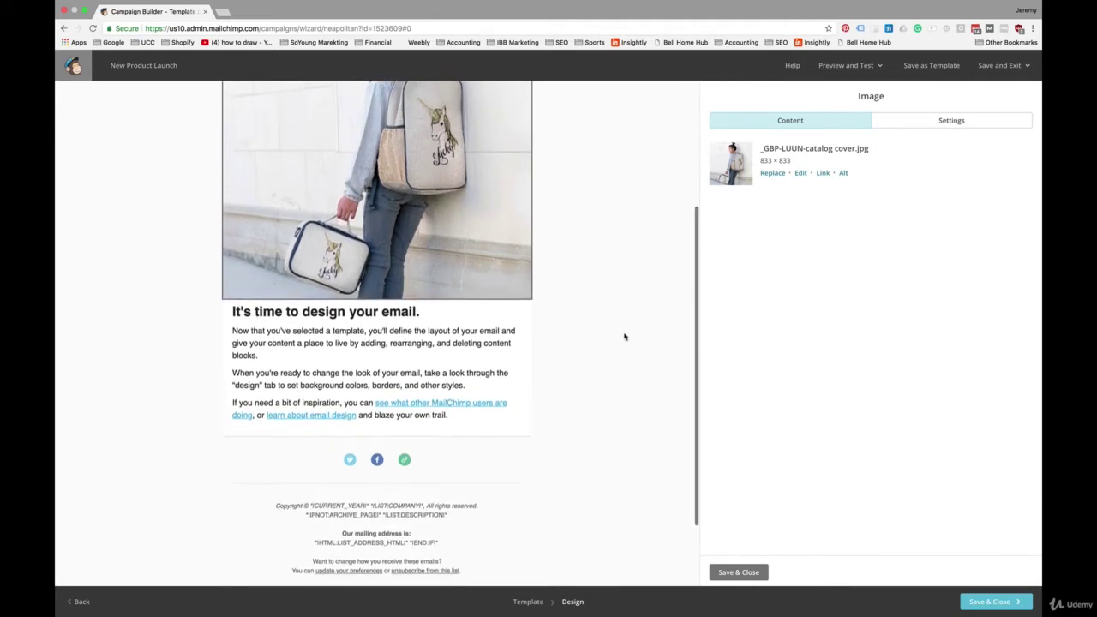
scroll(625, 336, "up", 3)
scroll(609, 380, "down", 3)
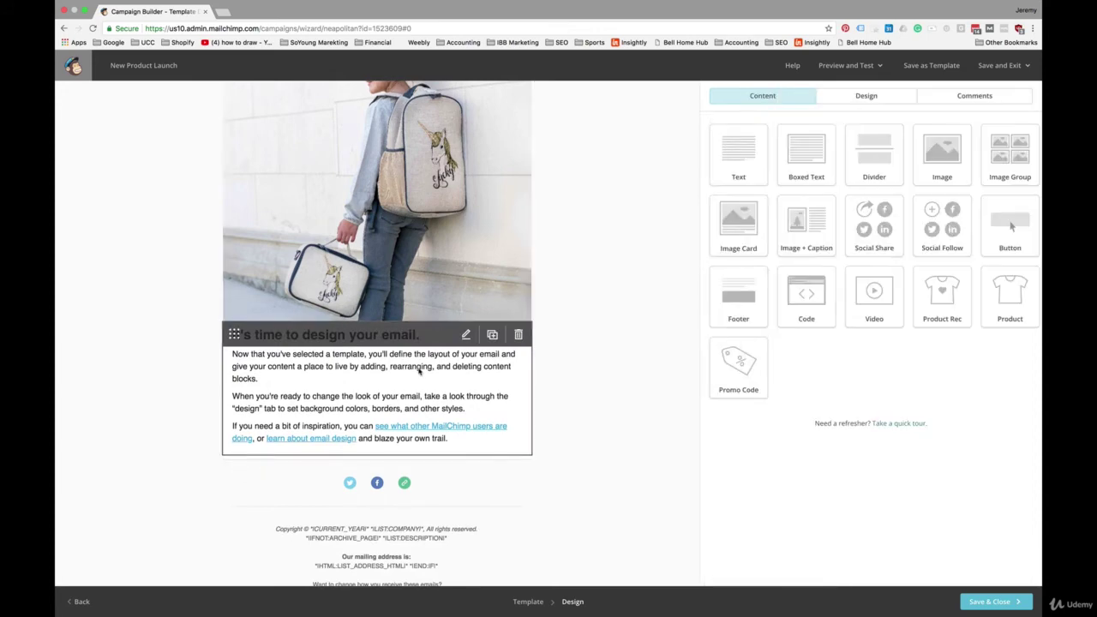
left_click(515, 383)
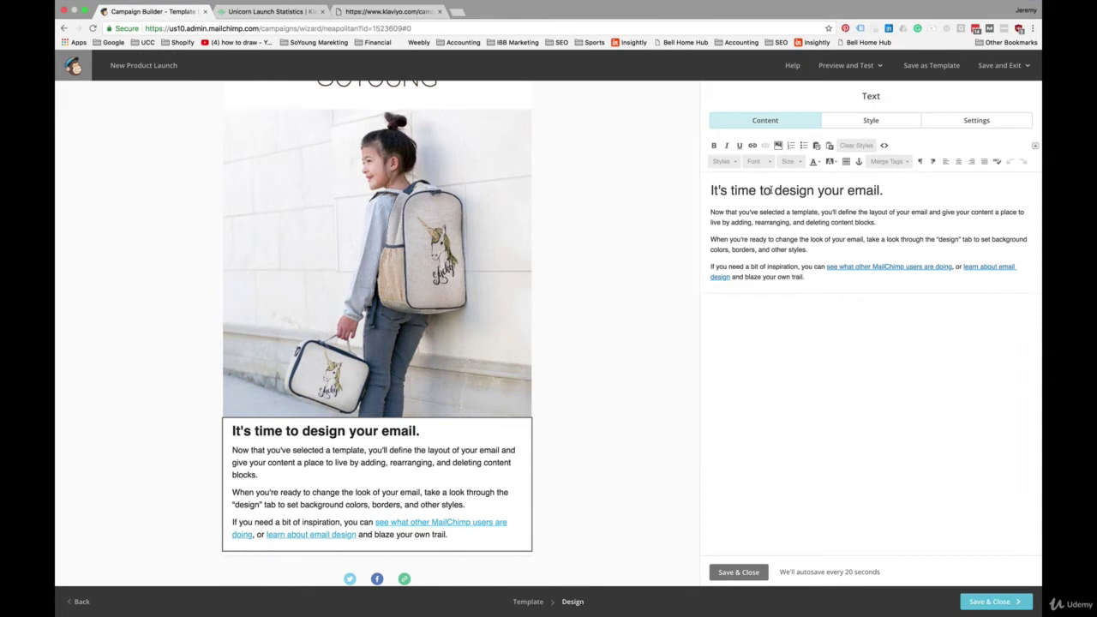
triple_click(770, 190)
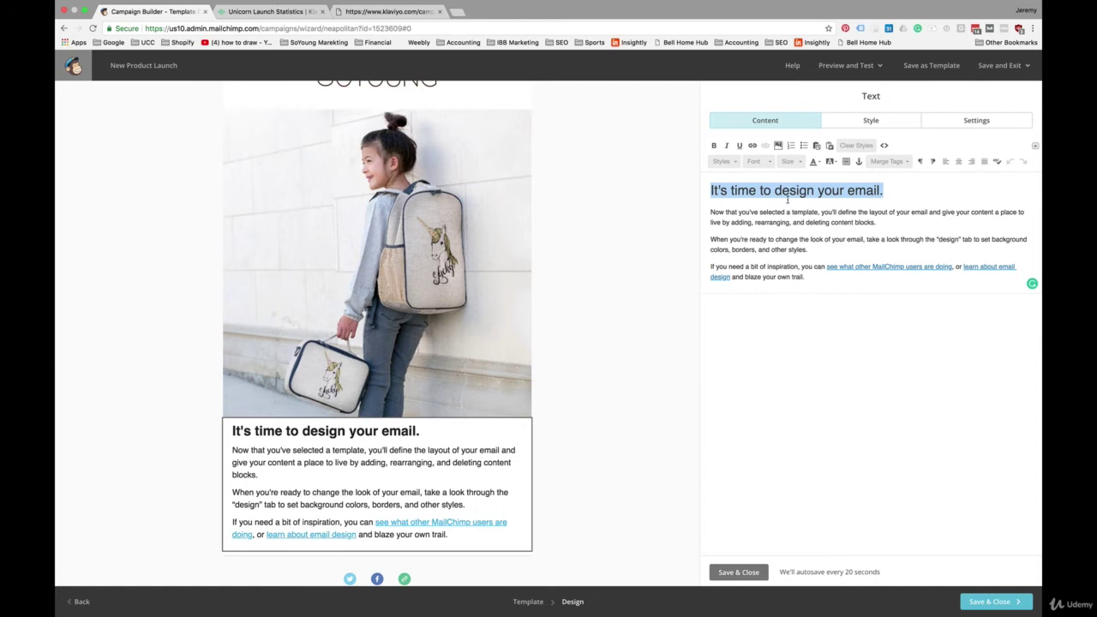
triple_click(786, 190)
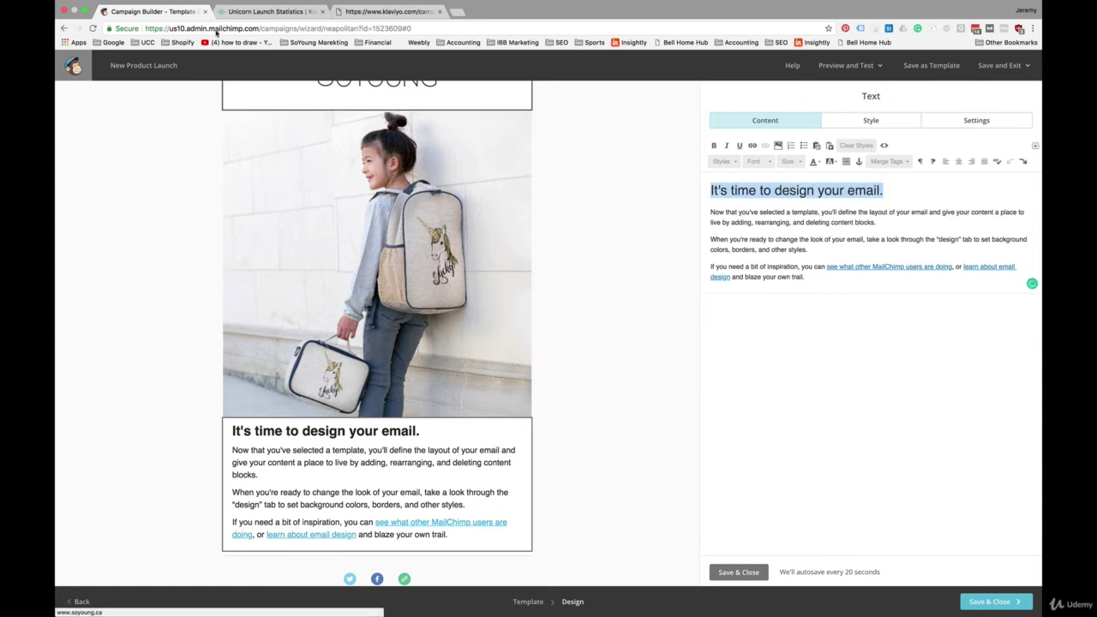
left_click(149, 5)
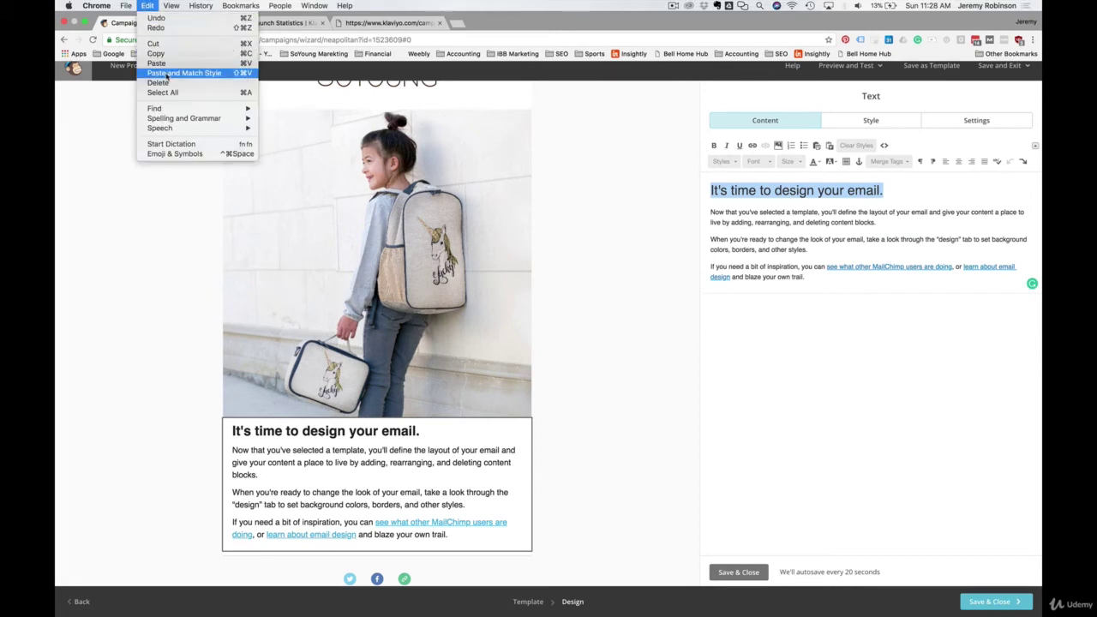
left_click(167, 72)
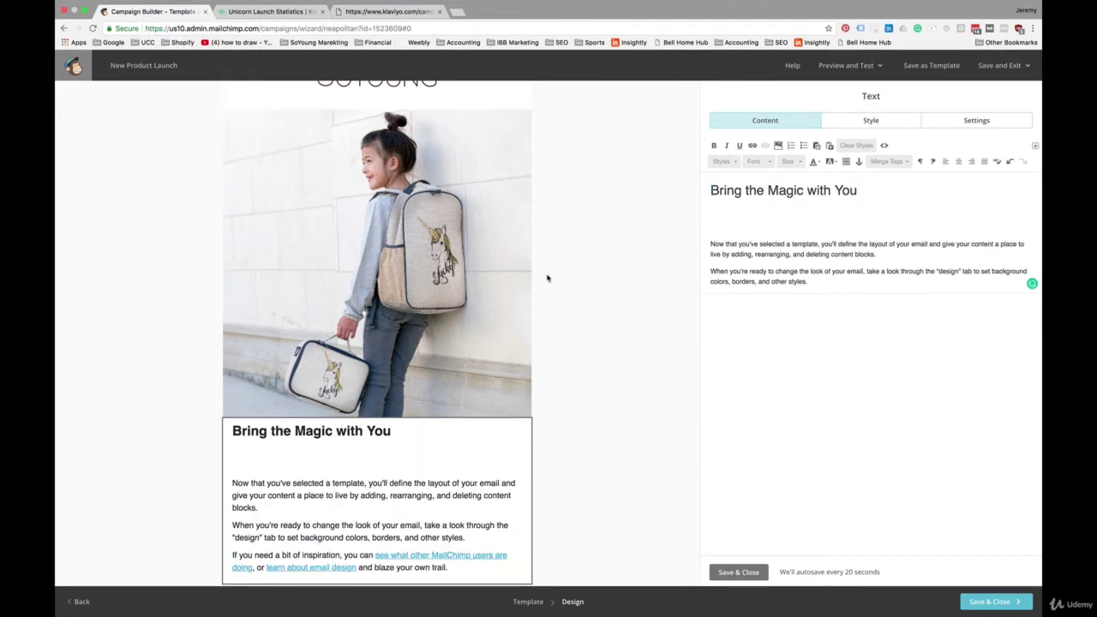
Step: Extend the heading to read "Bring the Magic with You with our New Luck Unicorn Prints"
triple_click(768, 190)
left_click(859, 190)
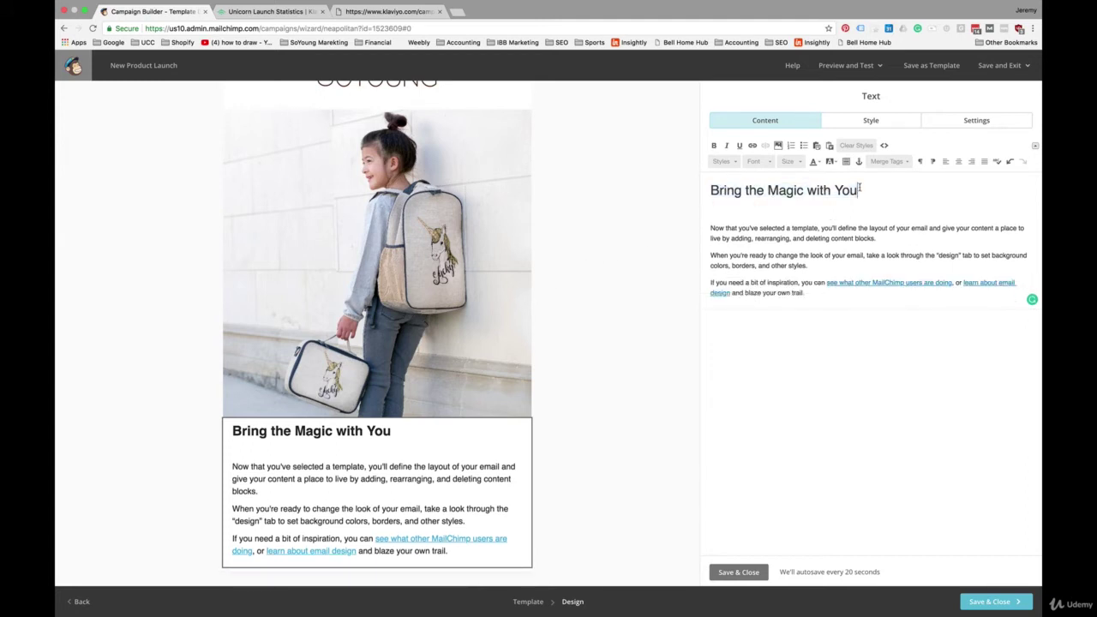
type("h o")
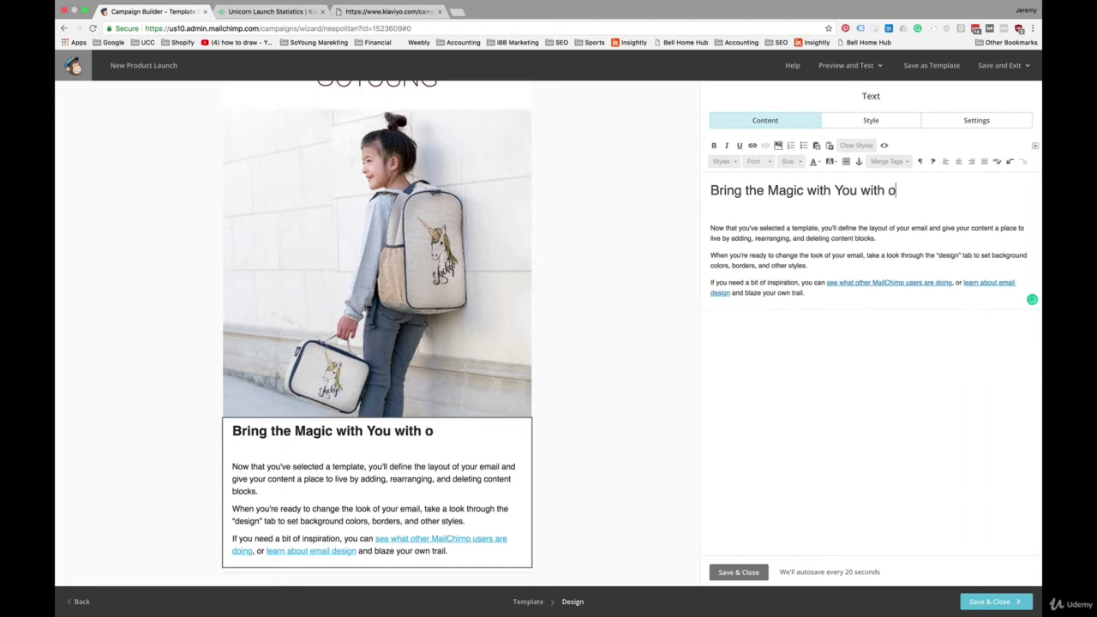
type("ur New Lu")
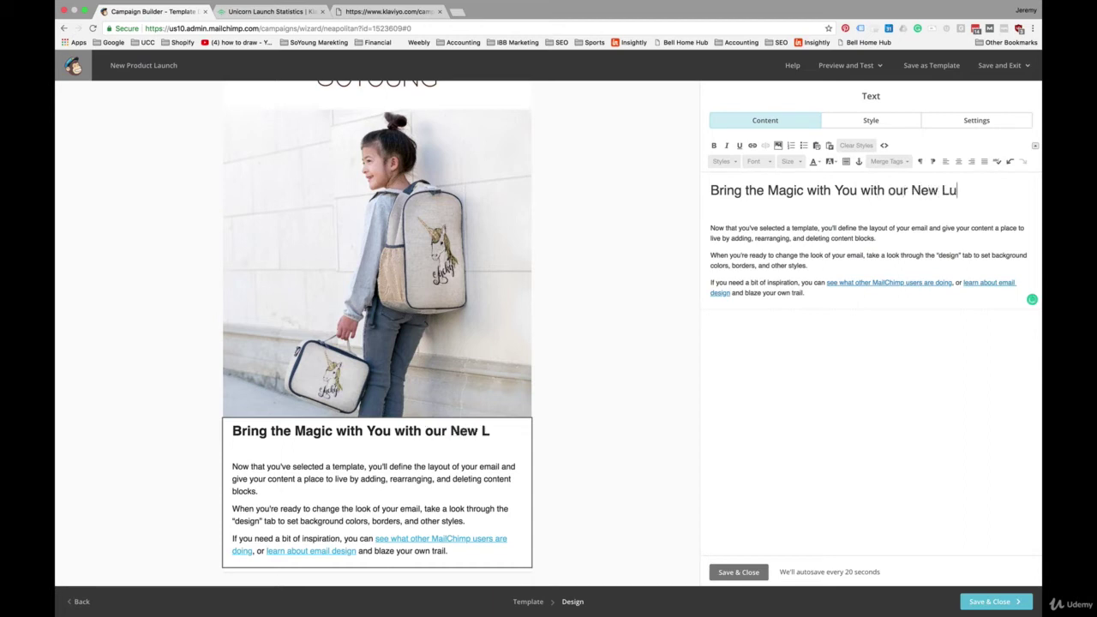
type("ck Unicorn Print")
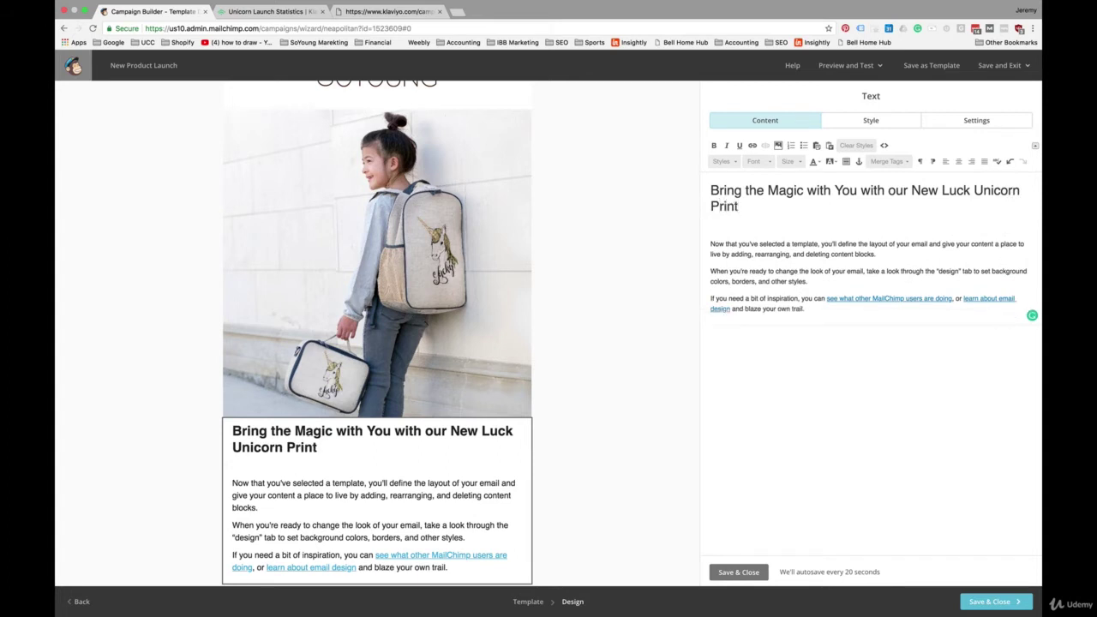
type("s")
left_click_drag(772, 206, 697, 190)
left_click(759, 211)
Step: Replace the placeholder paragraphs with the copied unicorn lover text in matching style, and remove the blank line under the heading
left_click_drag(812, 311, 708, 242)
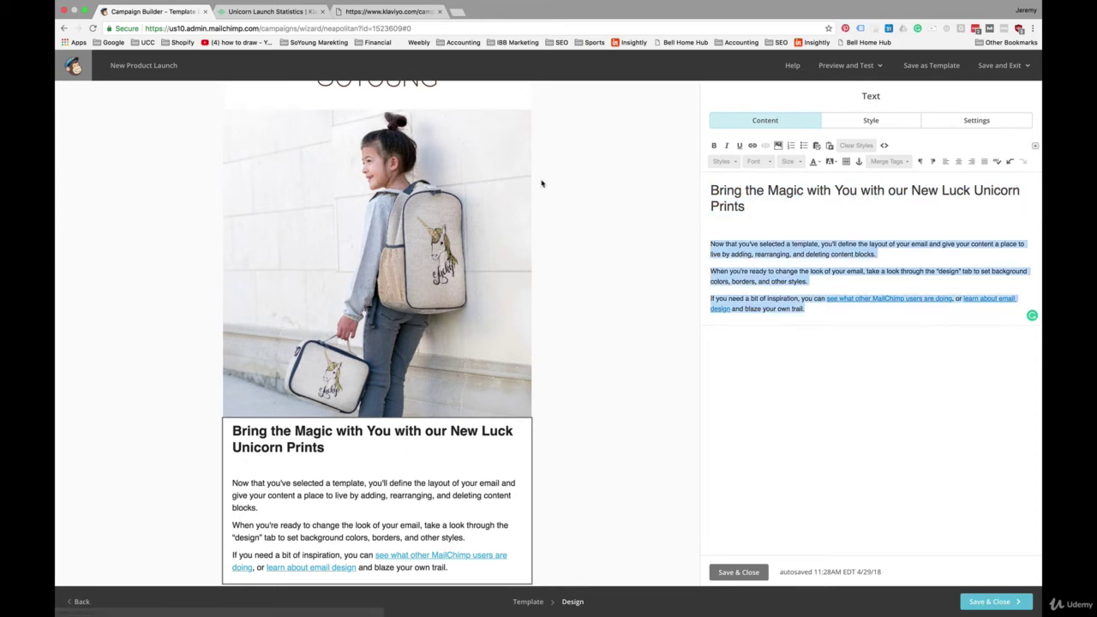
left_click(148, 5)
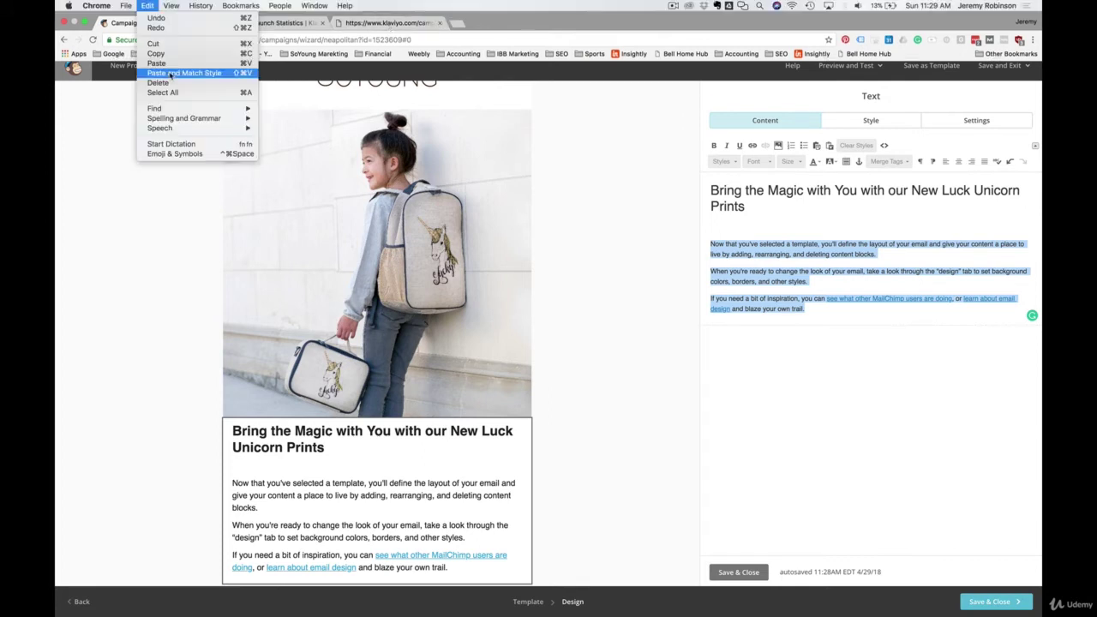
left_click(170, 74)
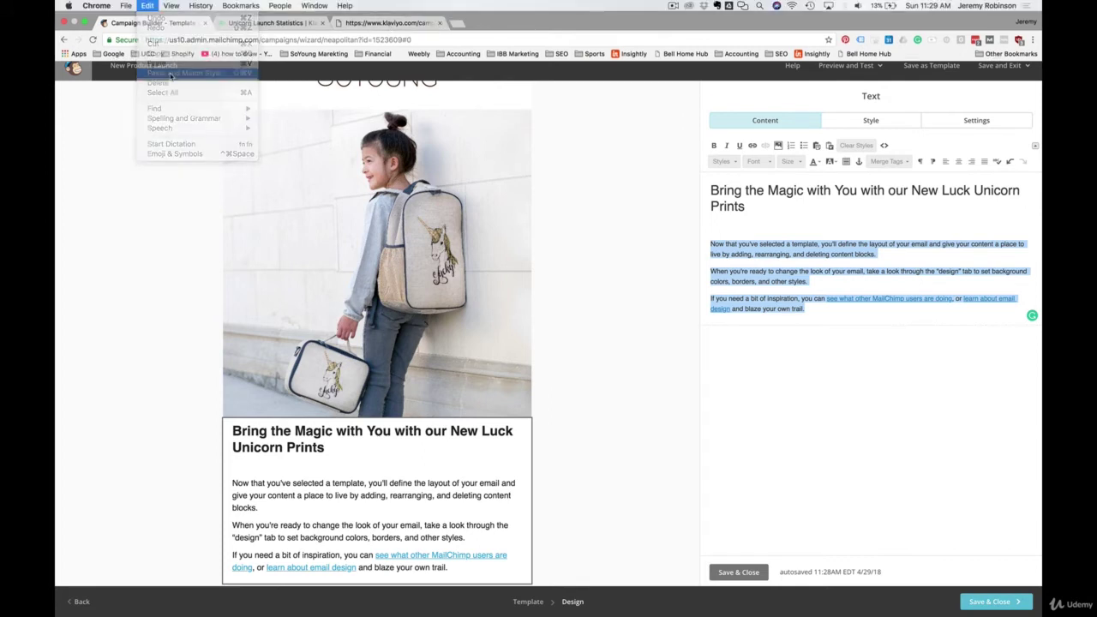
left_click(713, 244)
key("BackSpace")
left_click(754, 223)
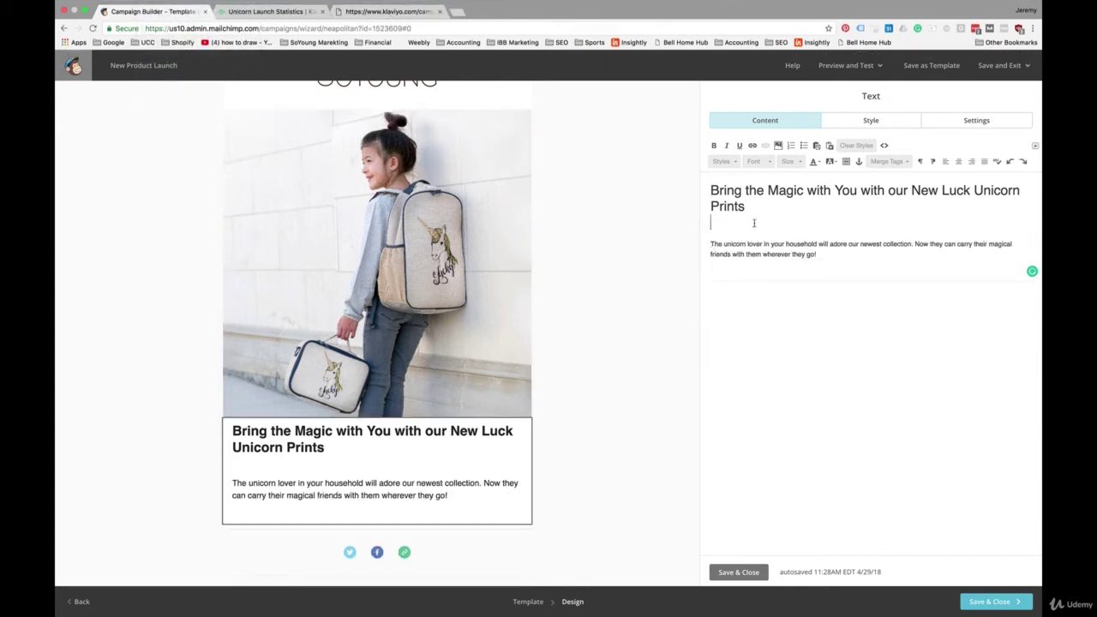
key("BackSpace")
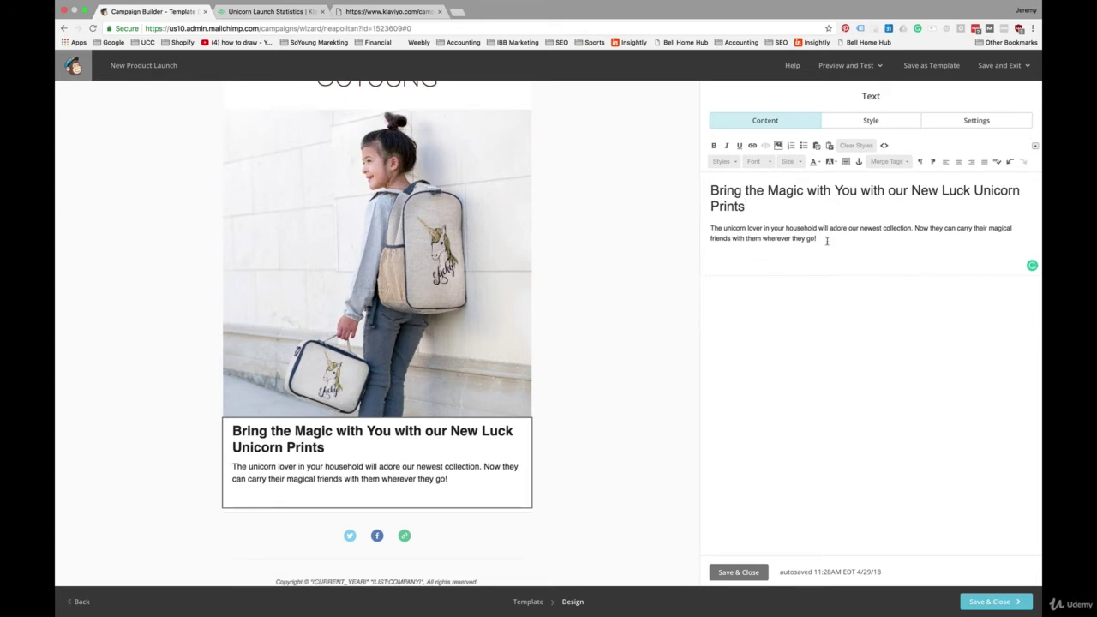
Step: Centre-align the heading and paragraph of the launch text block and save the block
triple_click(826, 240)
triple_click(831, 238)
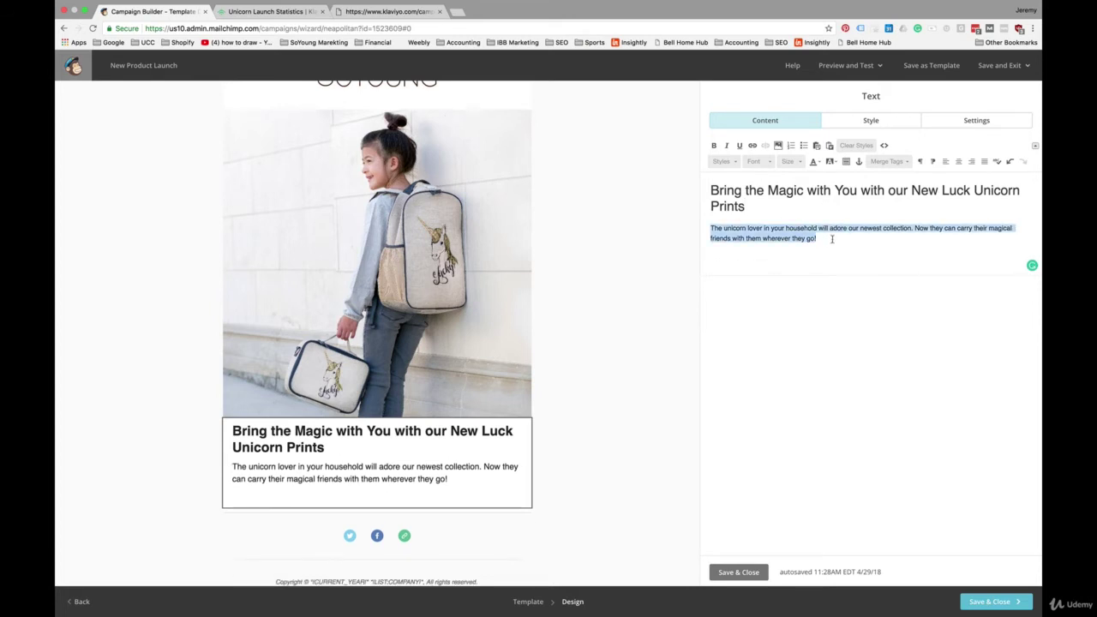
left_click_drag(831, 238, 737, 198)
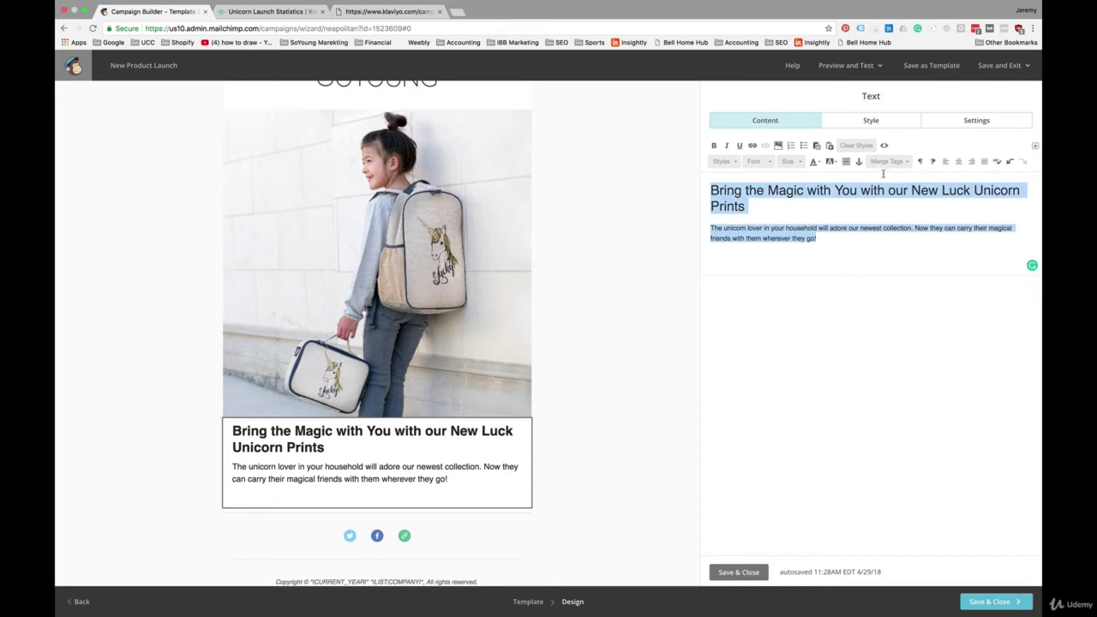
left_click(958, 162)
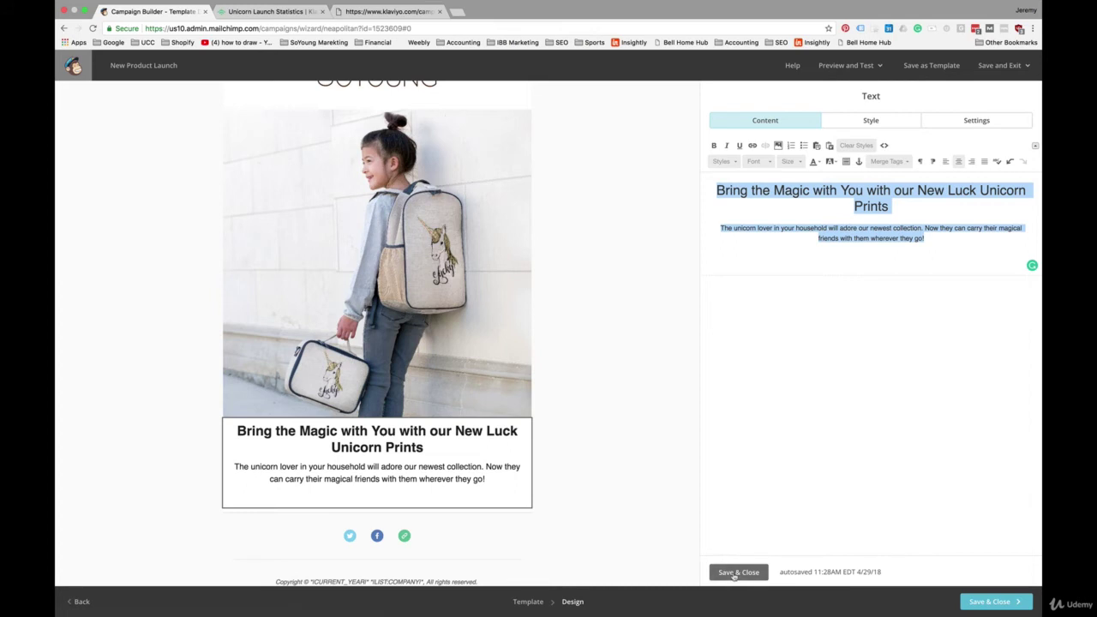
left_click(735, 572)
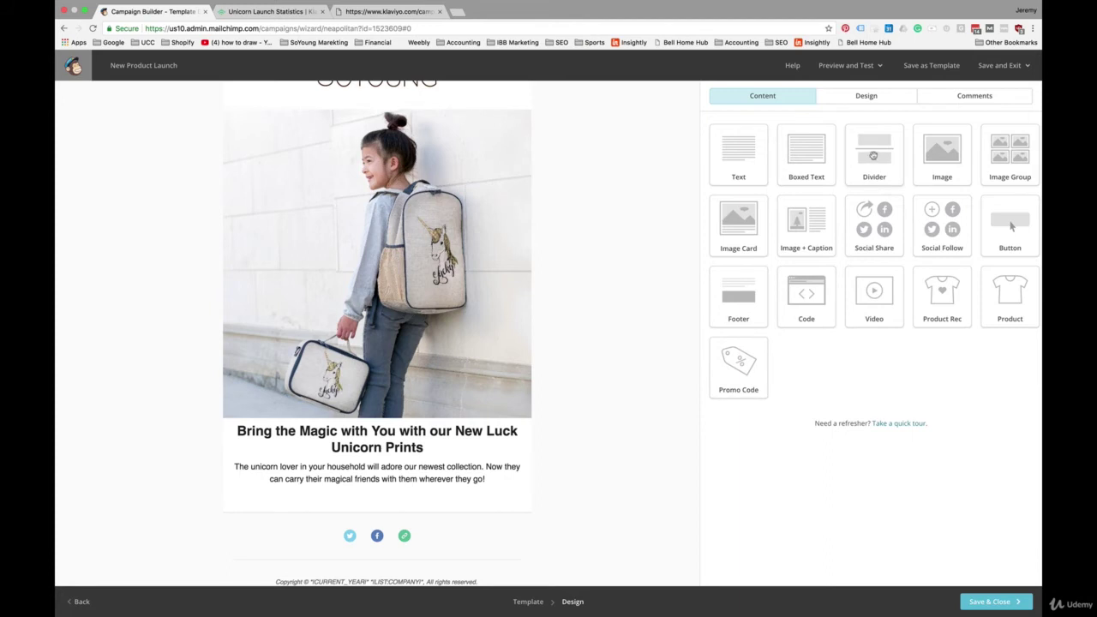
Step: Insert a divider block between the product photo and the heading, set its top border to None, and save it
left_click_drag(873, 155, 455, 421)
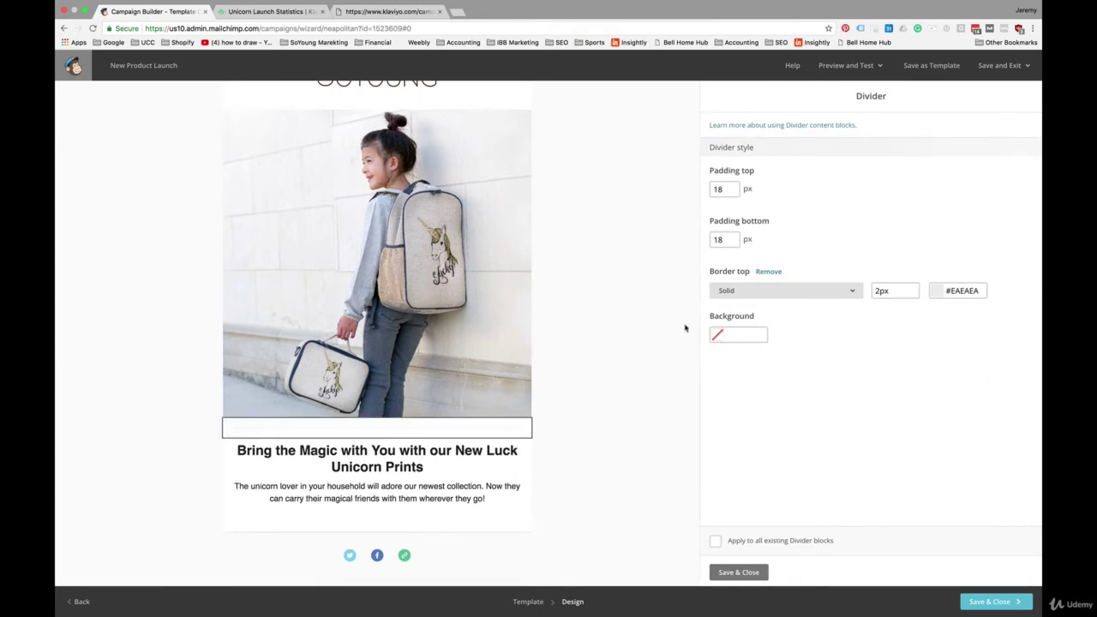
left_click(779, 292)
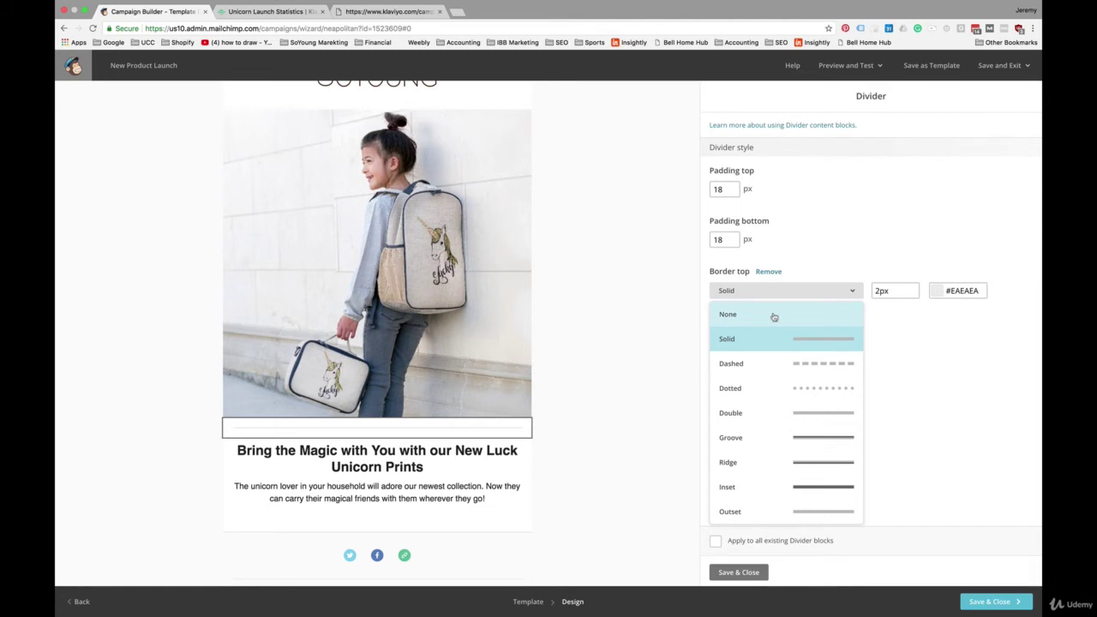
left_click(774, 317)
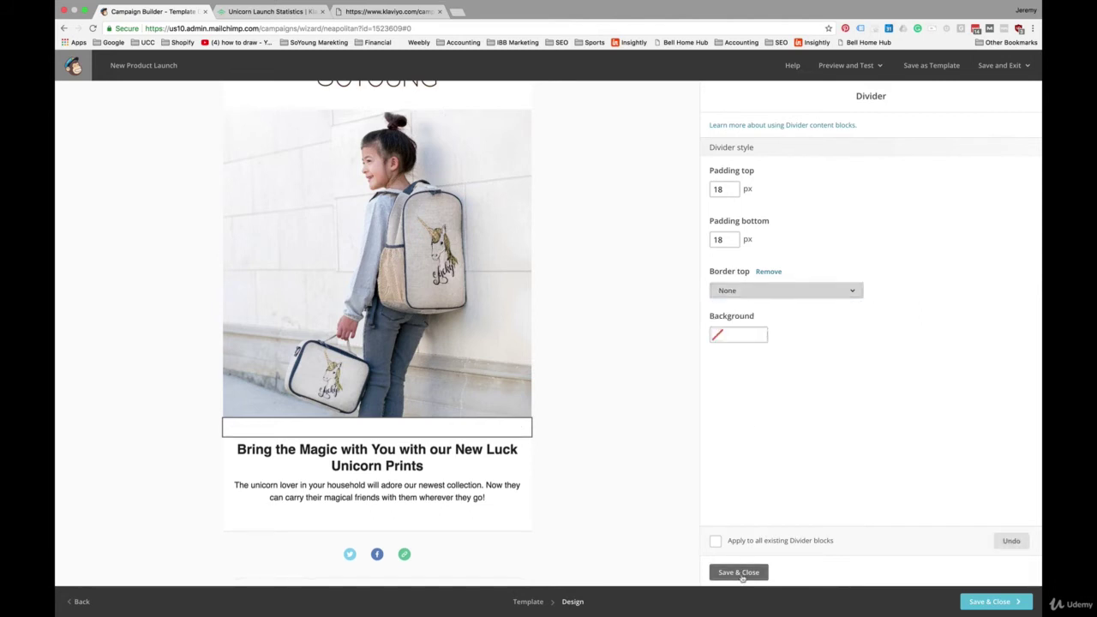
left_click(740, 573)
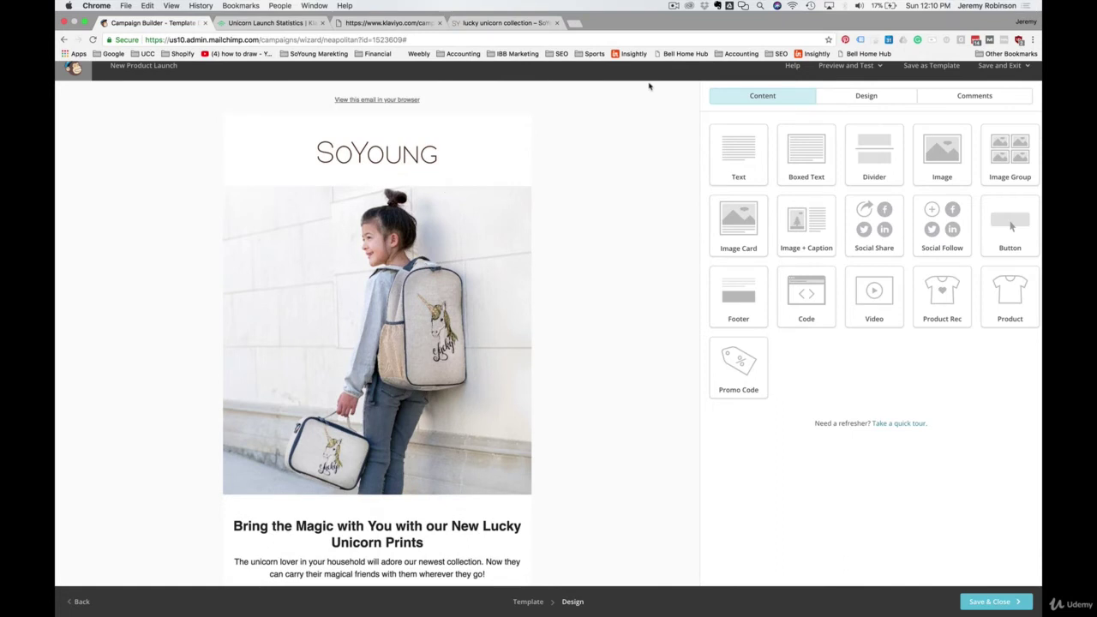
Step: Add a button block directly below the launch text, above the footer
mouse_move(435, 154)
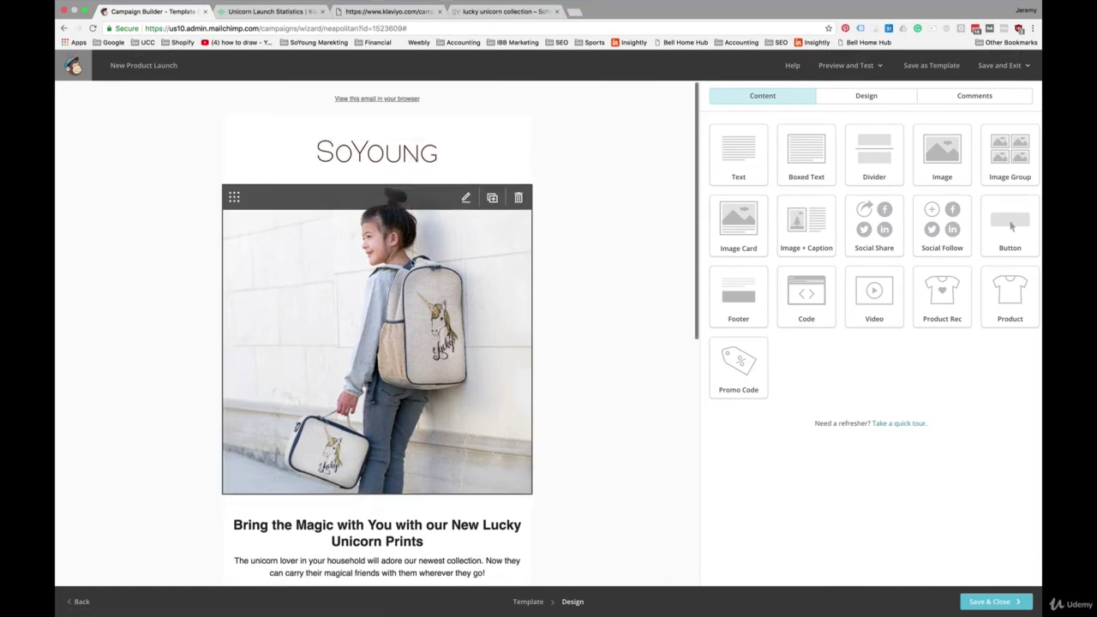
scroll(412, 263, "down", 2)
scroll(412, 263, "down", 1)
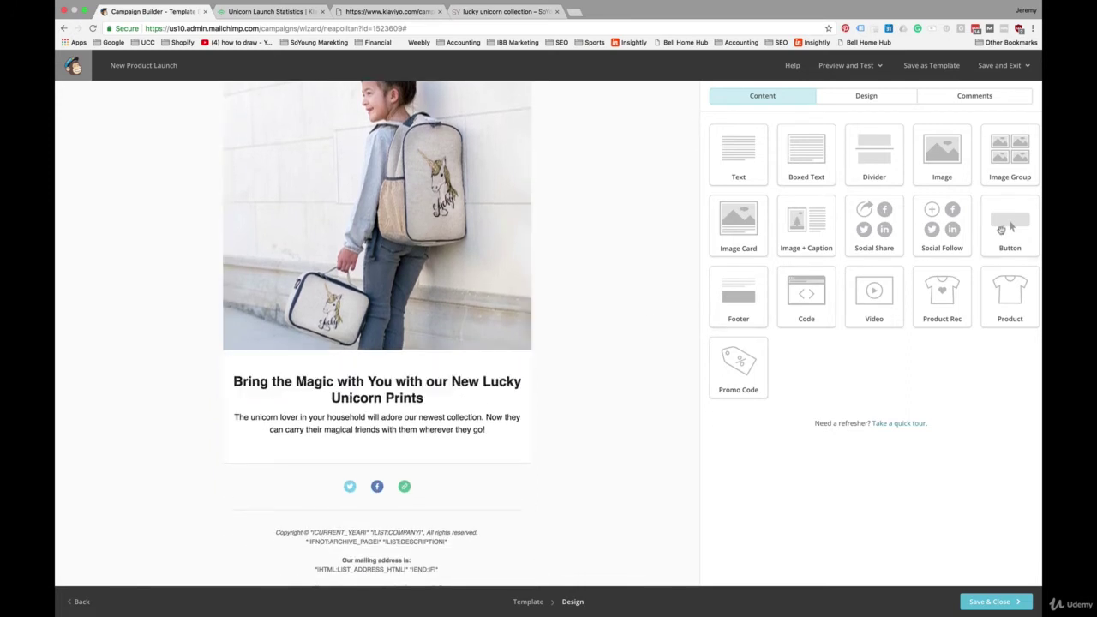
left_click_drag(1011, 226, 454, 506)
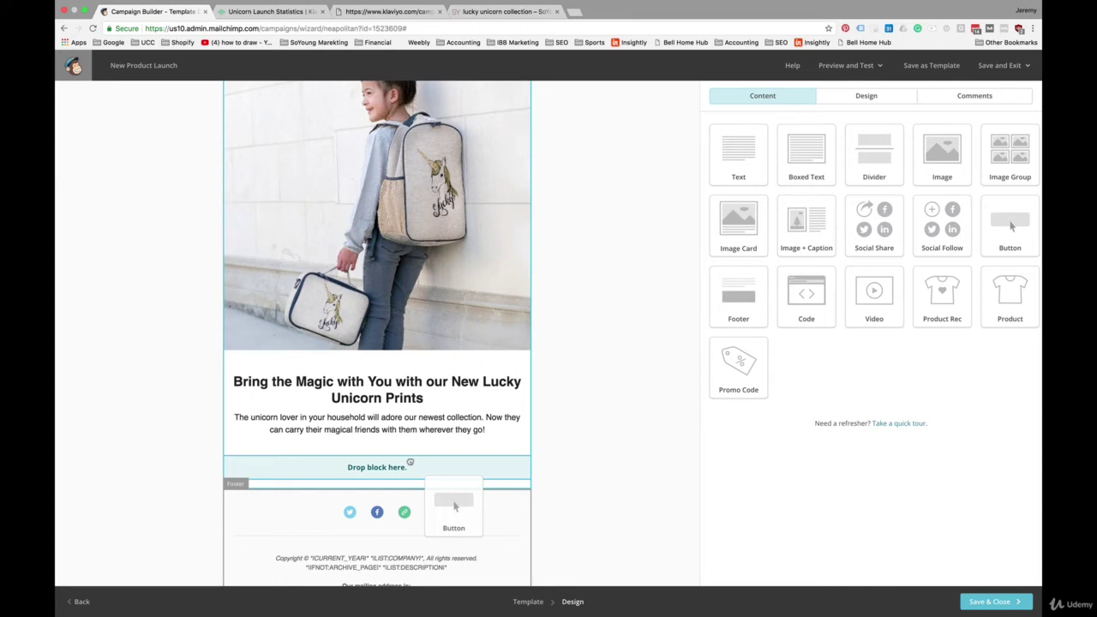
left_click_drag(411, 464, 411, 467)
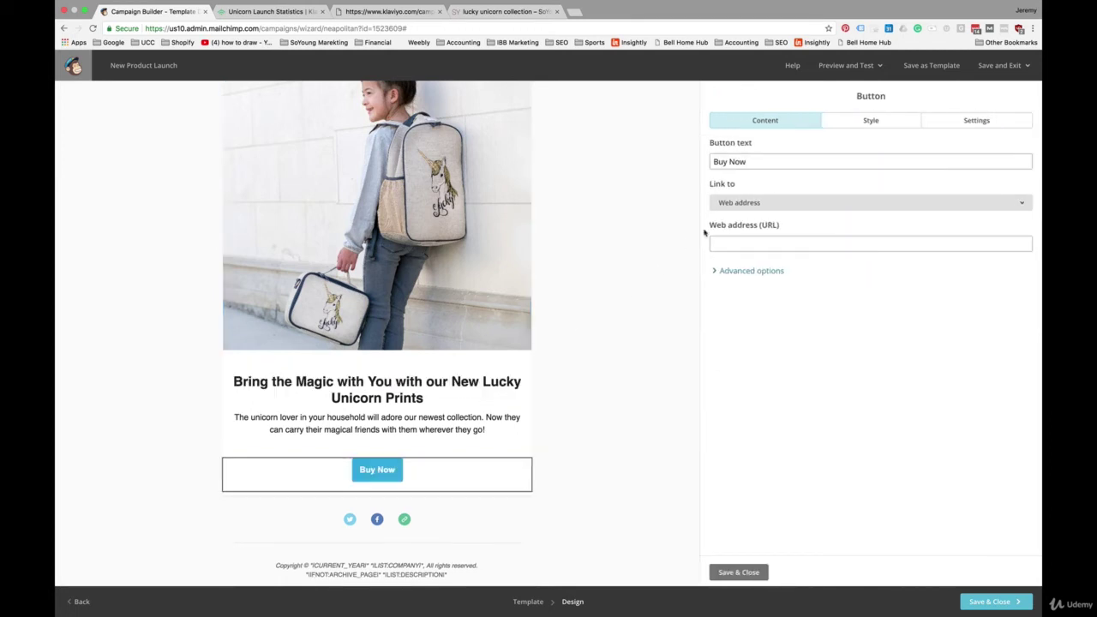
triple_click(729, 161)
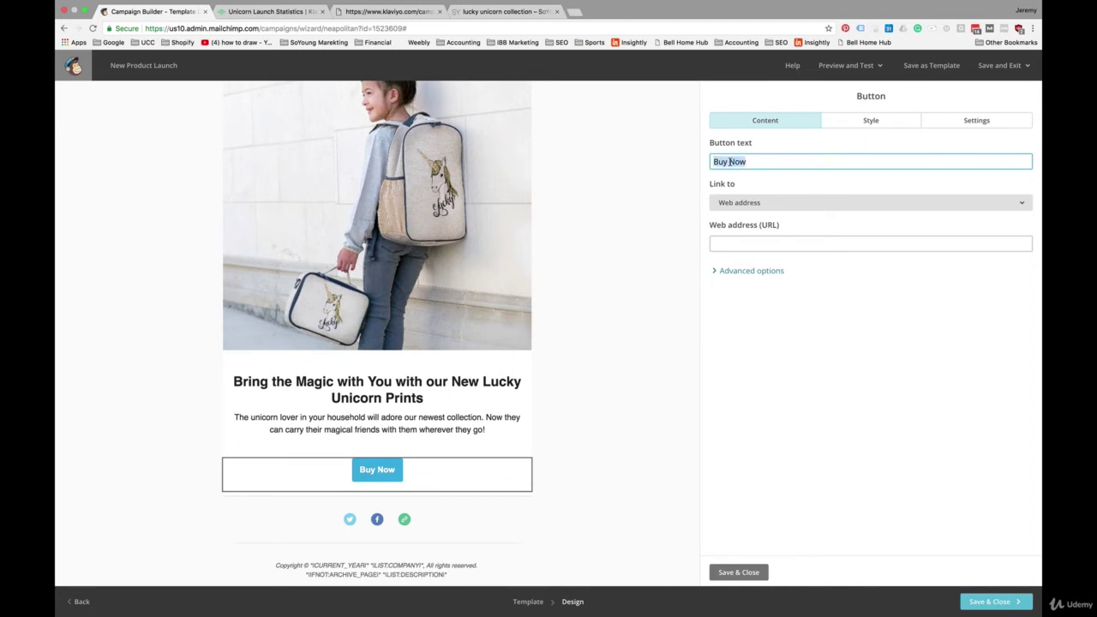
type("Bro")
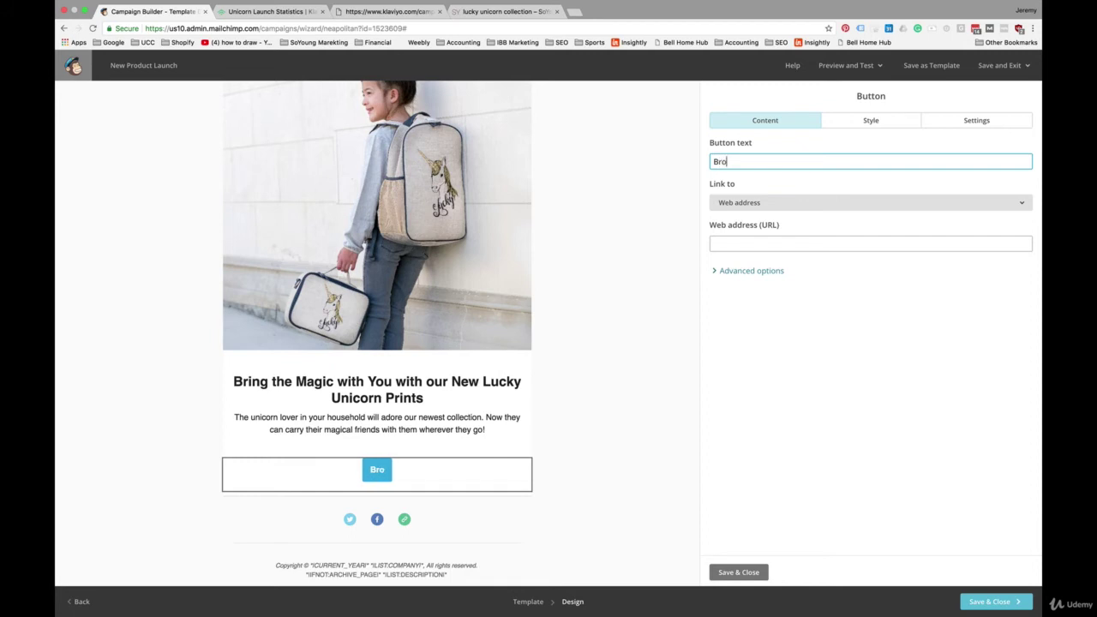
type("wse o")
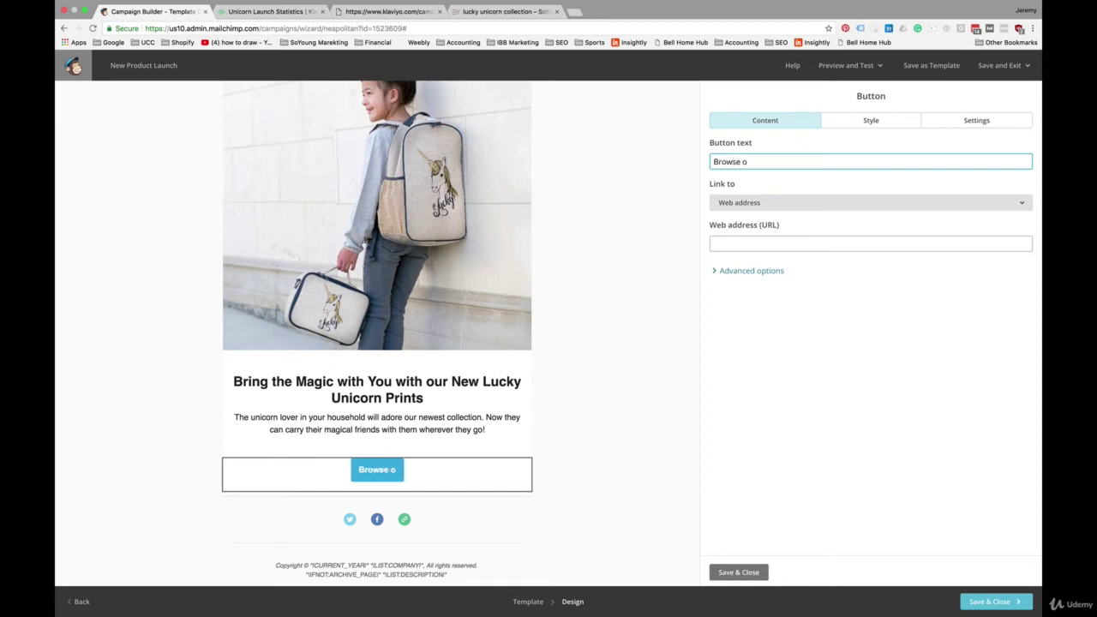
key("BackSpace")
type("The Collection")
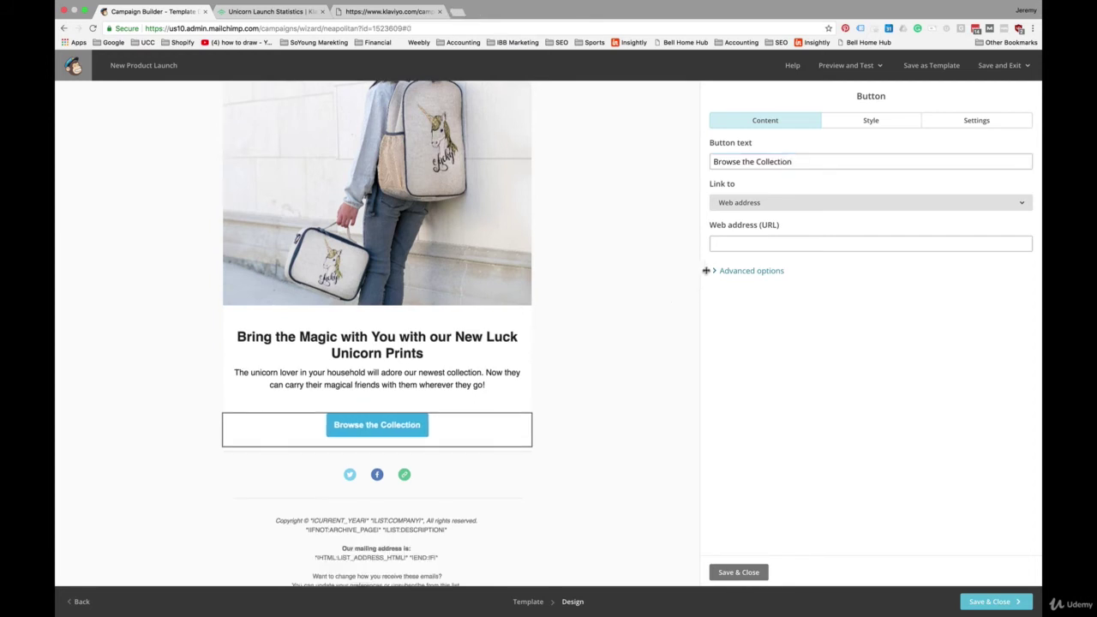
left_click(737, 248)
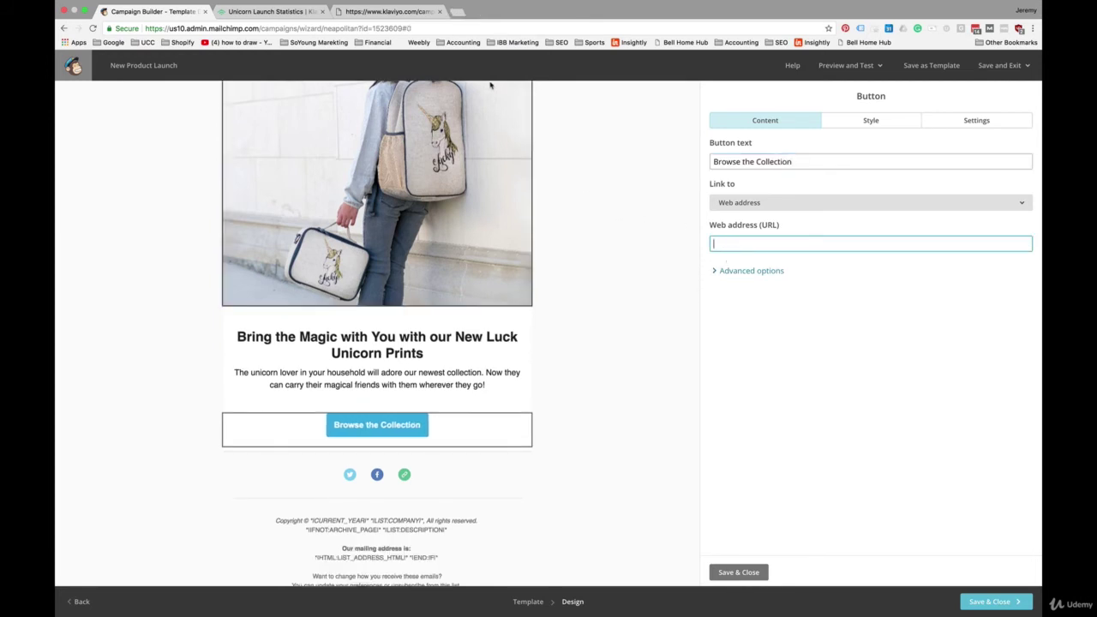
type("https://soyoung.ca/collections/lucky-unicorn-collection")
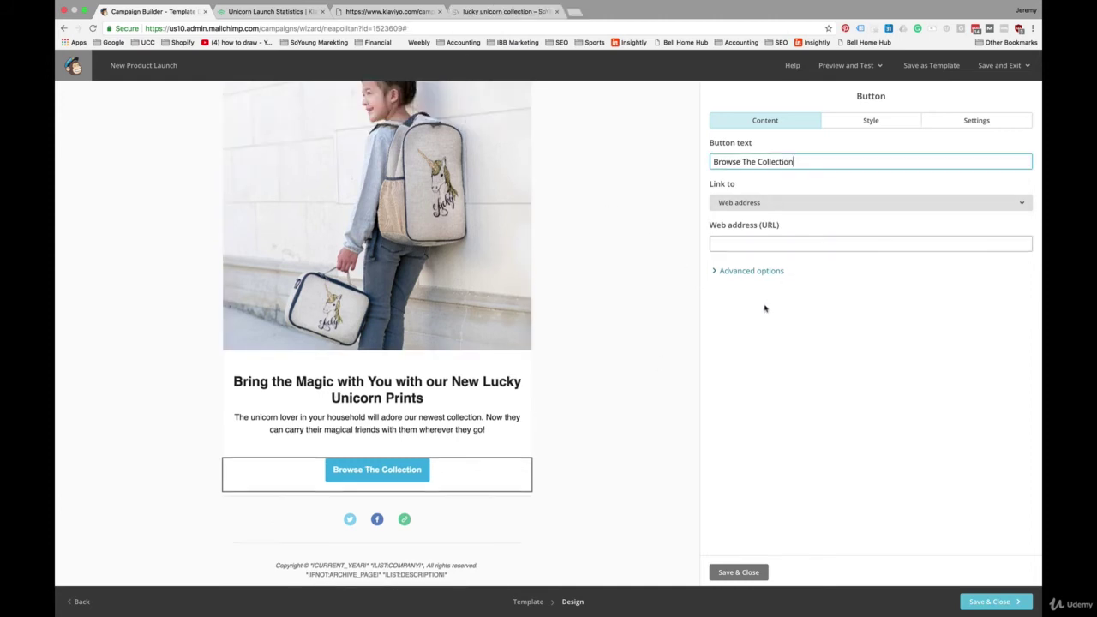
Step: Change the button's background colour to dark green #088404
mouse_move(420, 470)
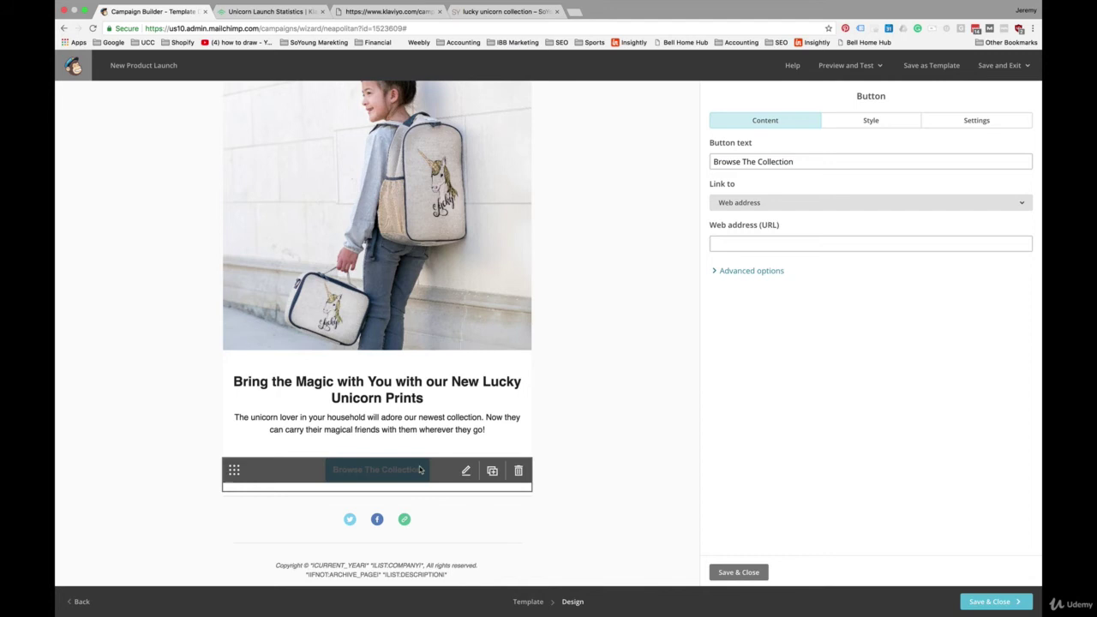
left_click(865, 122)
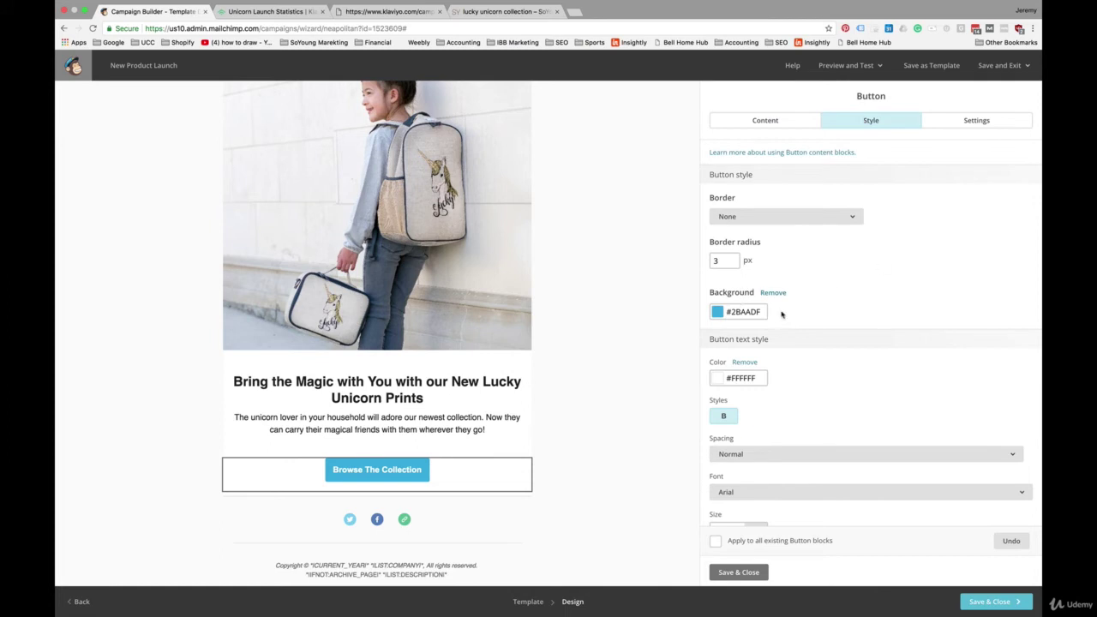
left_click(717, 313)
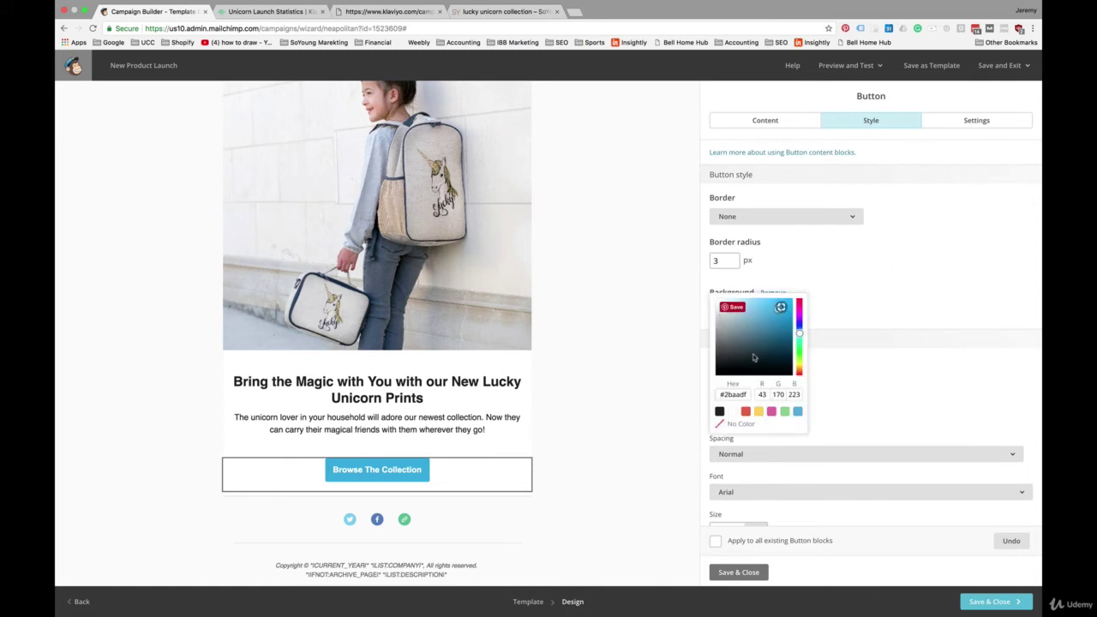
left_click(785, 412)
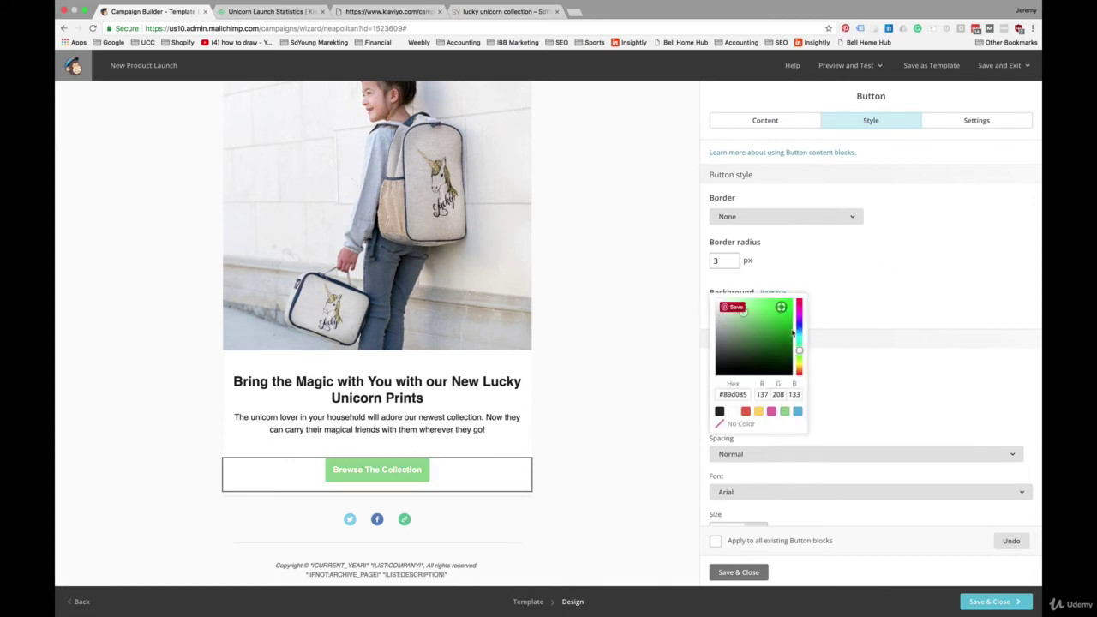
left_click_drag(786, 323, 790, 335)
left_click(678, 421)
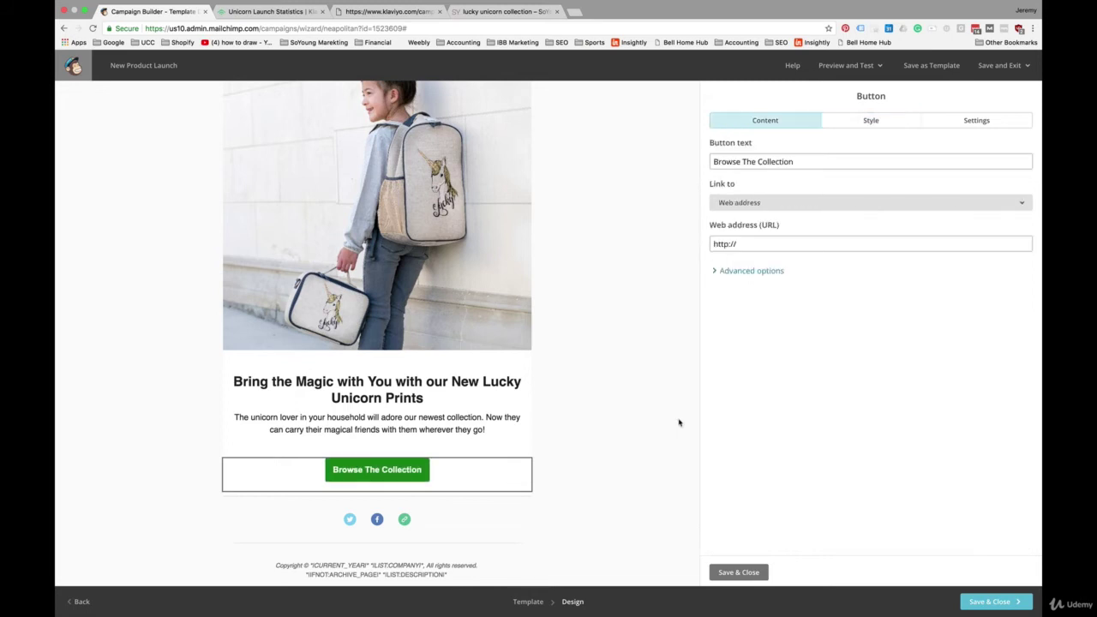
Step: Set the width of the button to Full width
left_click(967, 125)
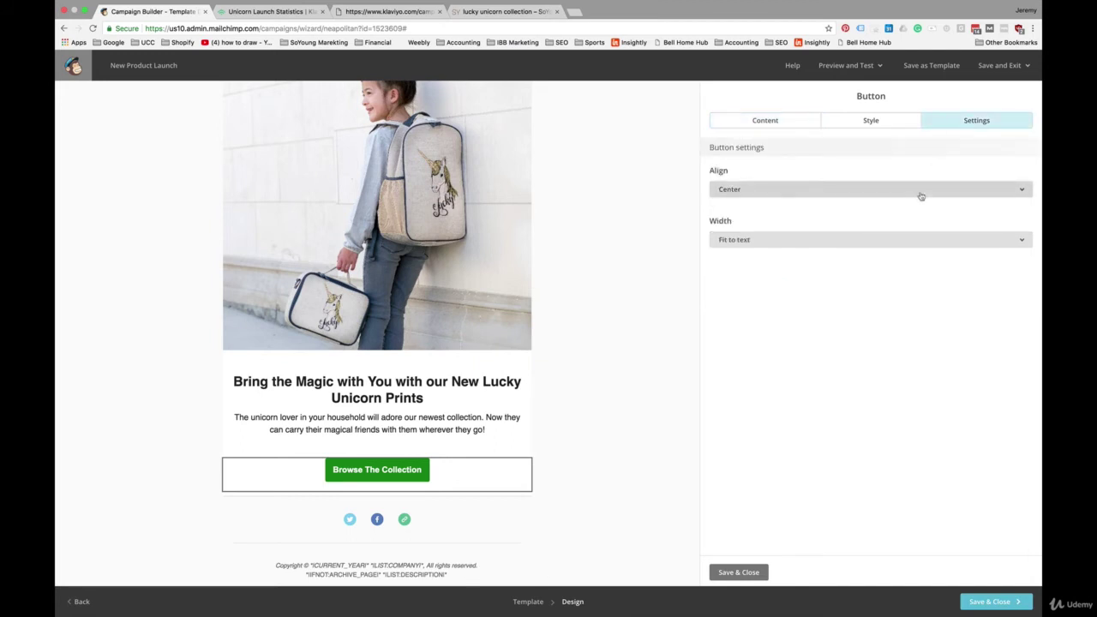
left_click(910, 243)
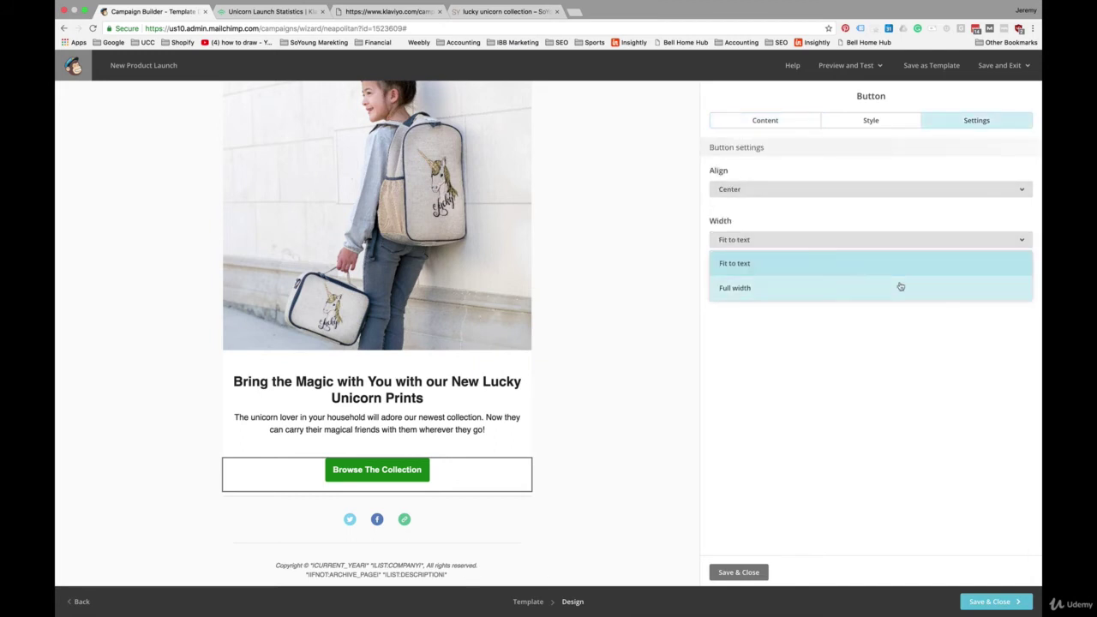
left_click(900, 287)
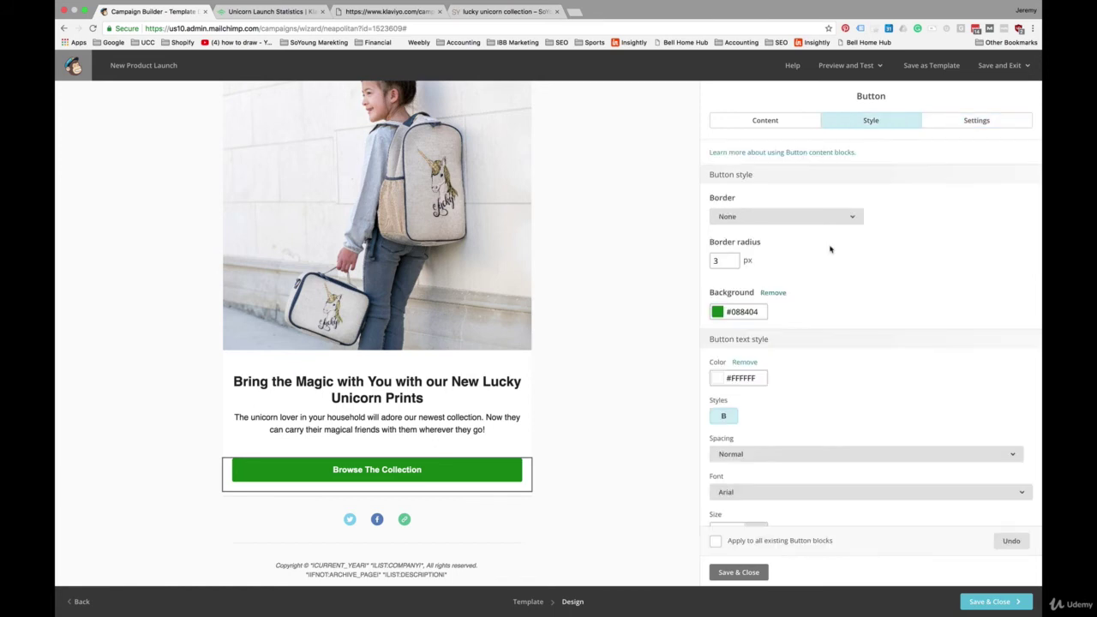
Step: Set the button's text size to 24px and save the button block
scroll(758, 309, "down", 2)
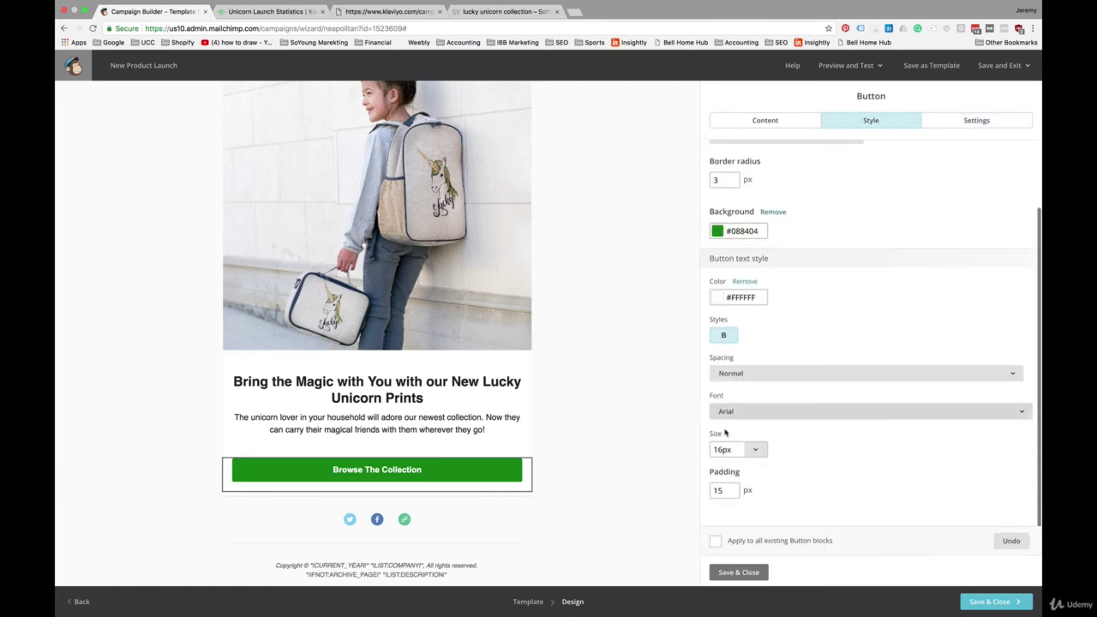
left_click(754, 449)
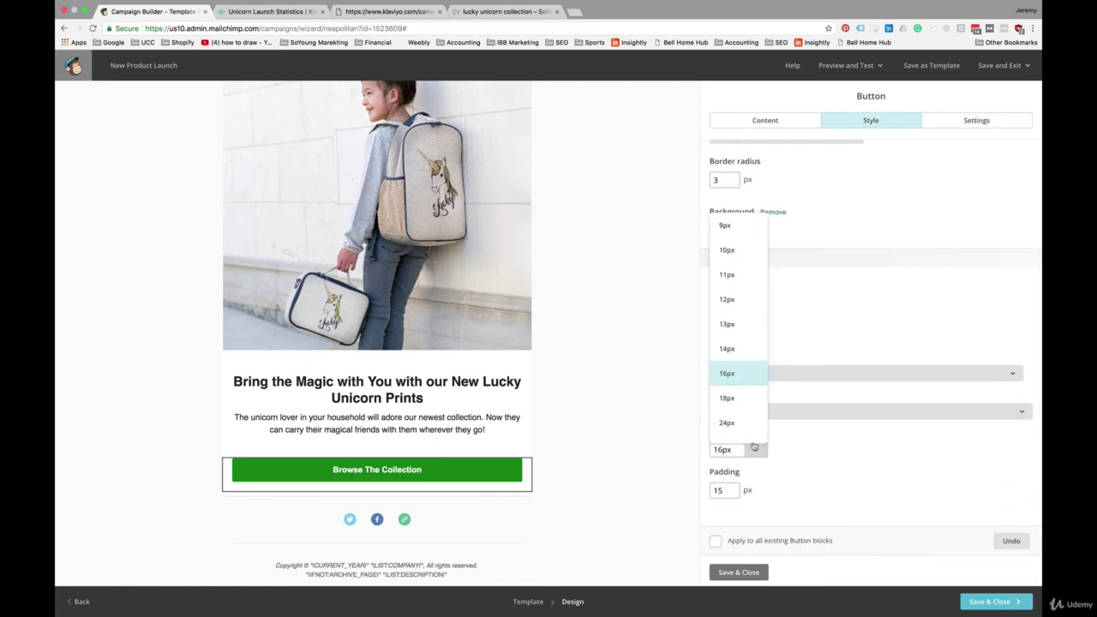
left_click(727, 397)
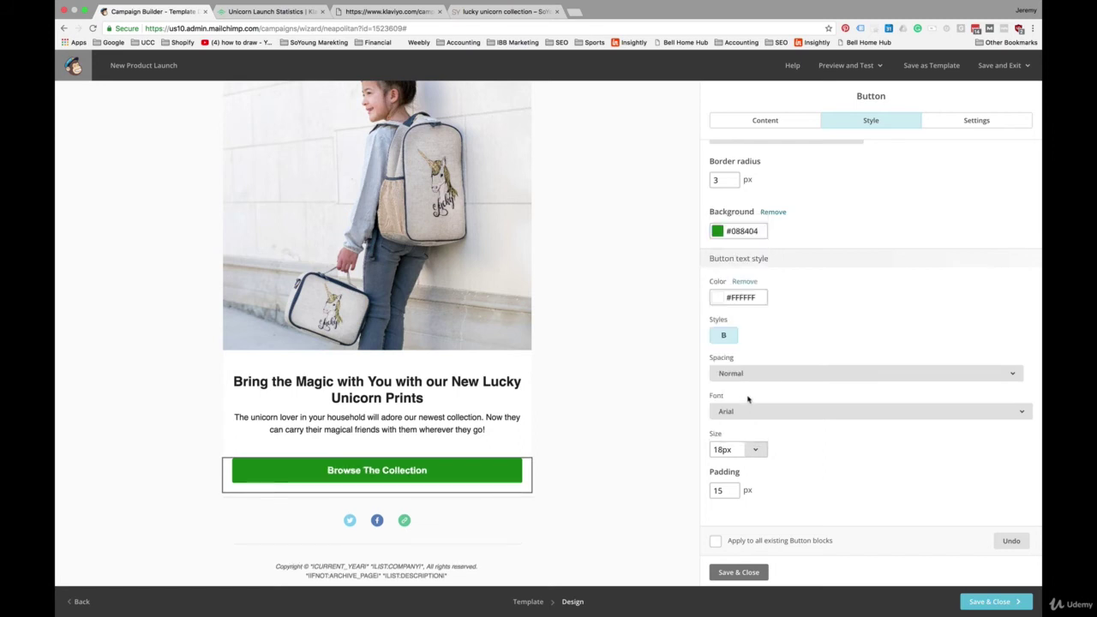
left_click(754, 449)
left_click(746, 419)
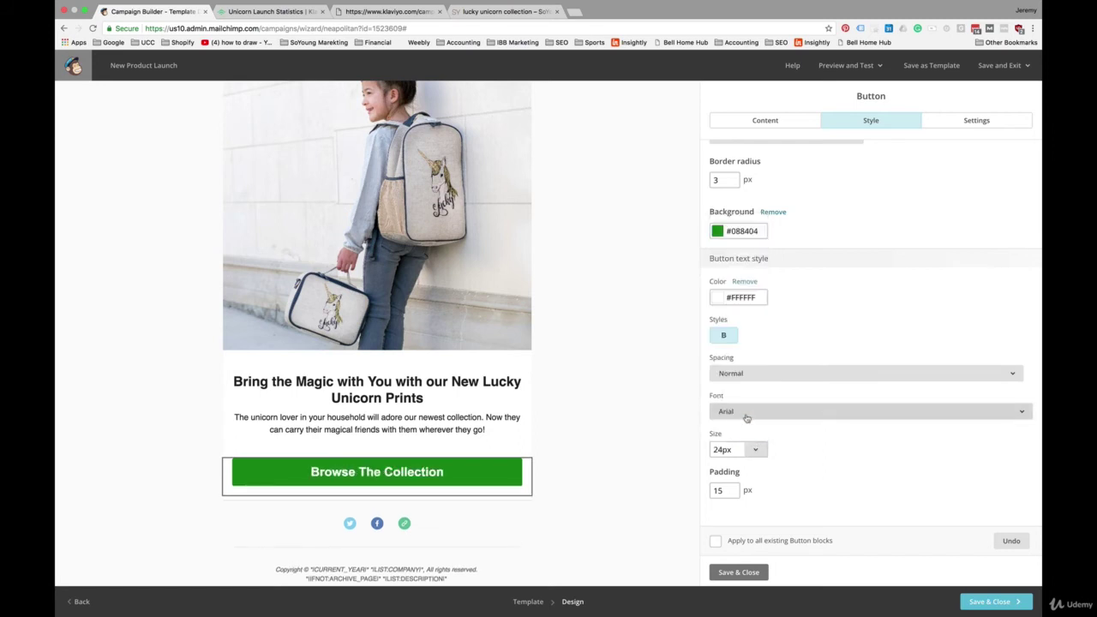
left_click(738, 571)
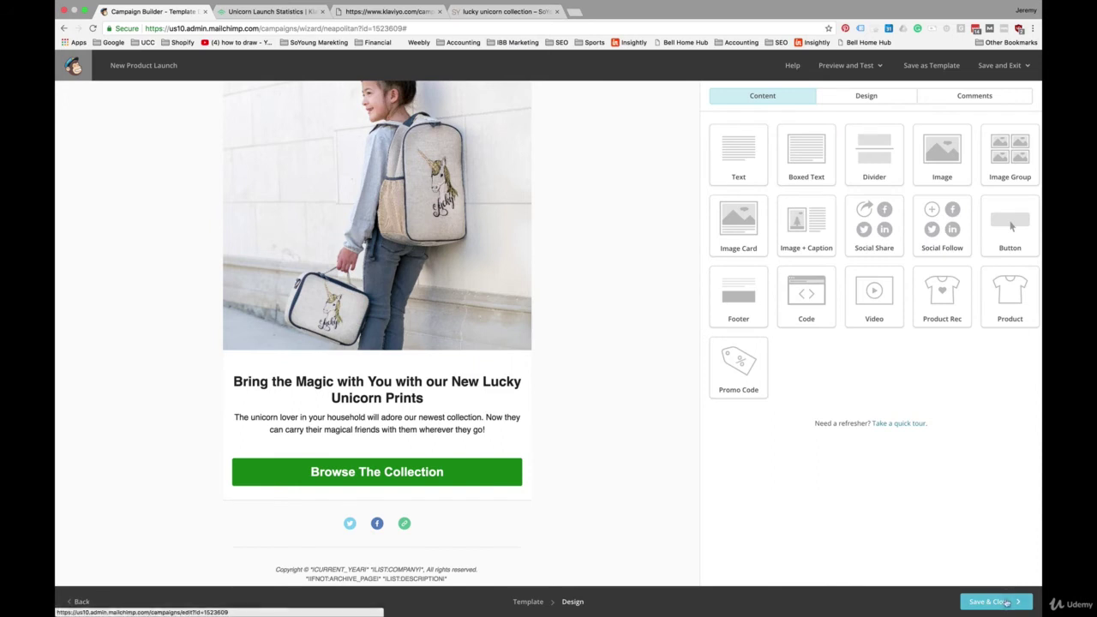
scroll(631, 291, "down", 3)
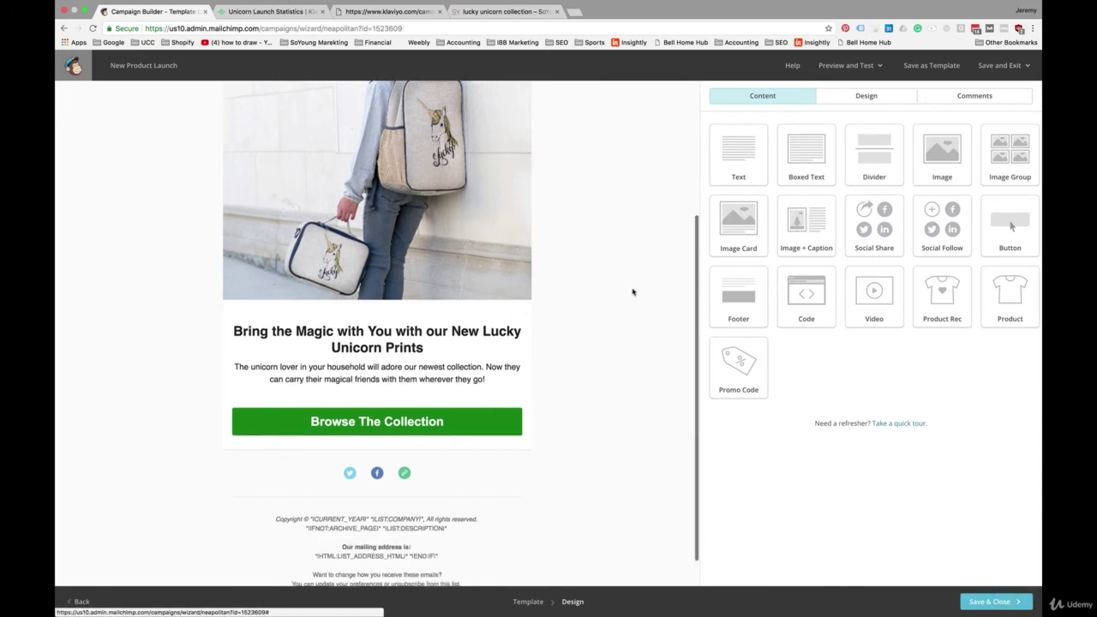
scroll(632, 292, "up", 5)
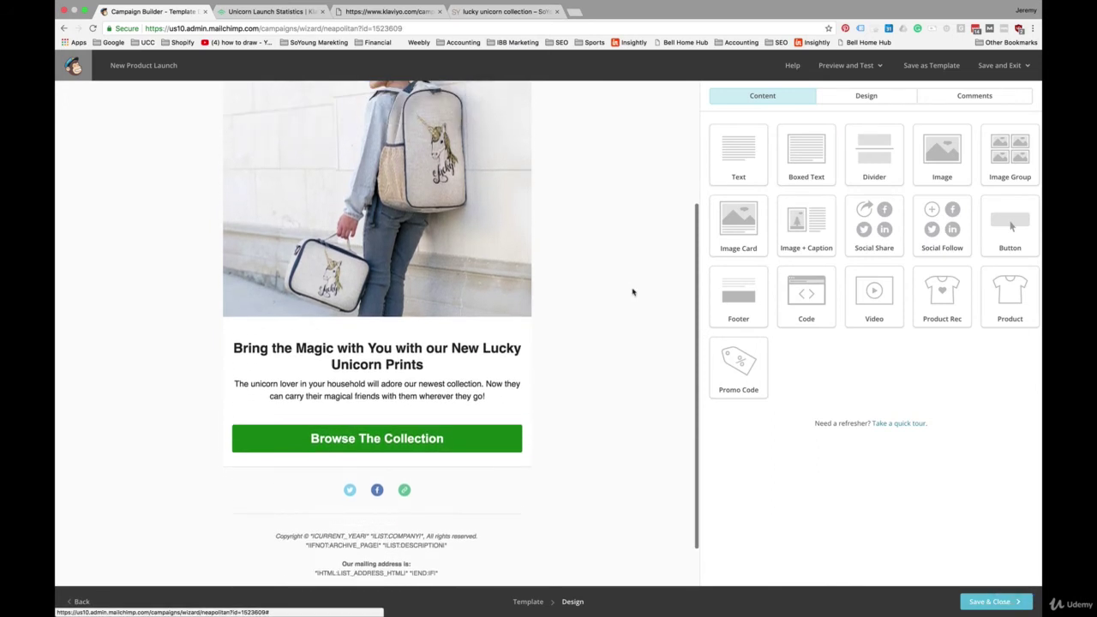
scroll(632, 293, "up", 2)
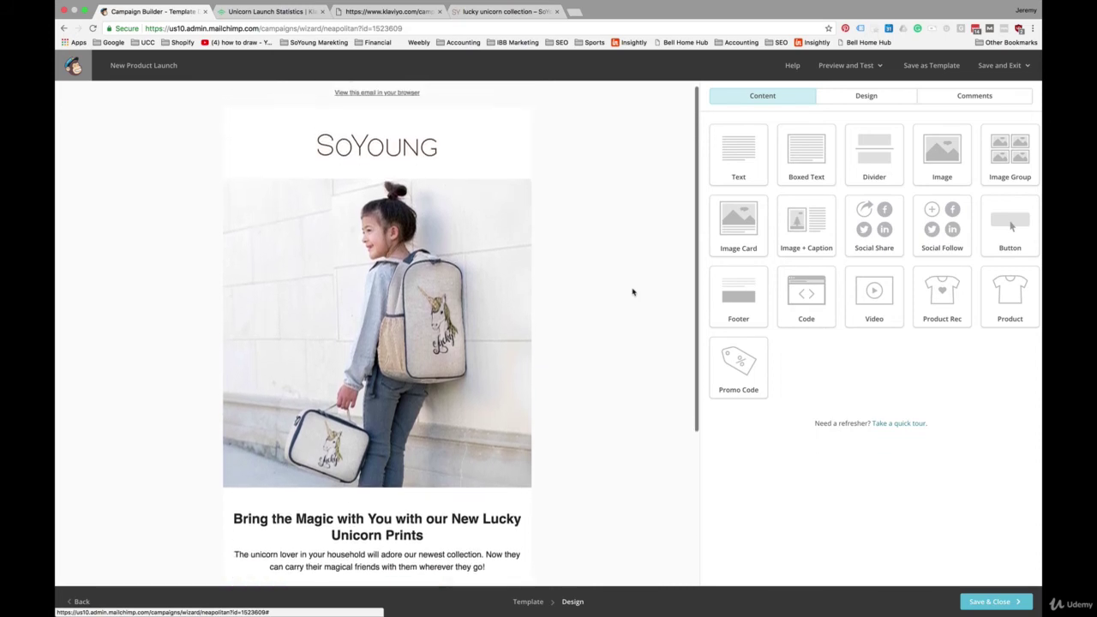
scroll(632, 292, "down", 1)
scroll(632, 292, "down", 5)
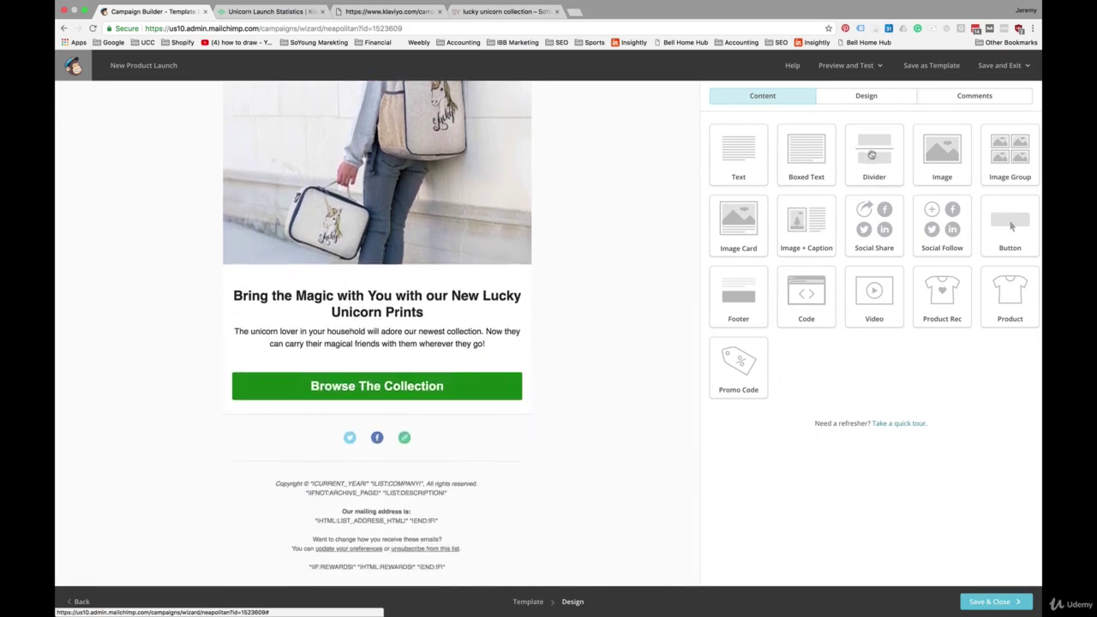
Step: Add a divider block directly below the "Browse The Collection" button and save it with its default style
left_click_drag(871, 155, 464, 418)
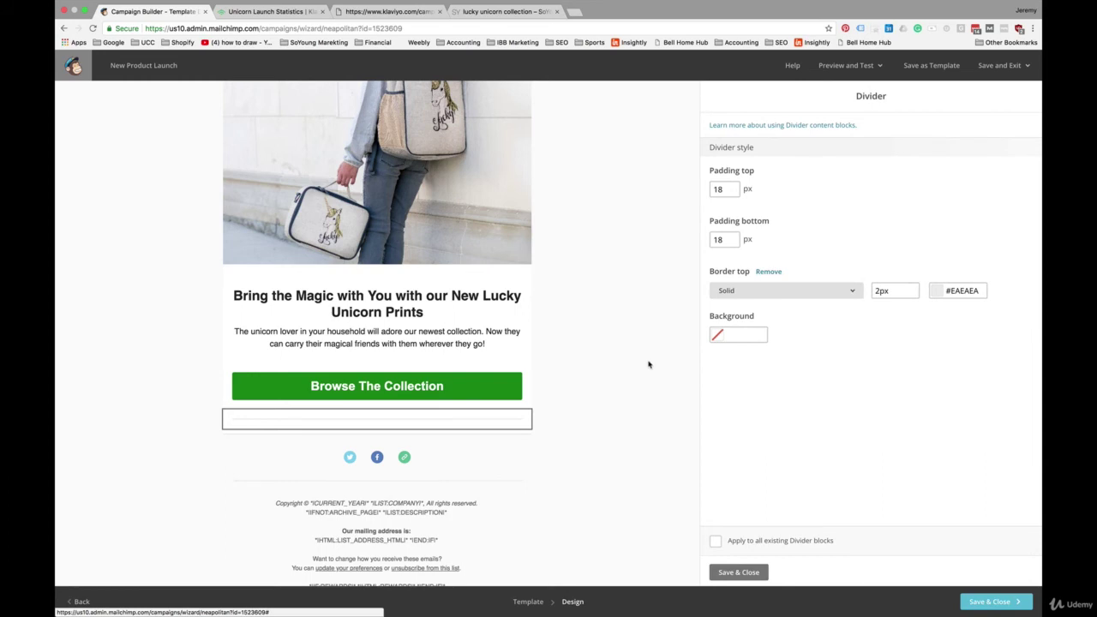
scroll(649, 364, "up", 5)
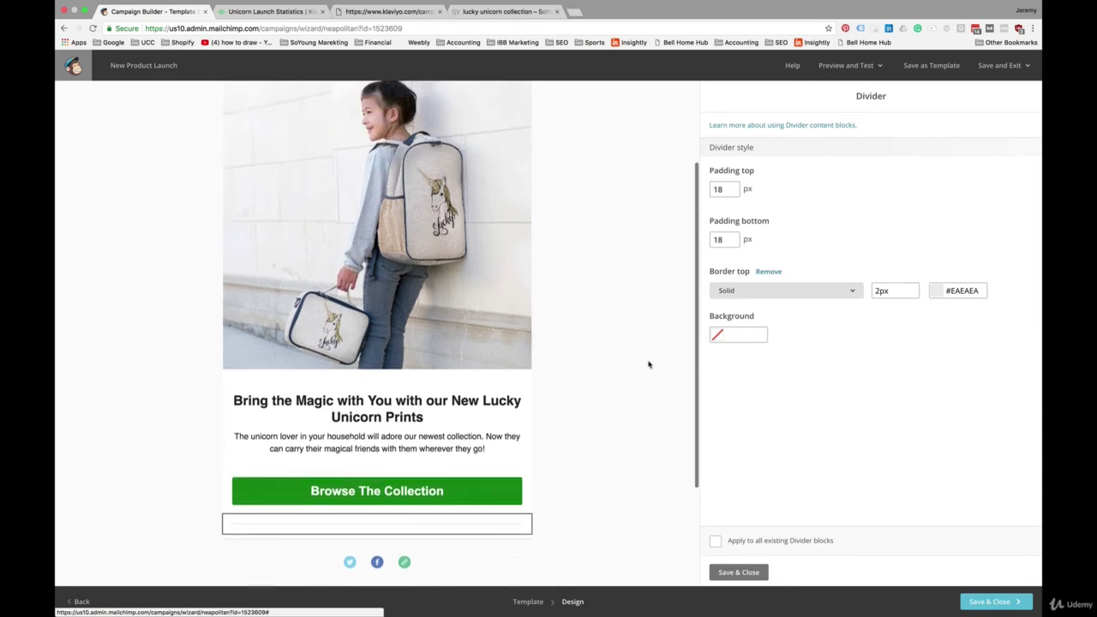
scroll(648, 364, "down", 3)
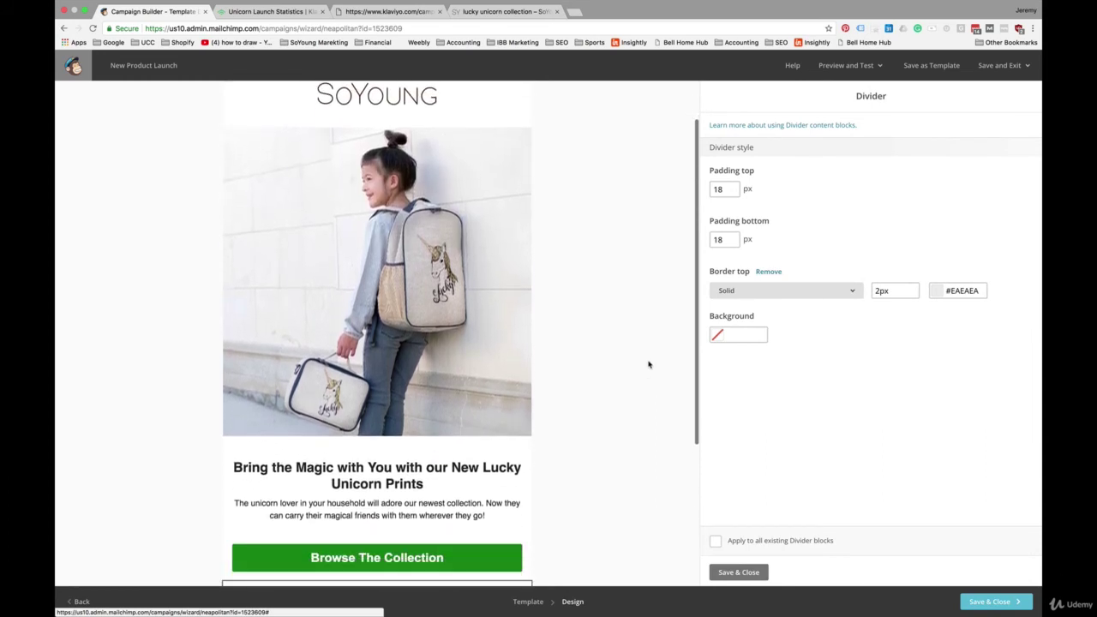
scroll(649, 364, "down", 2)
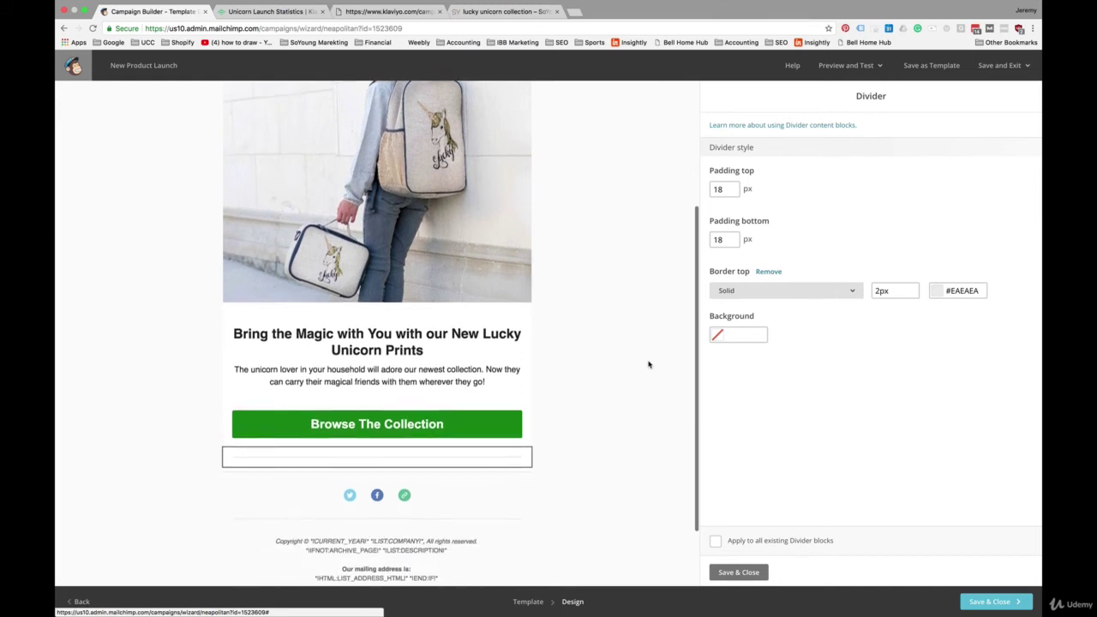
scroll(649, 364, "down", 1)
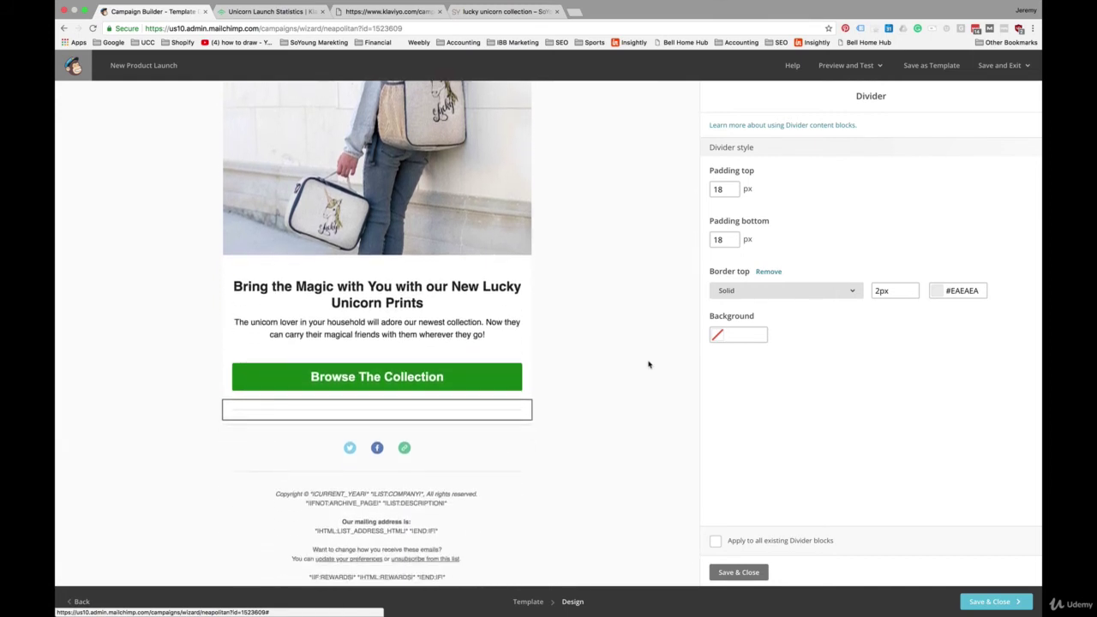
left_click(738, 572)
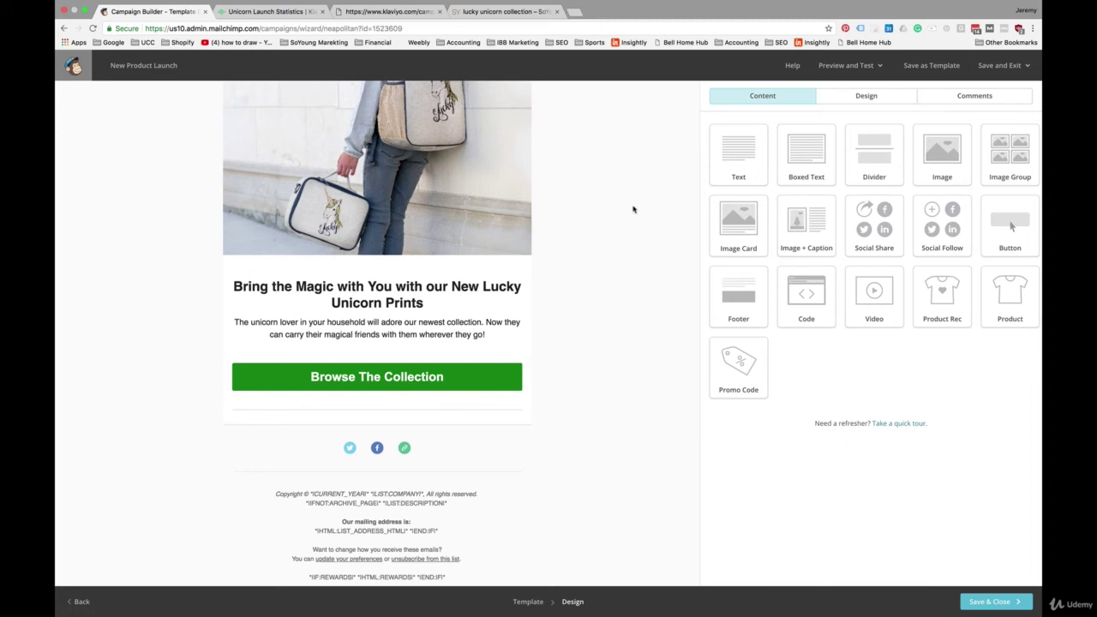
Step: Add an Image + Caption block below the divider and insert the leaf image eco-friendly-icon.png into it
scroll(626, 226, "up", 5)
scroll(625, 226, "down", 4)
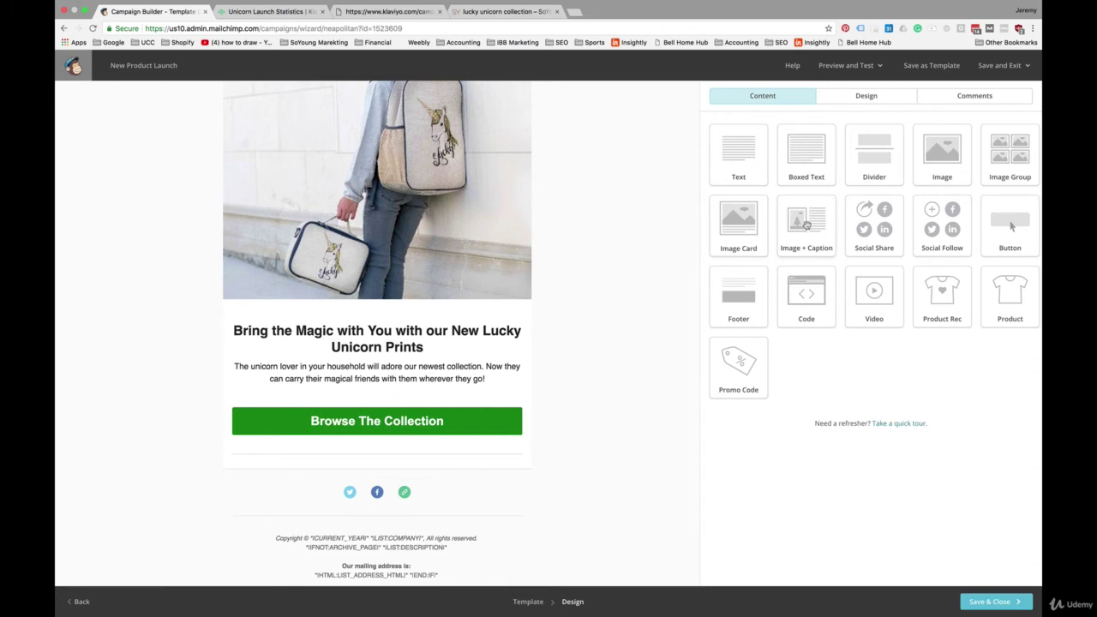
left_click_drag(805, 224, 457, 467)
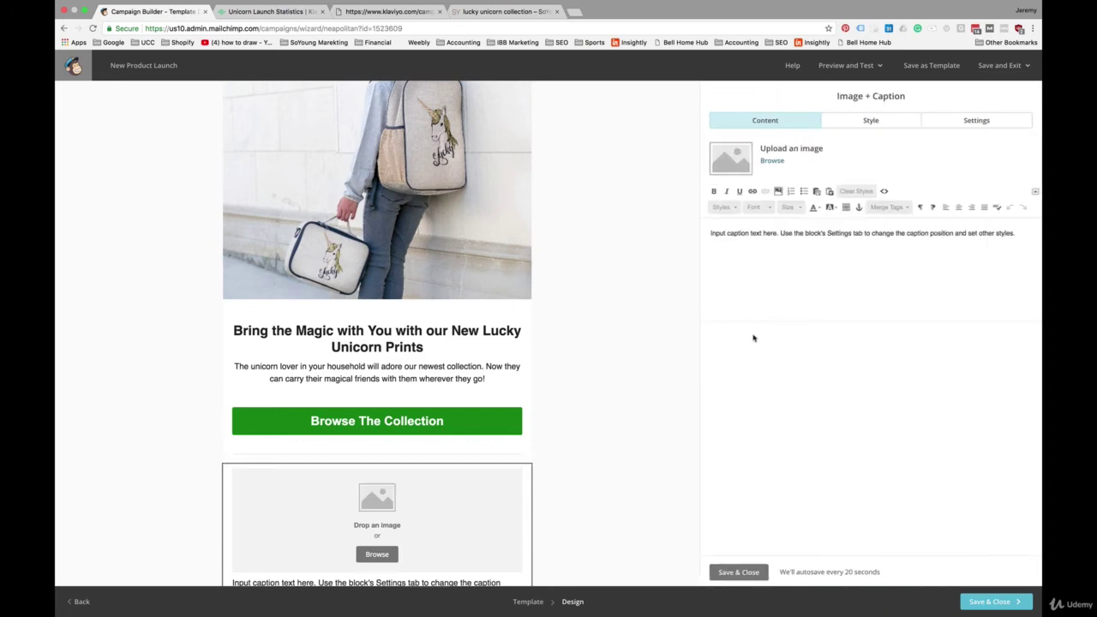
left_click(772, 161)
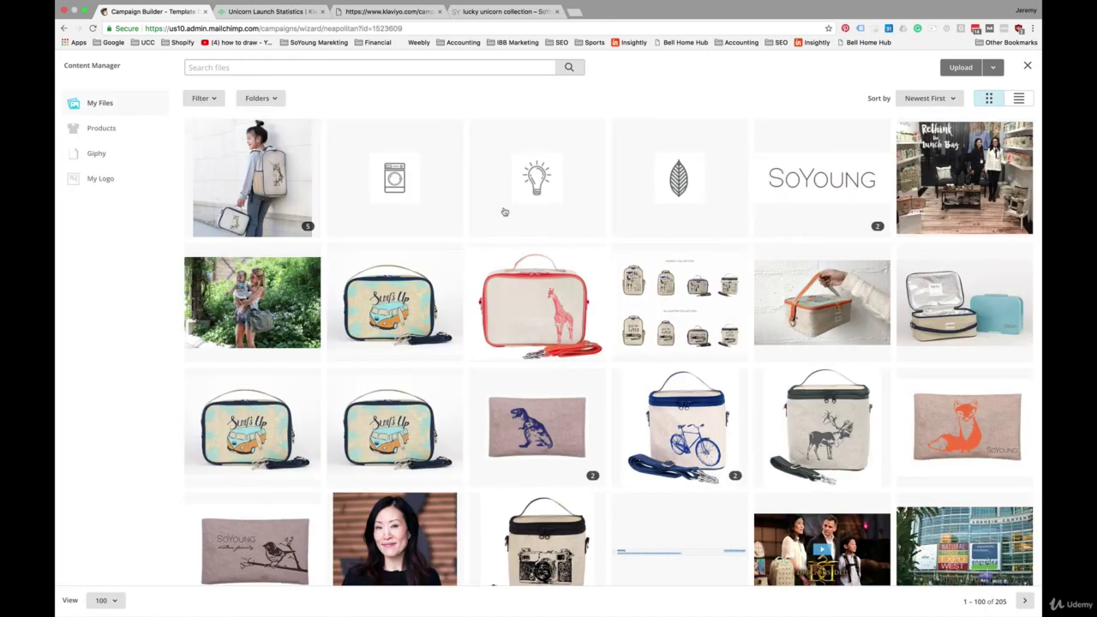
left_click(681, 180)
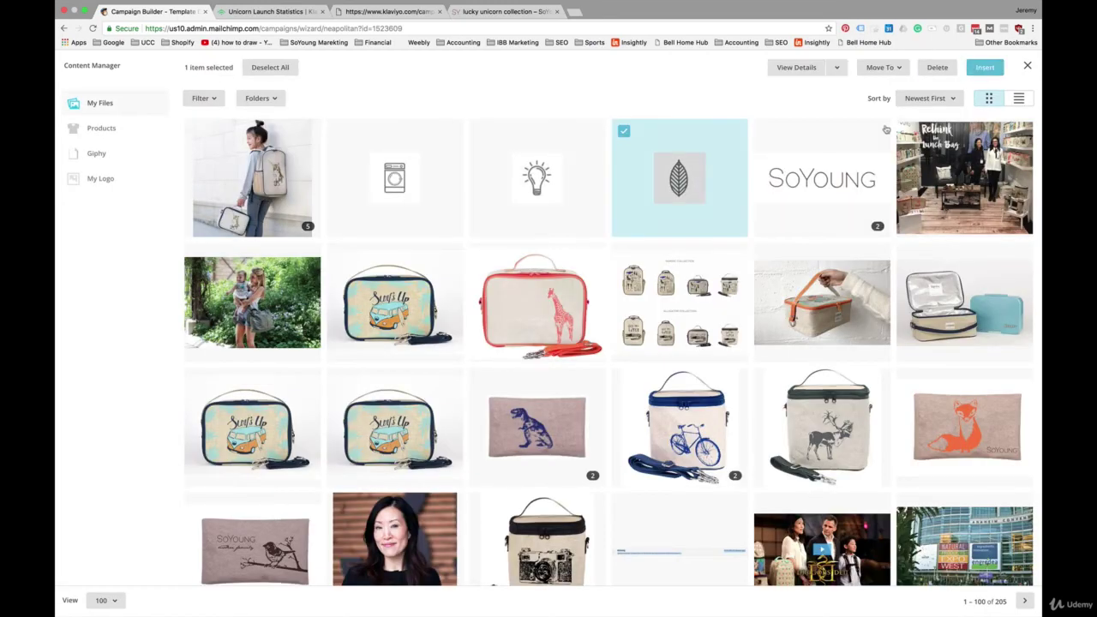
left_click(984, 68)
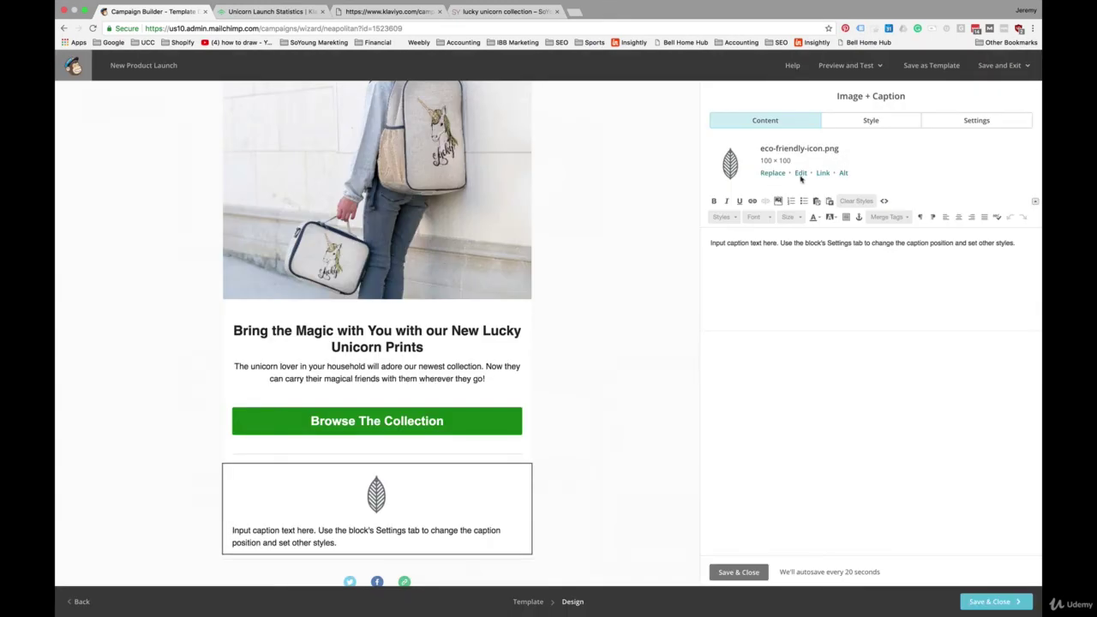
Step: Replace the leaf block's caption with "Eco-Friendly Fabrics", format it centred, bold and size 18, and save the block
triple_click(794, 244)
type("Eco")
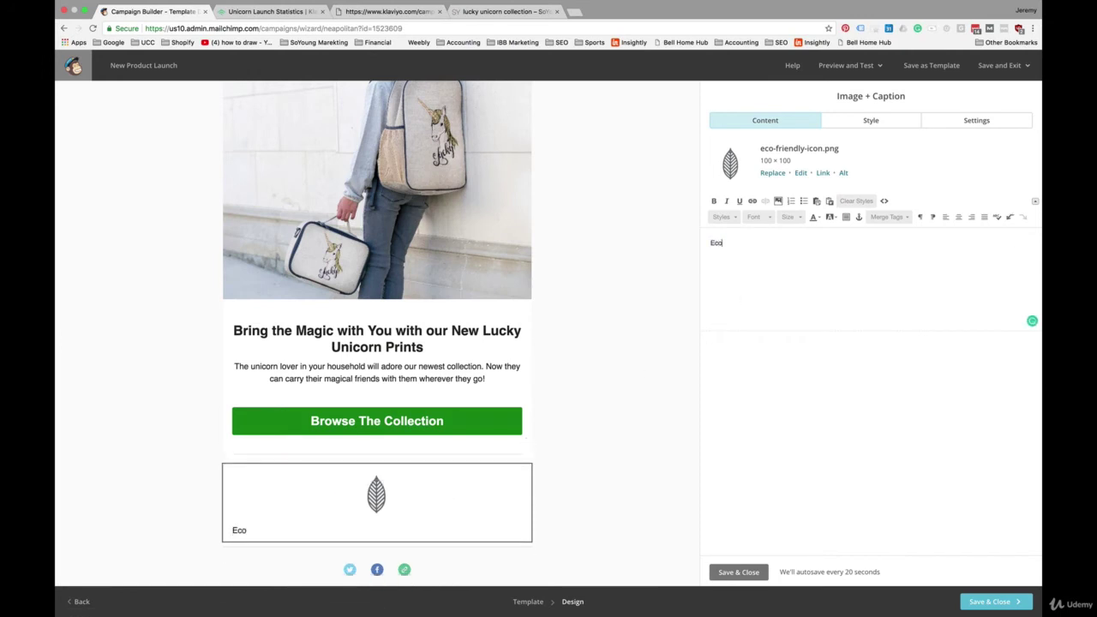
type("-Friendly Fabrics")
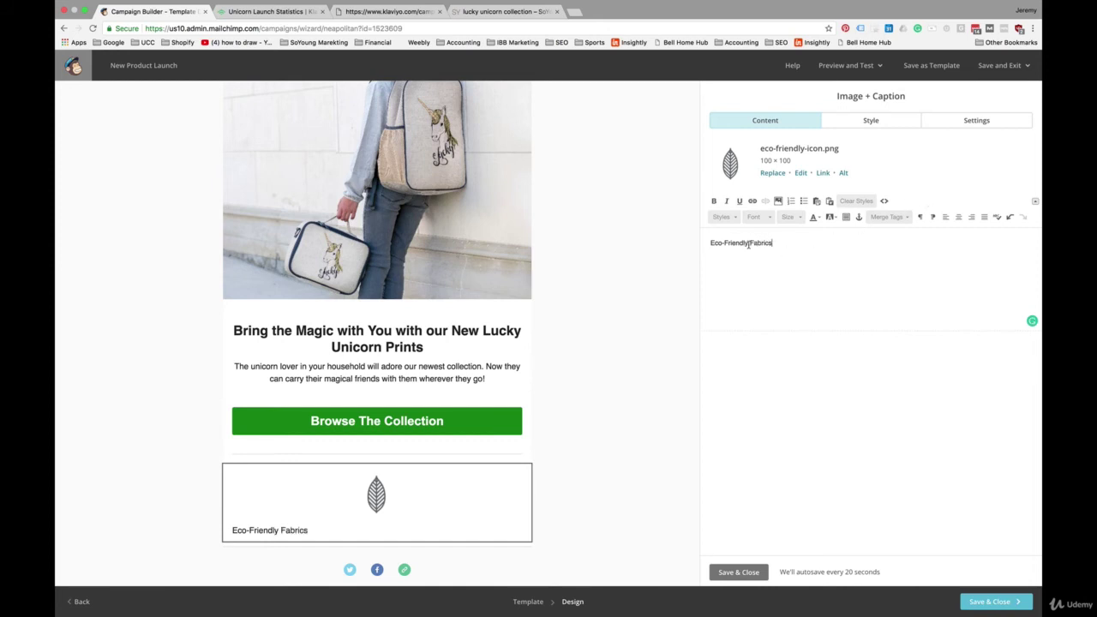
triple_click(750, 243)
left_click(958, 217)
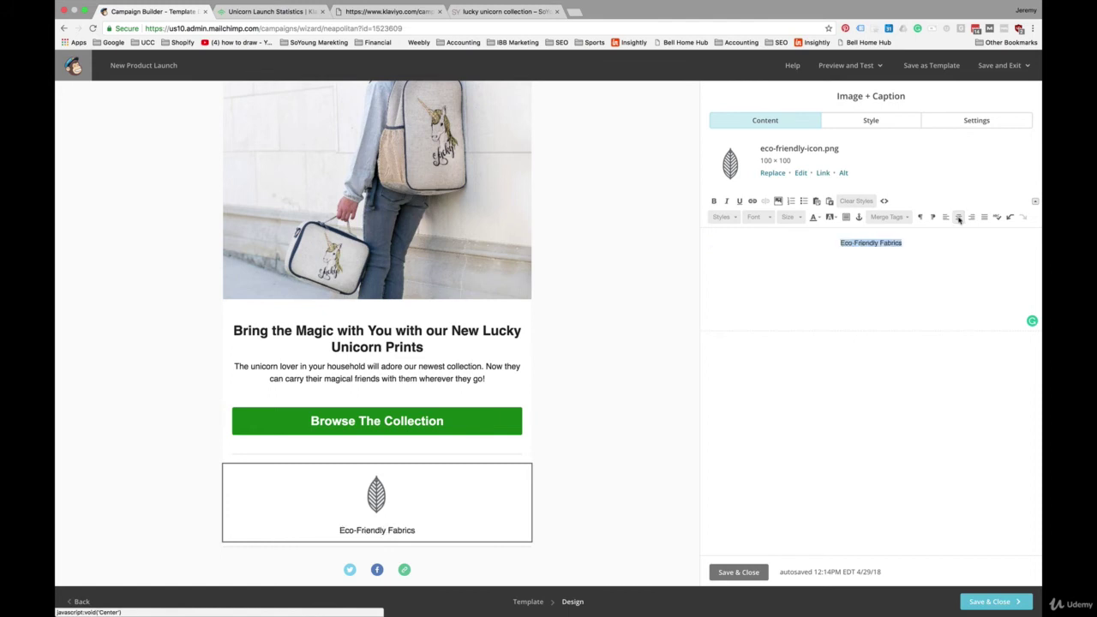
left_click(797, 217)
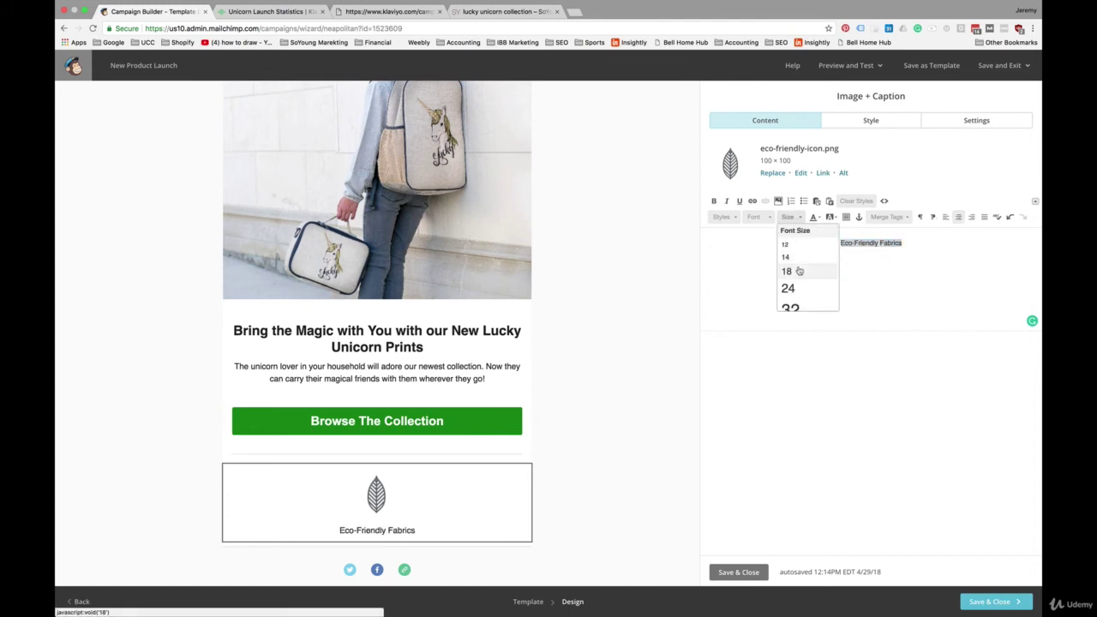
left_click(797, 267)
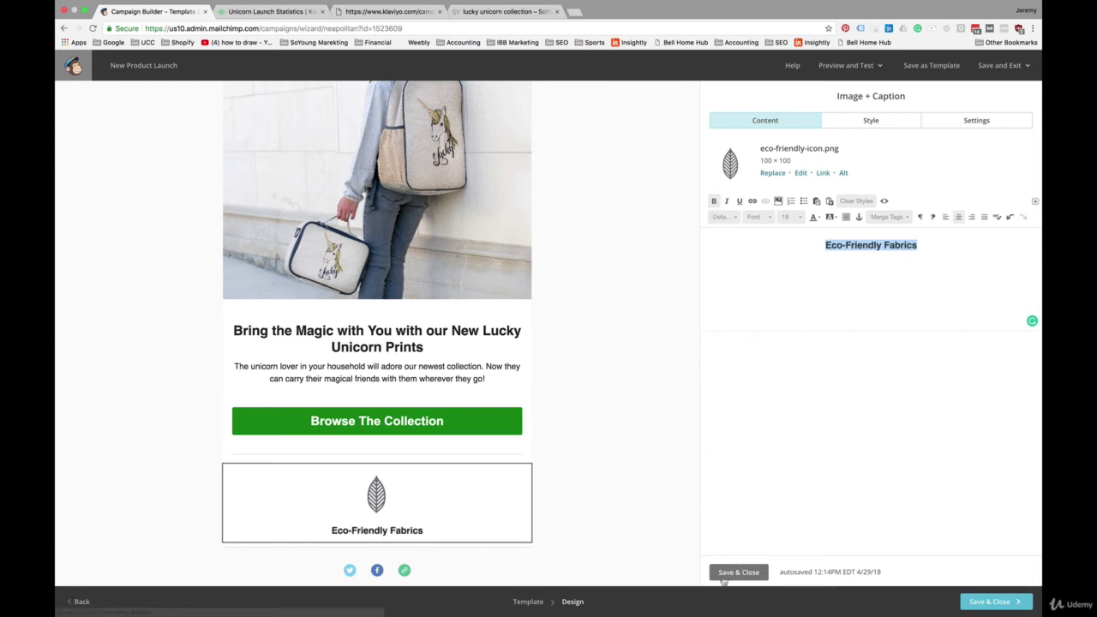
left_click(731, 578)
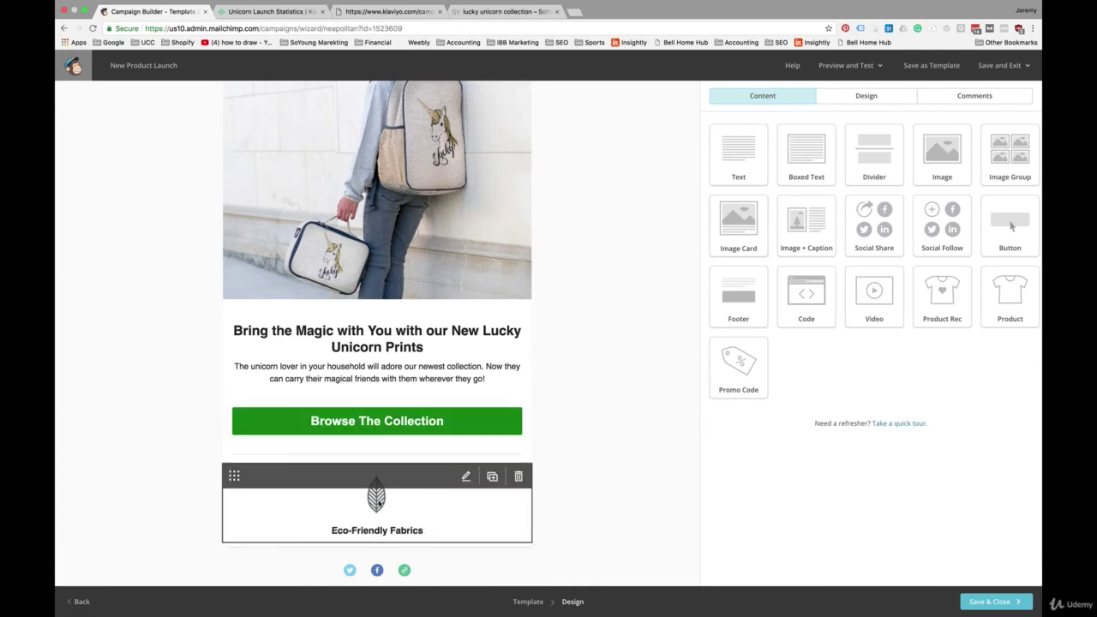
Step: Duplicate the "Eco-Friendly Fabrics" block and replace the copy's image with the light bulb smart-design-icon.png
left_click(493, 477)
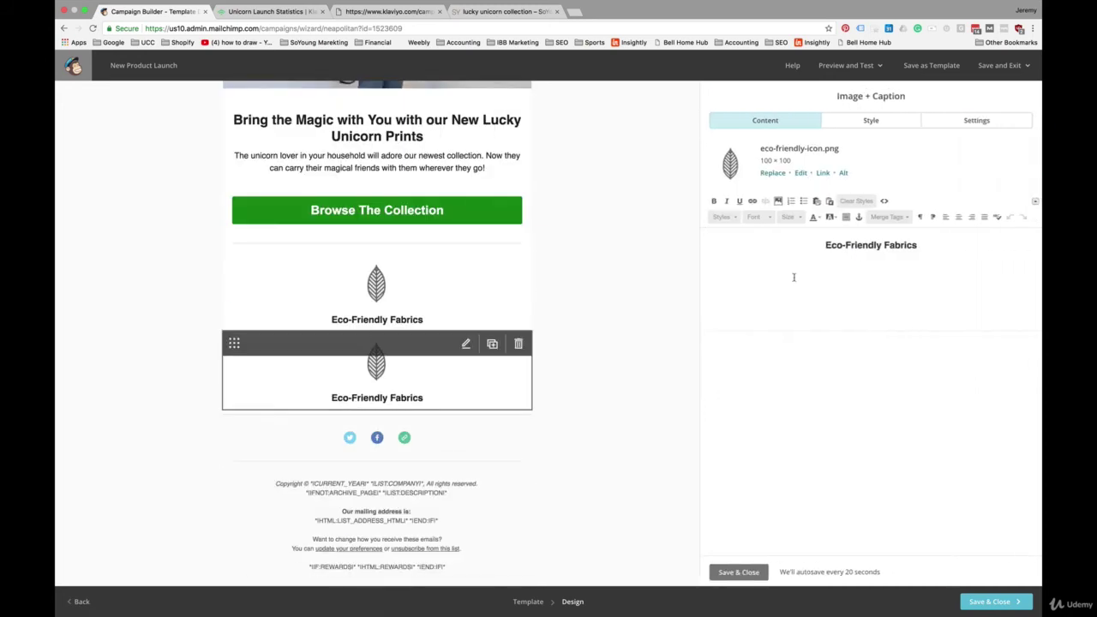
left_click(772, 173)
left_click(642, 208)
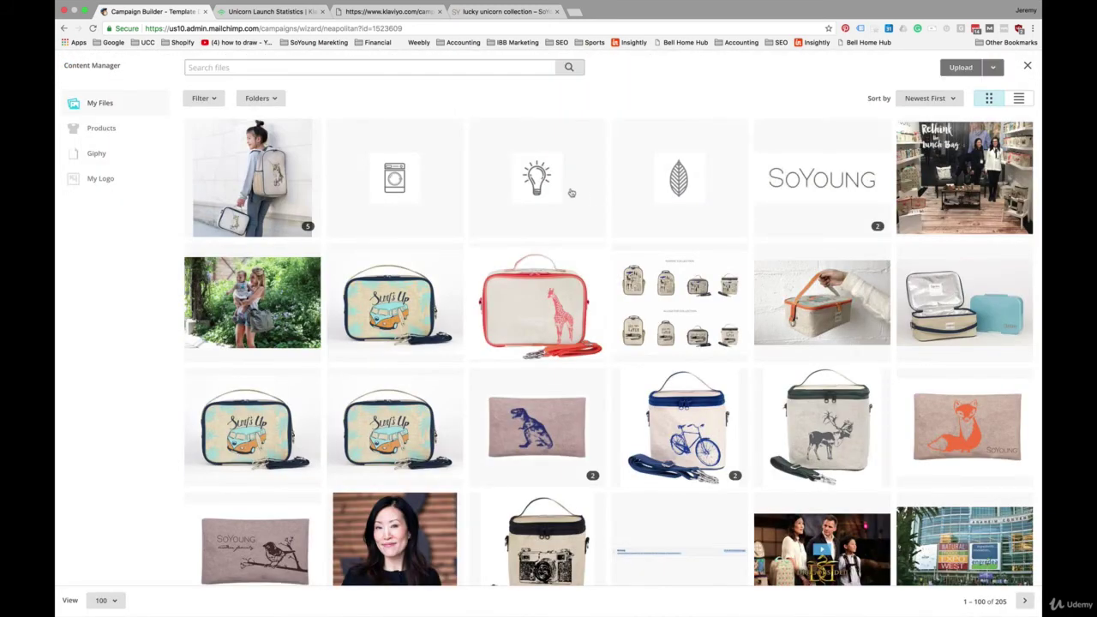
left_click(550, 191)
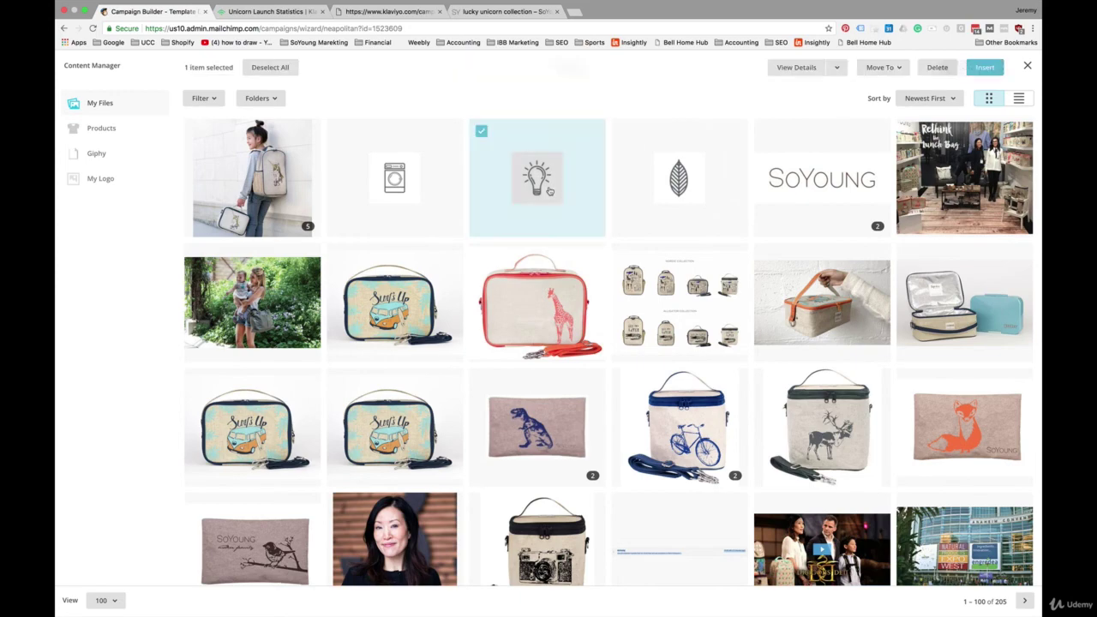
left_click(983, 69)
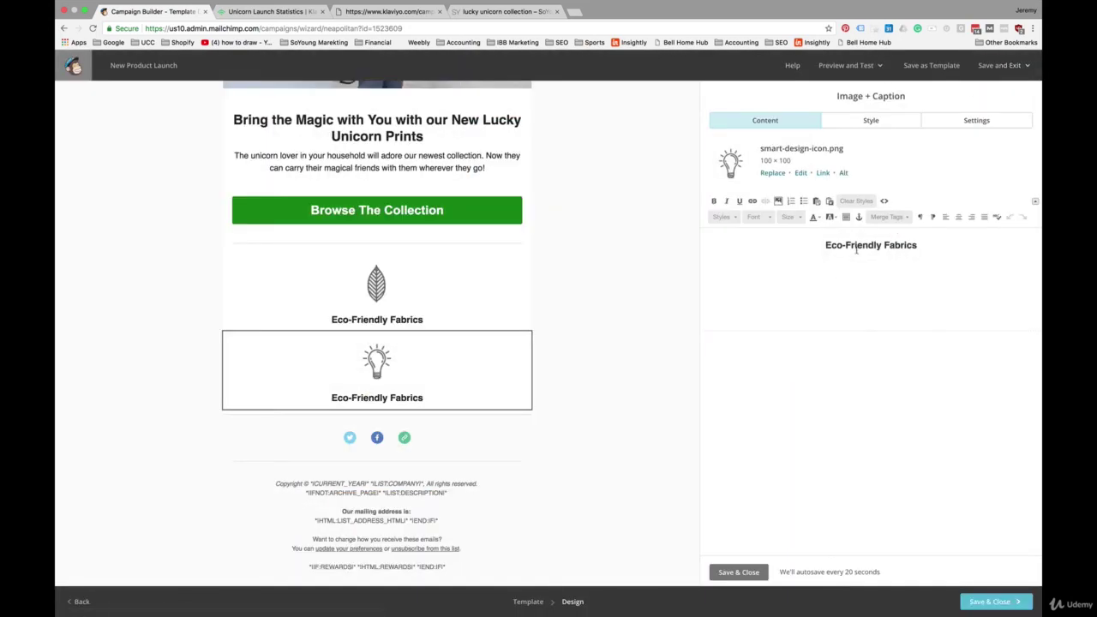
Step: Change the light bulb block's caption to "Smart Design" and save the block
triple_click(857, 246)
type("Smar")
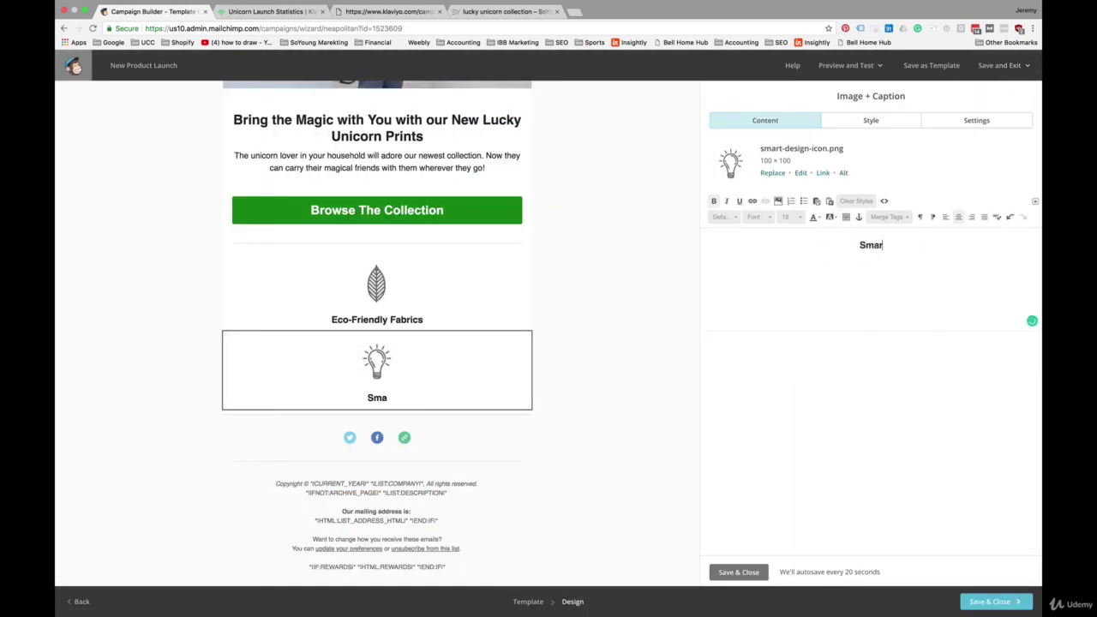
type("t Design")
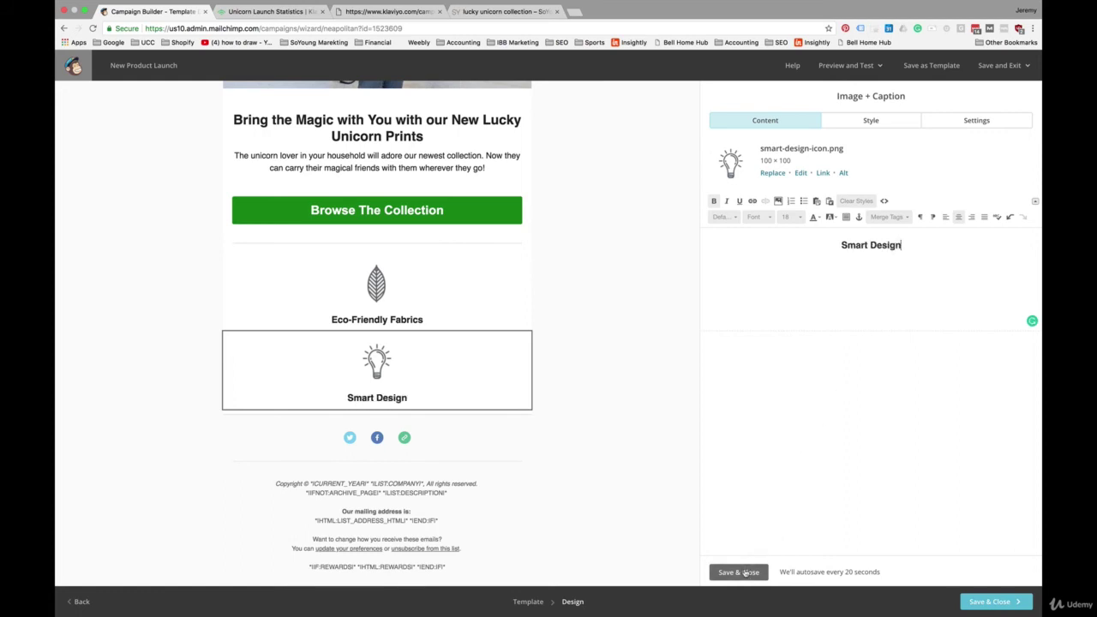
left_click(742, 573)
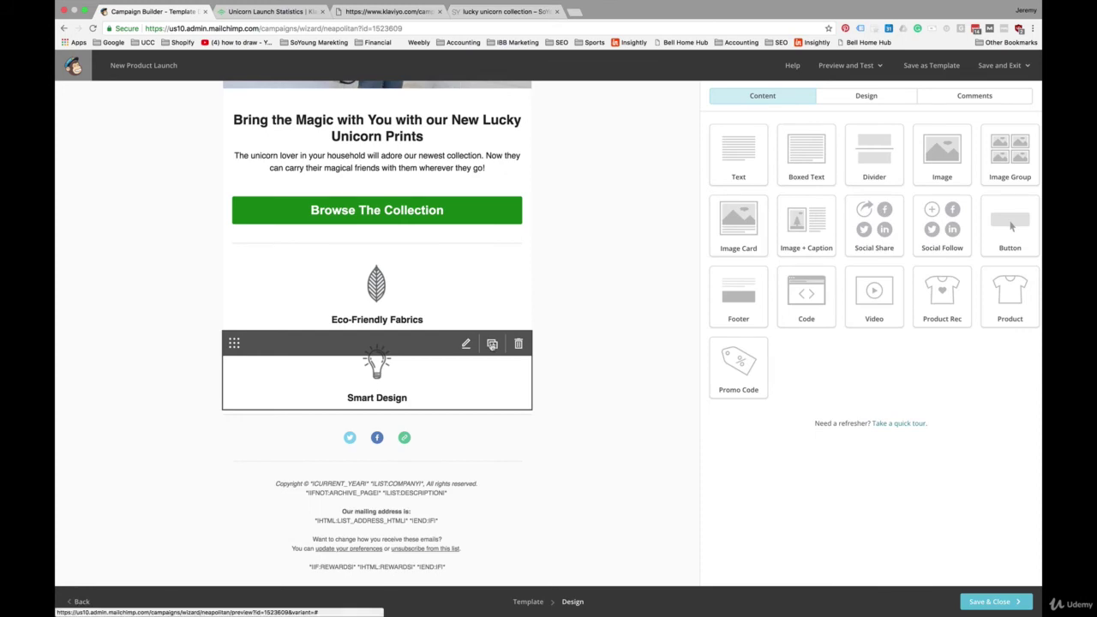
Step: Duplicate the "Smart Design" block and replace the copy's image with washing-machine.png
left_click(492, 344)
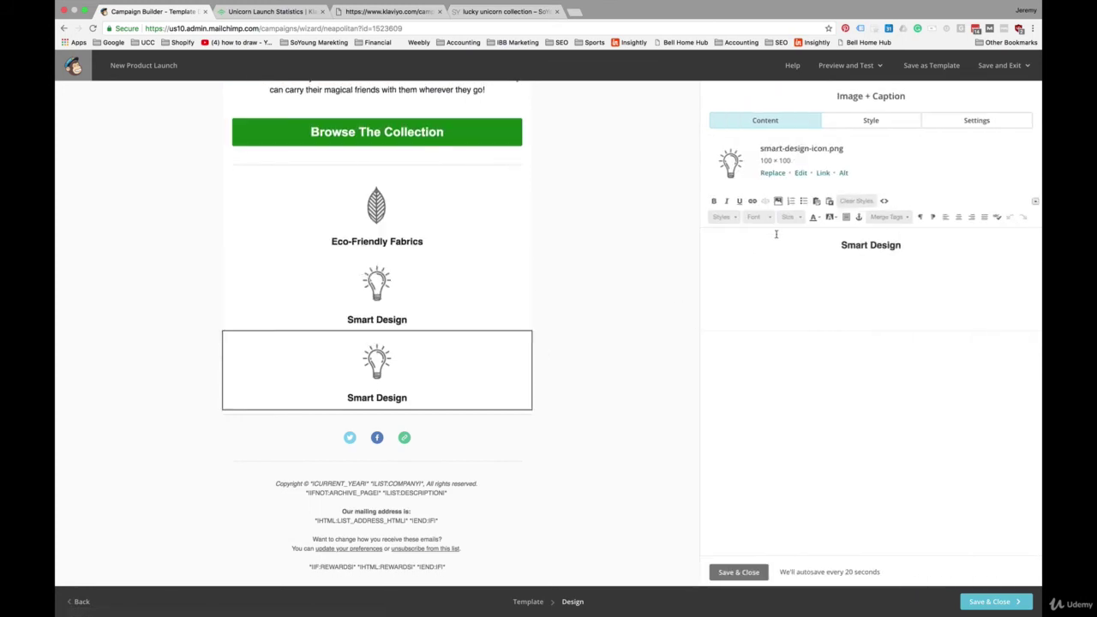
left_click(772, 173)
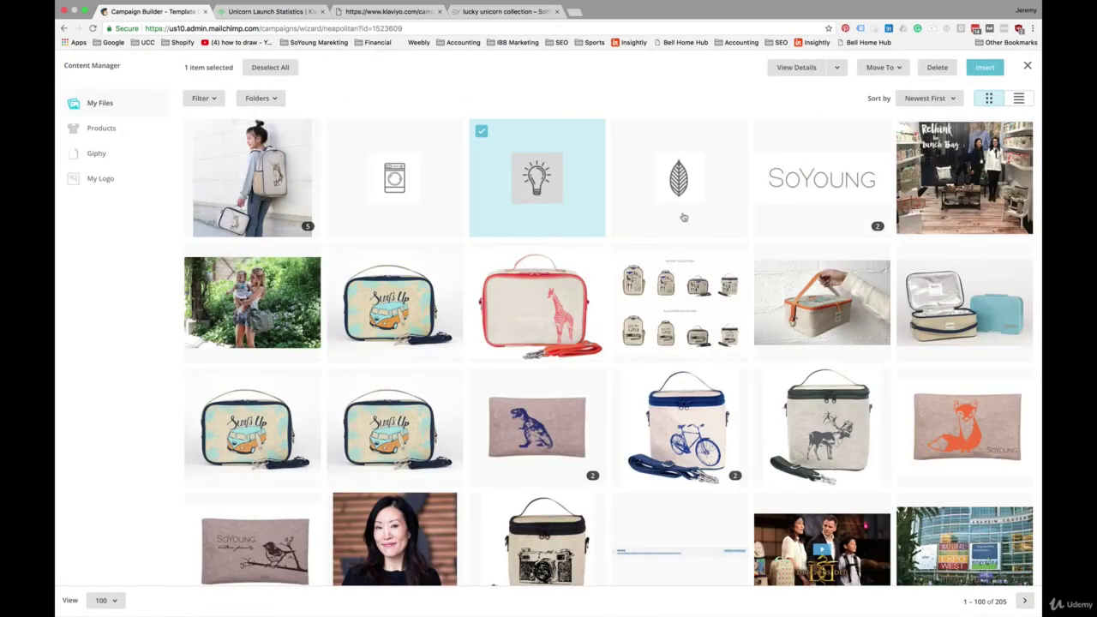
left_click(398, 195)
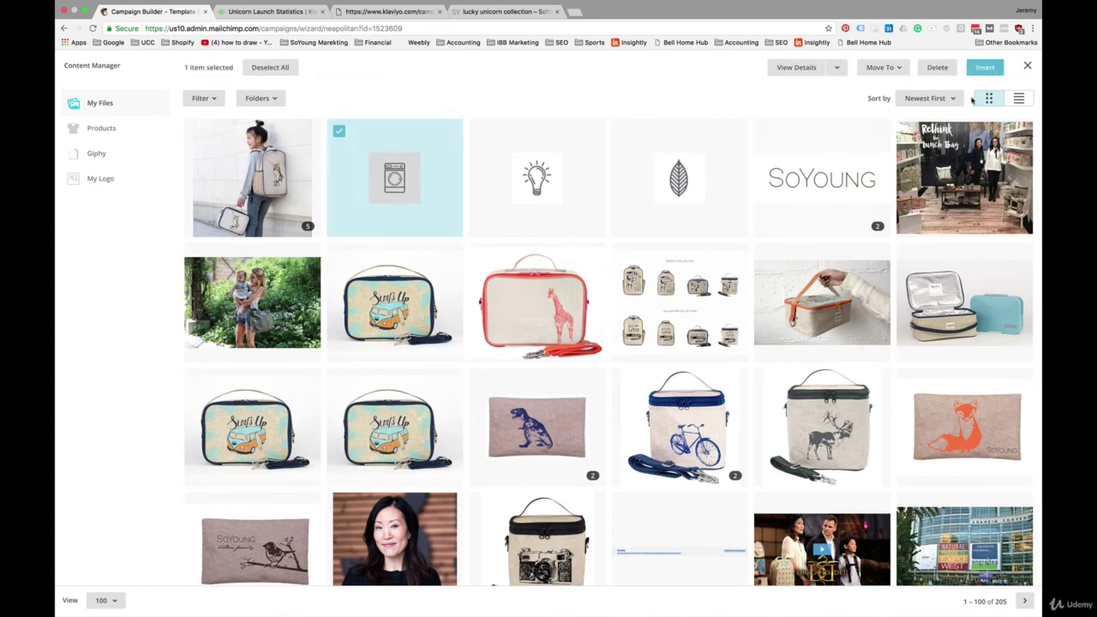
left_click(984, 68)
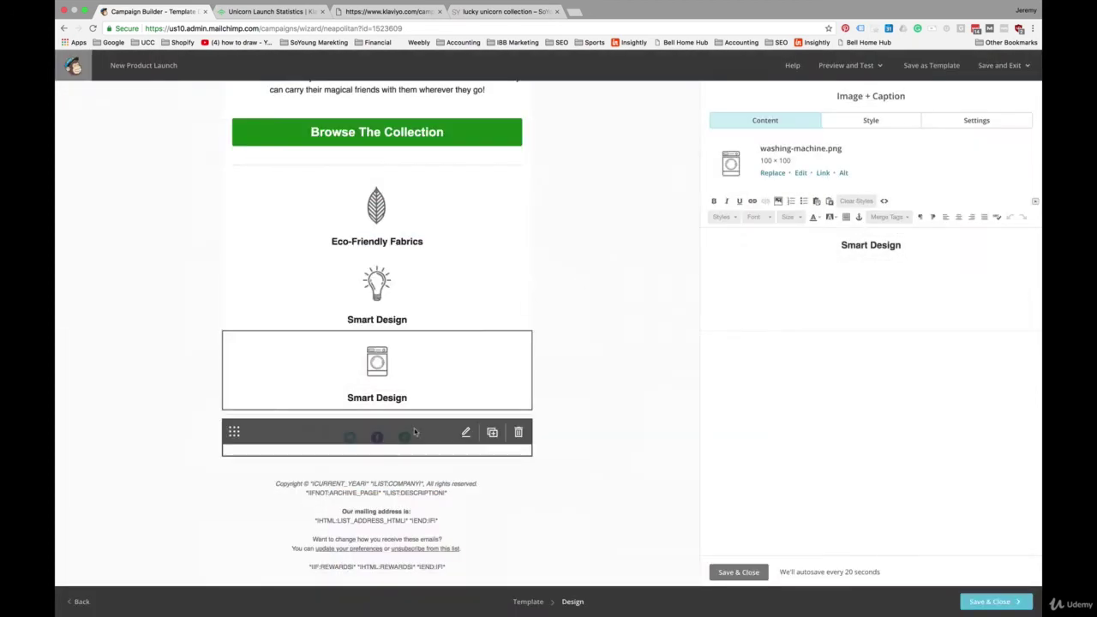
Step: Change the washing machine block's caption to "Machine Washable" and save the block
triple_click(865, 245)
type("M")
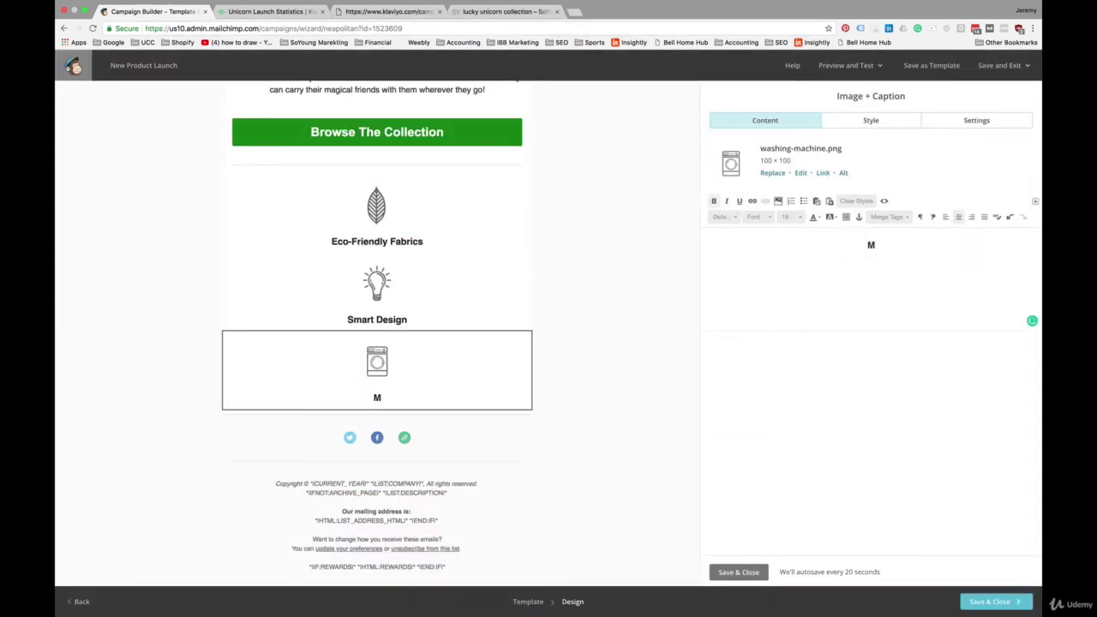
type("achine Washable")
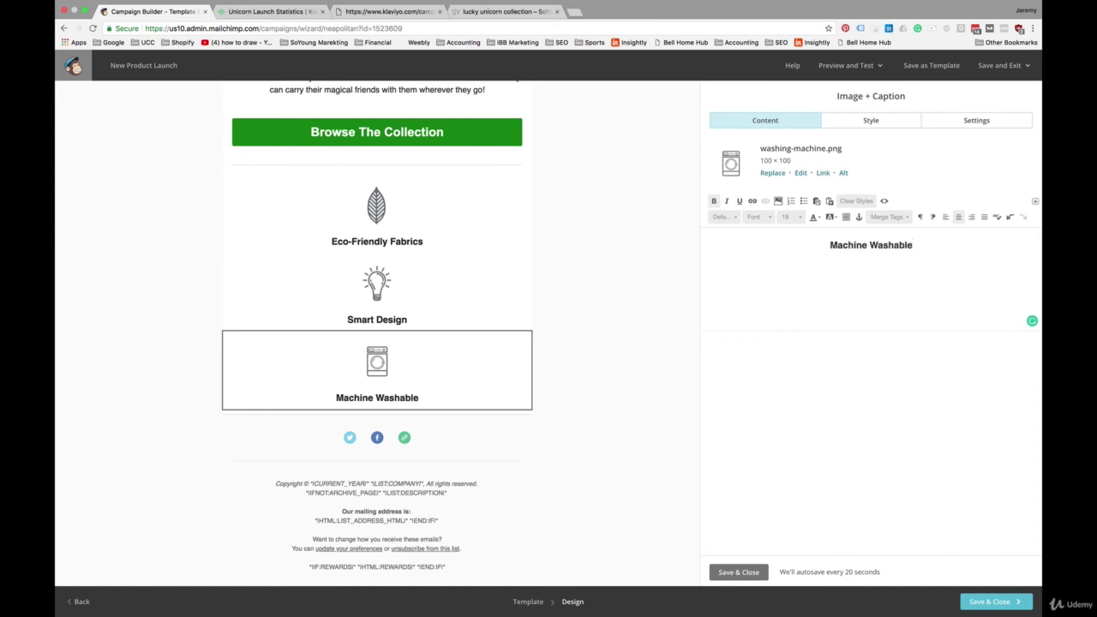
left_click(738, 572)
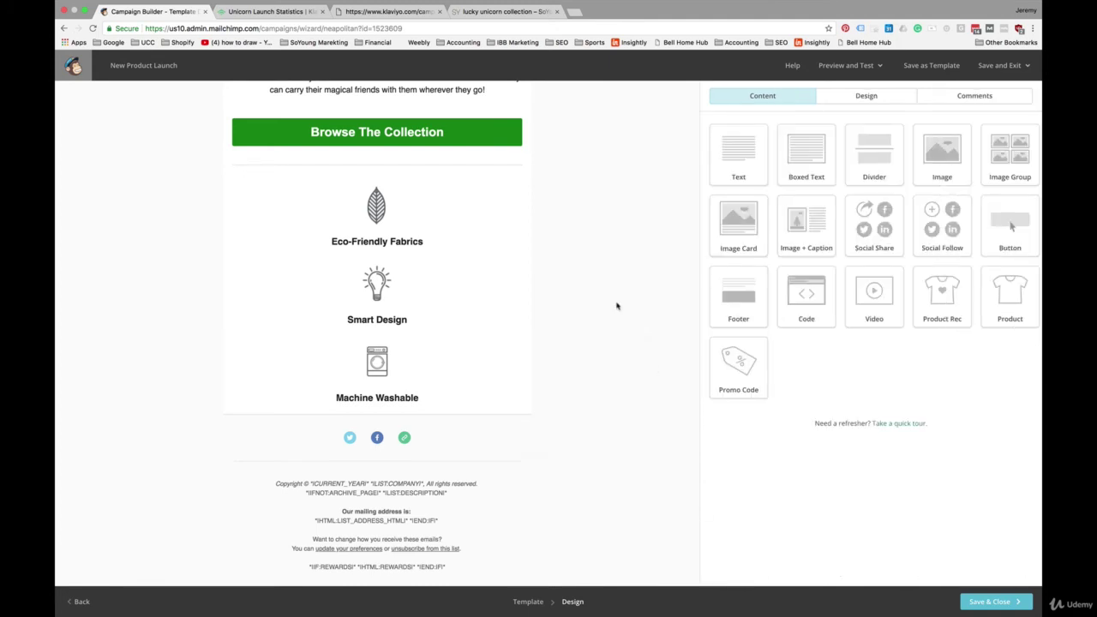
scroll(616, 306, "up", 6)
scroll(616, 305, "down", 2)
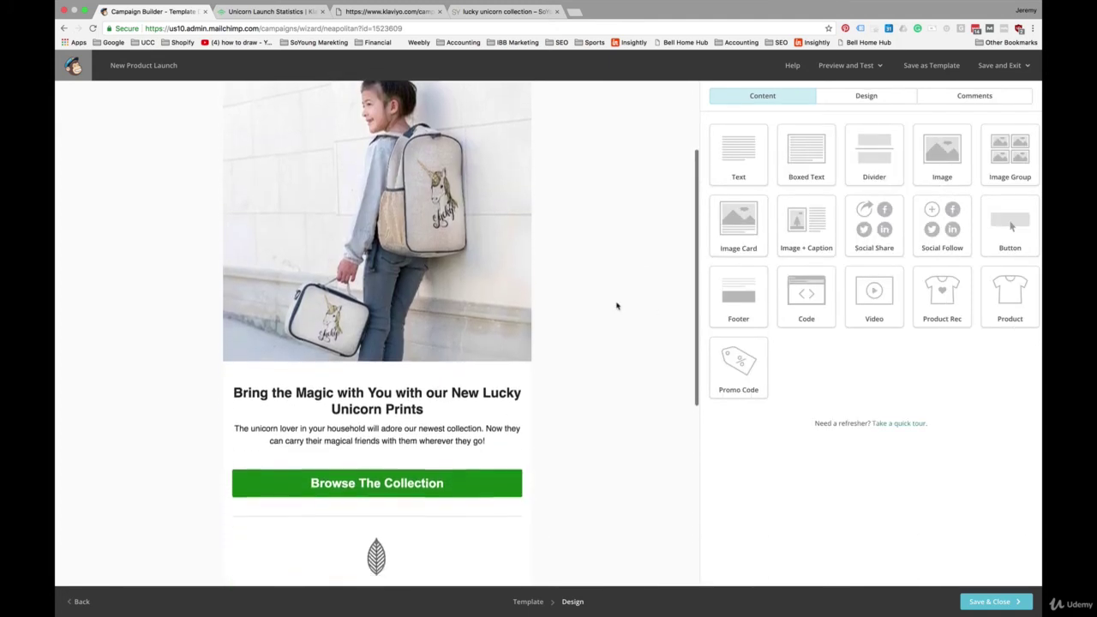
scroll(616, 306, "down", 5)
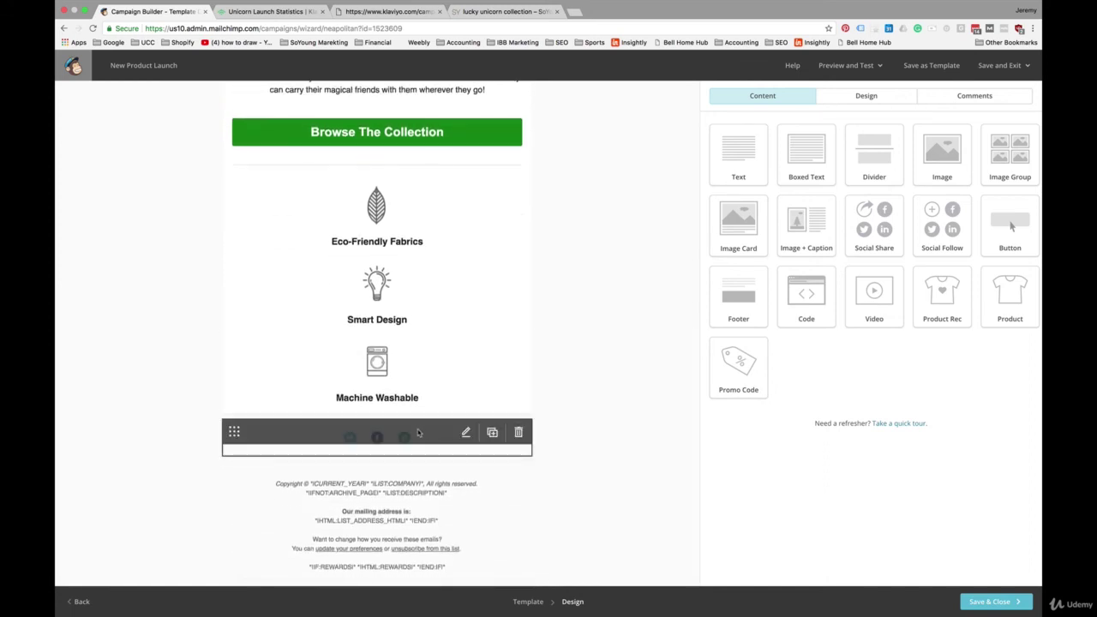
left_click(413, 433)
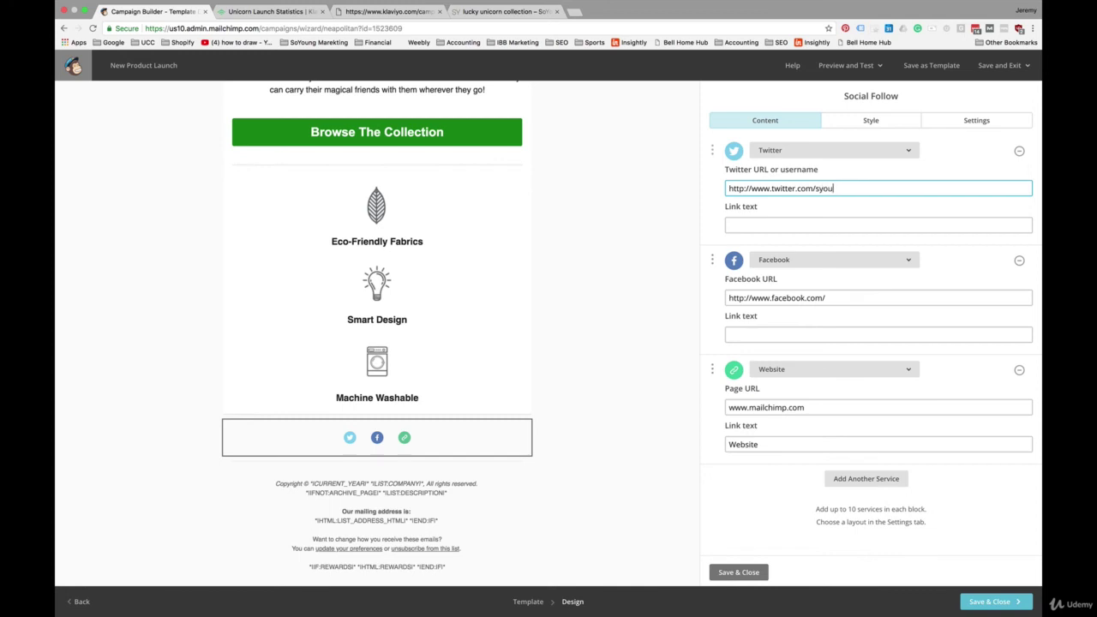
left_click(836, 298)
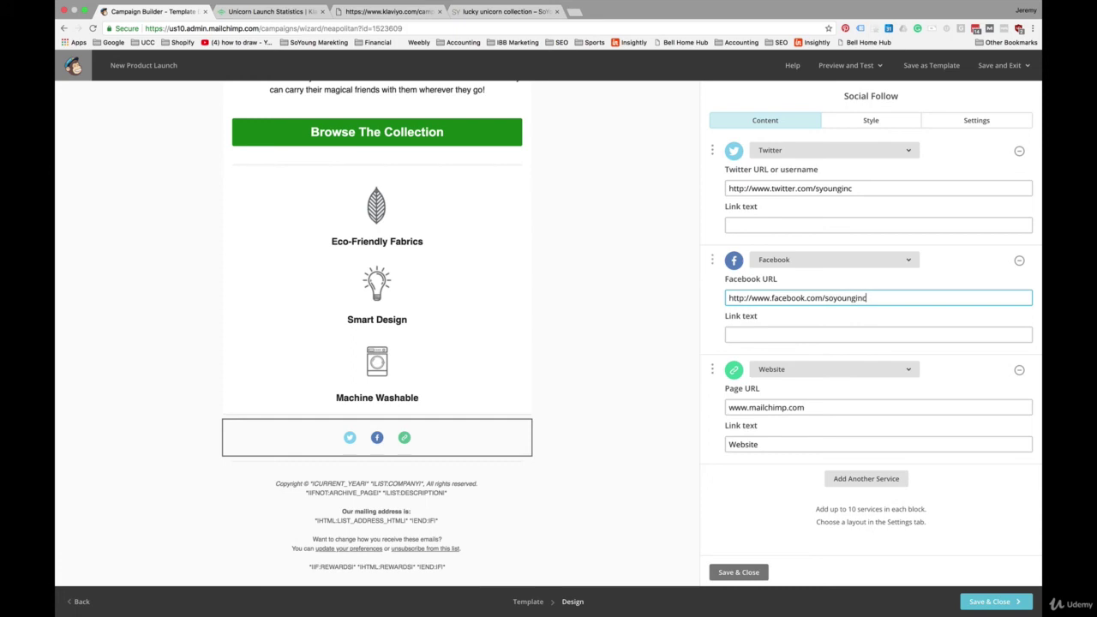
triple_click(827, 407)
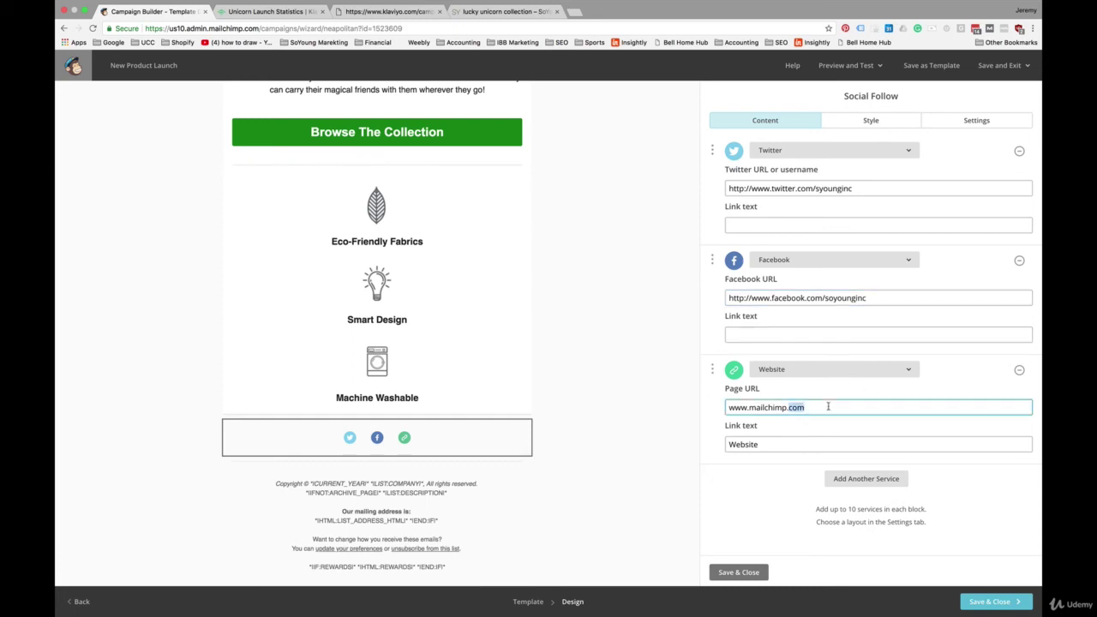
type("www.soyoung.ca")
left_click(693, 440)
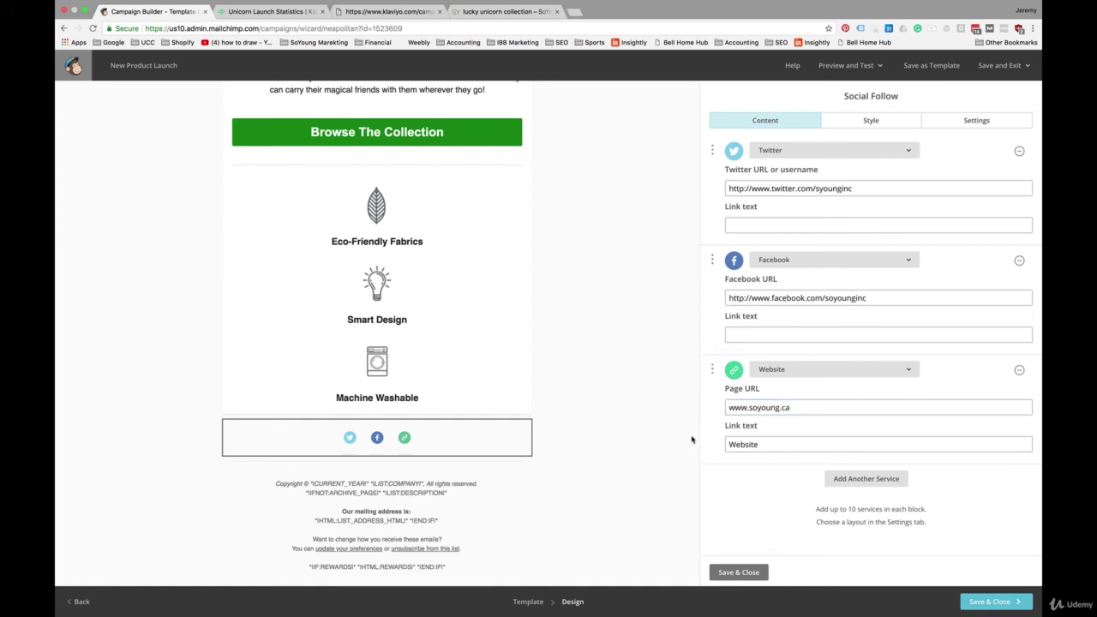
left_click(852, 481)
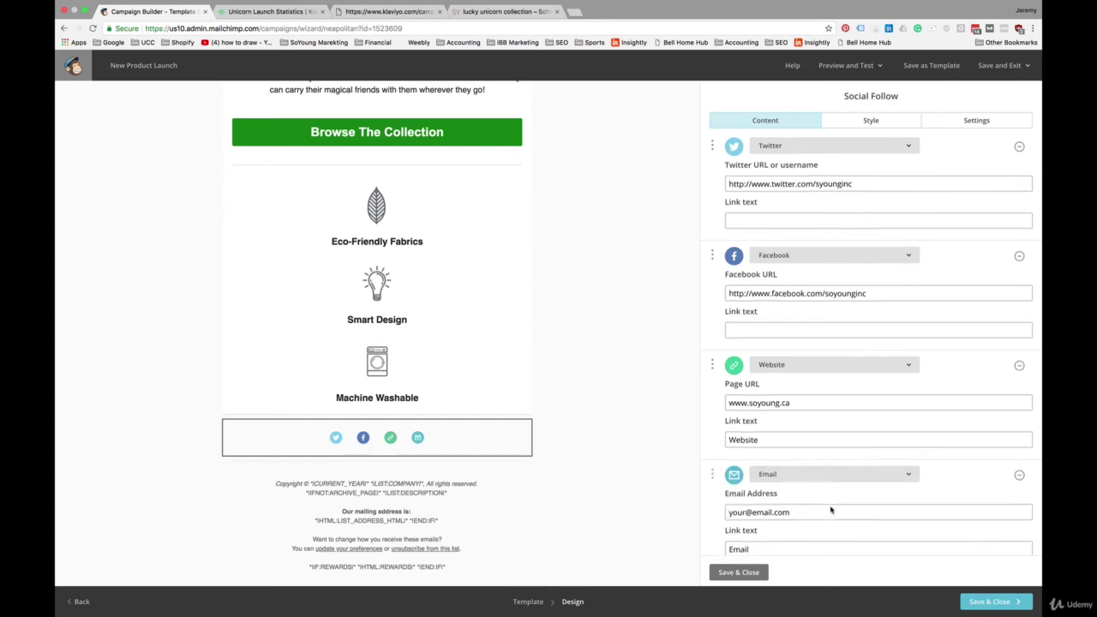
scroll(835, 462, "down", 2)
left_click(857, 390)
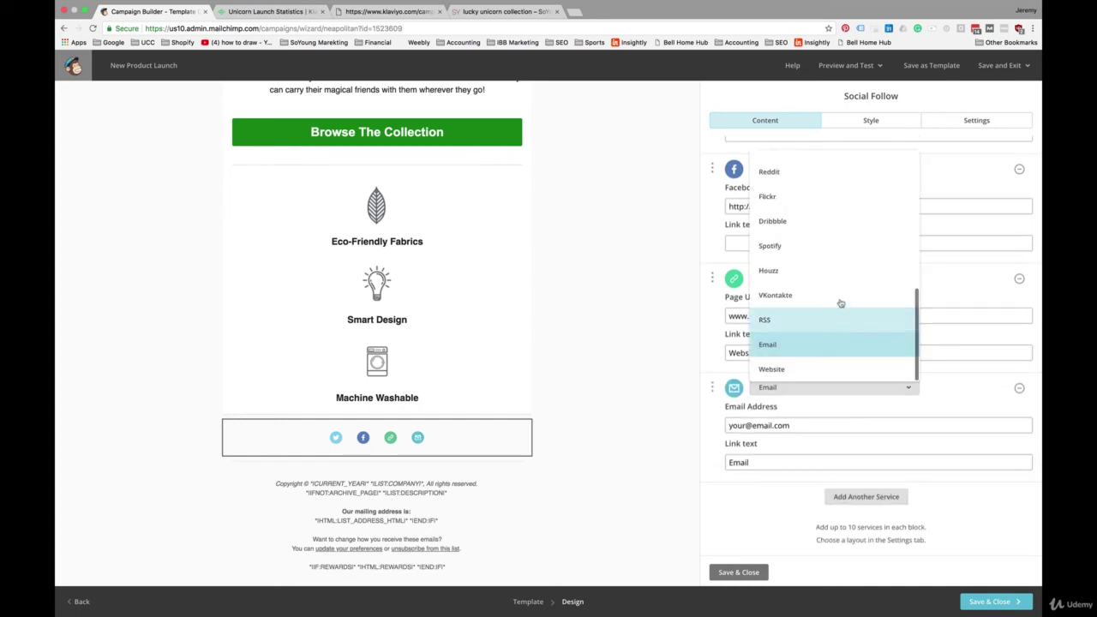
scroll(840, 293, "up", 1)
scroll(840, 293, "up", 5)
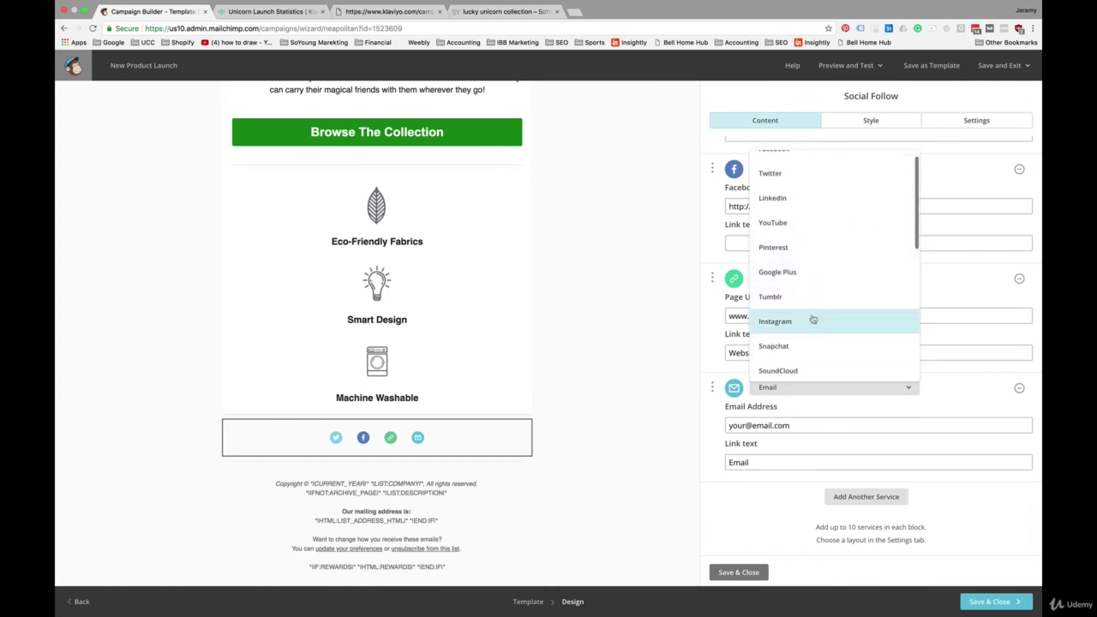
left_click(812, 326)
left_click(816, 423)
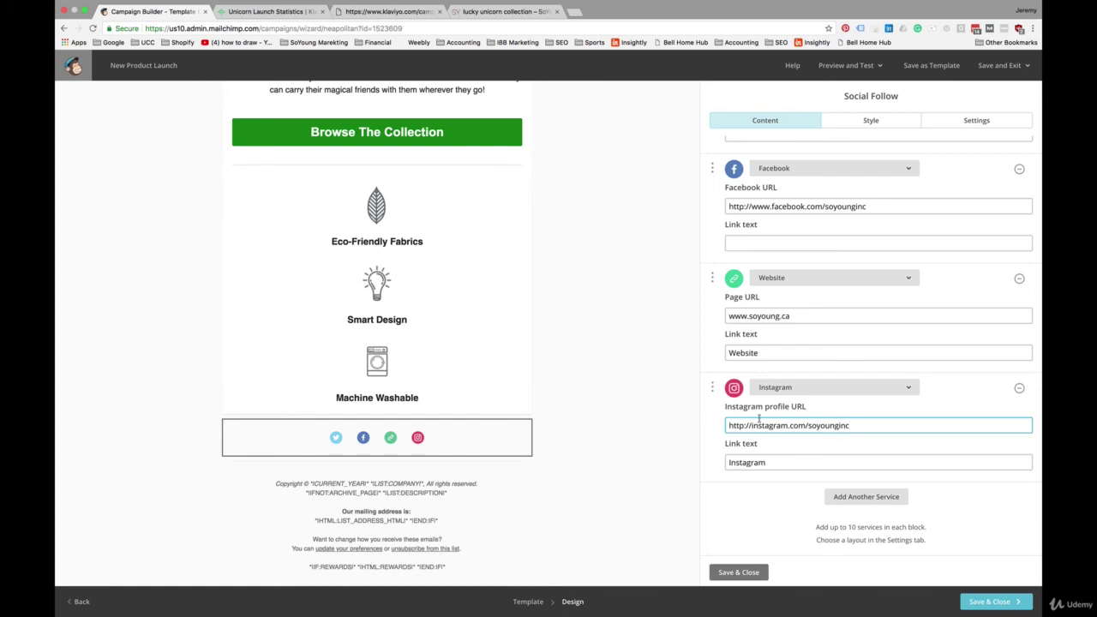
left_click_drag(711, 388, 712, 138)
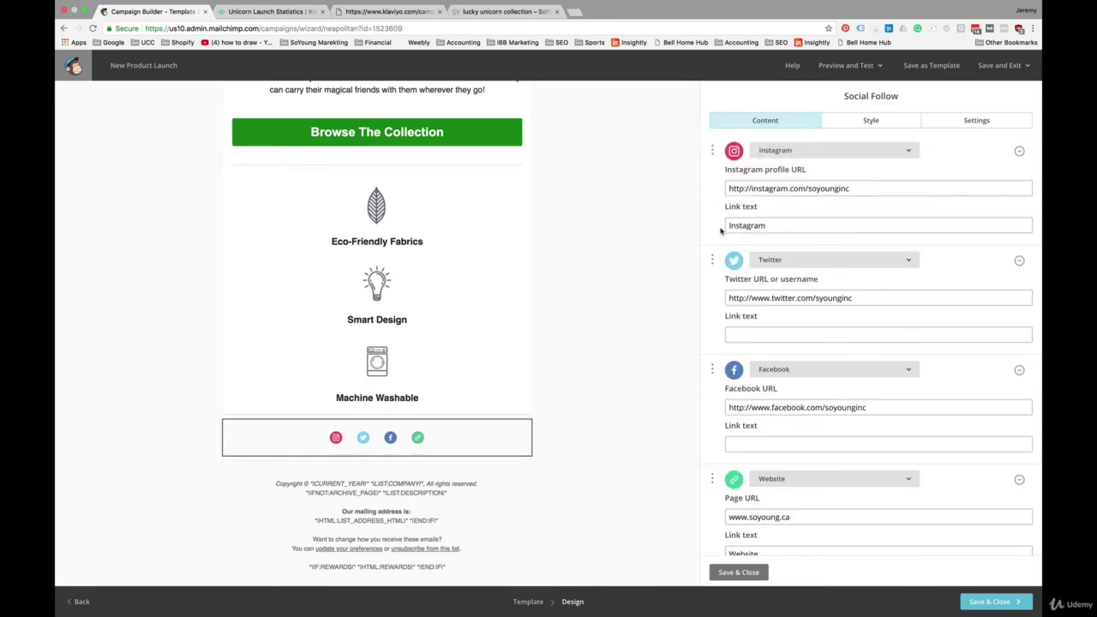
left_click_drag(711, 370, 710, 249)
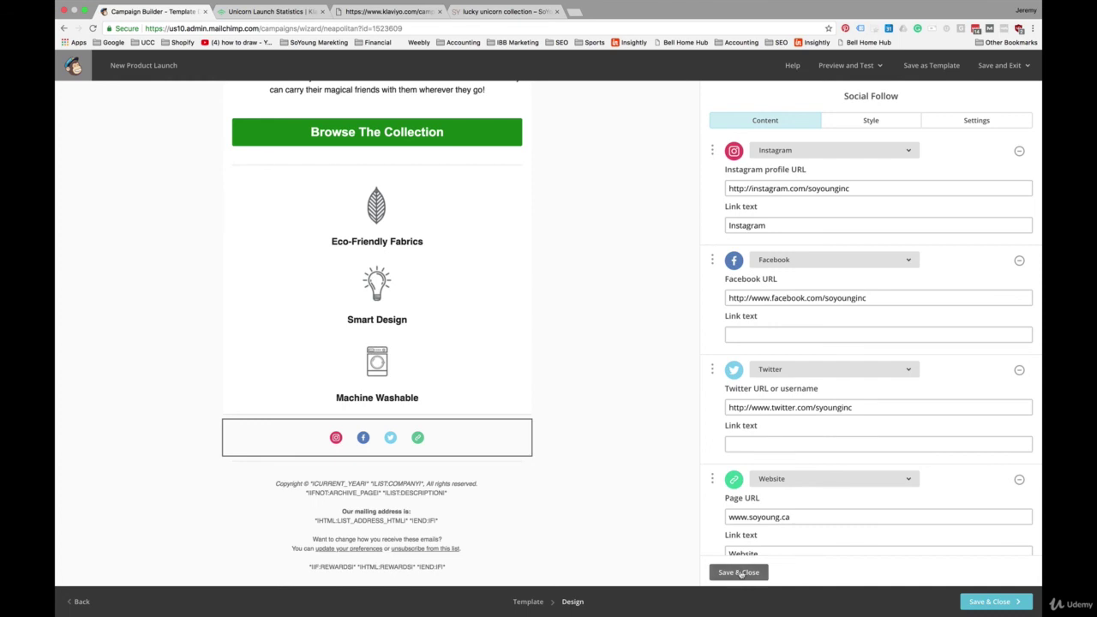
Step: Change the Social Follow icons to the Outlined style in light gray and save the block
left_click(880, 123)
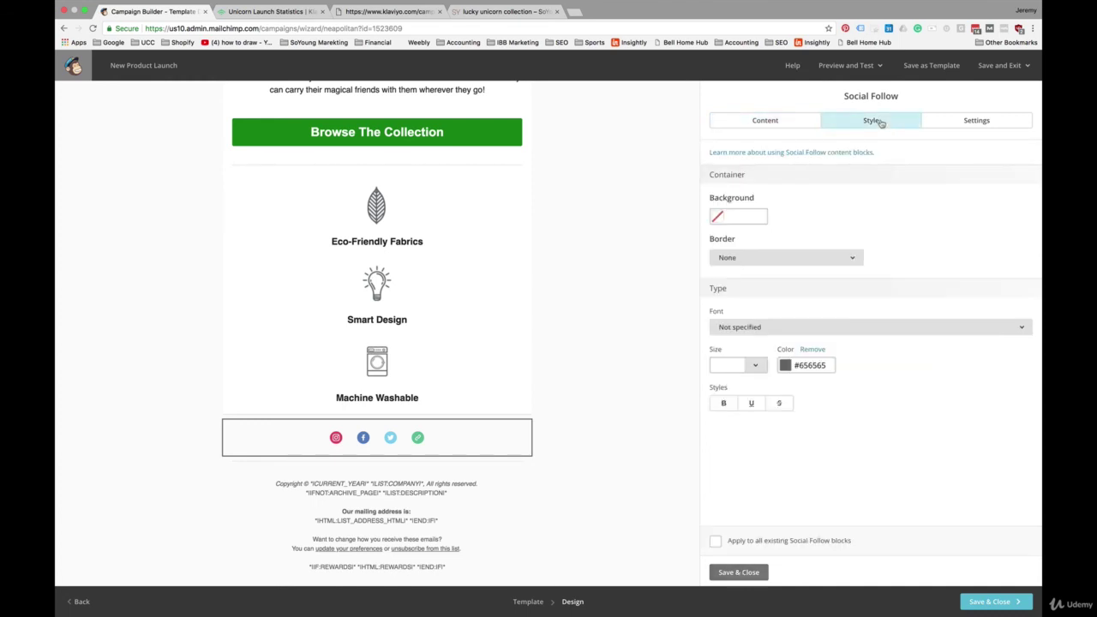
left_click(974, 126)
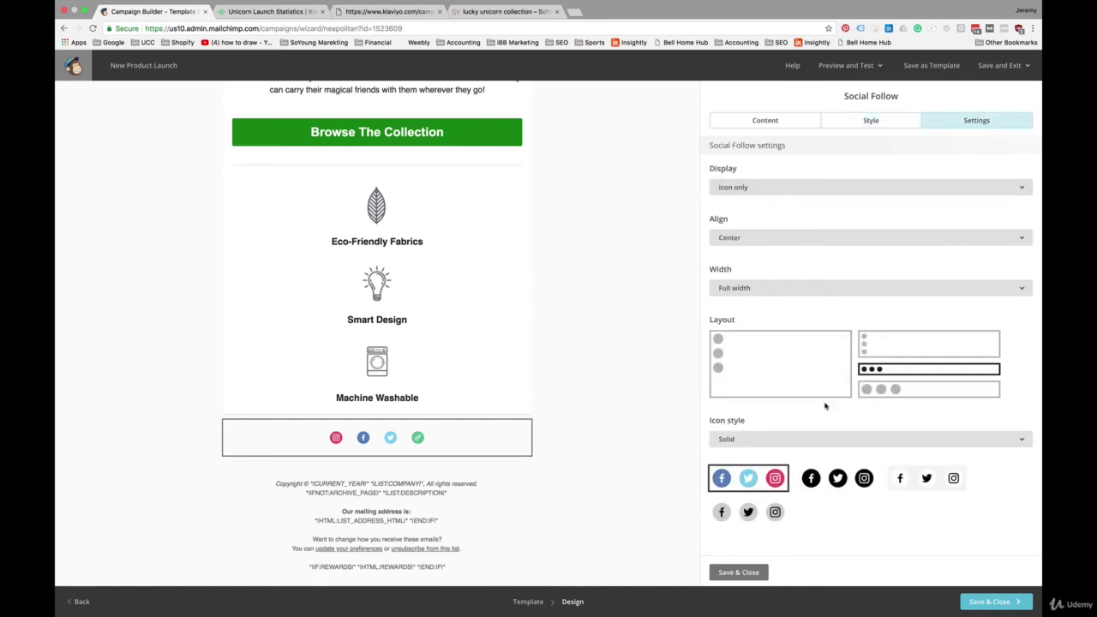
left_click(851, 442)
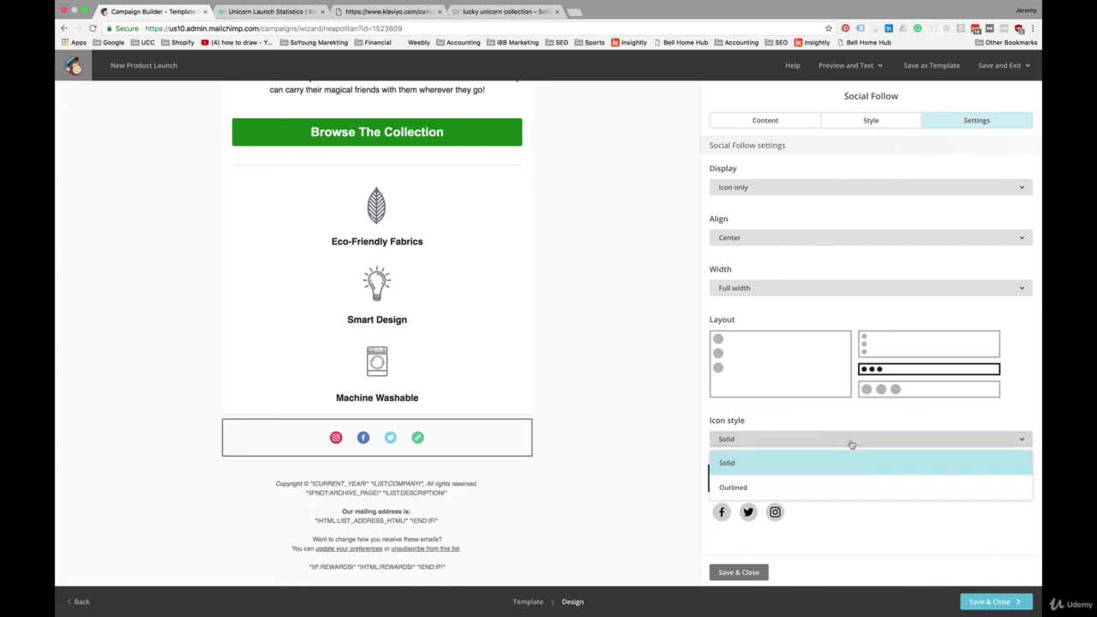
left_click(842, 485)
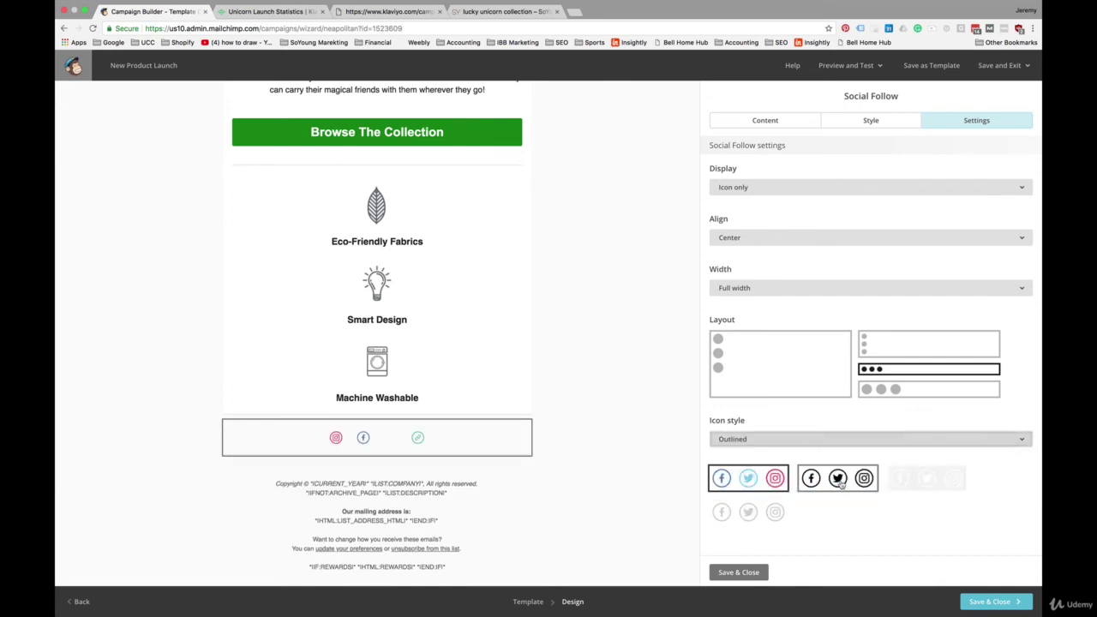
left_click(850, 439)
left_click(850, 439)
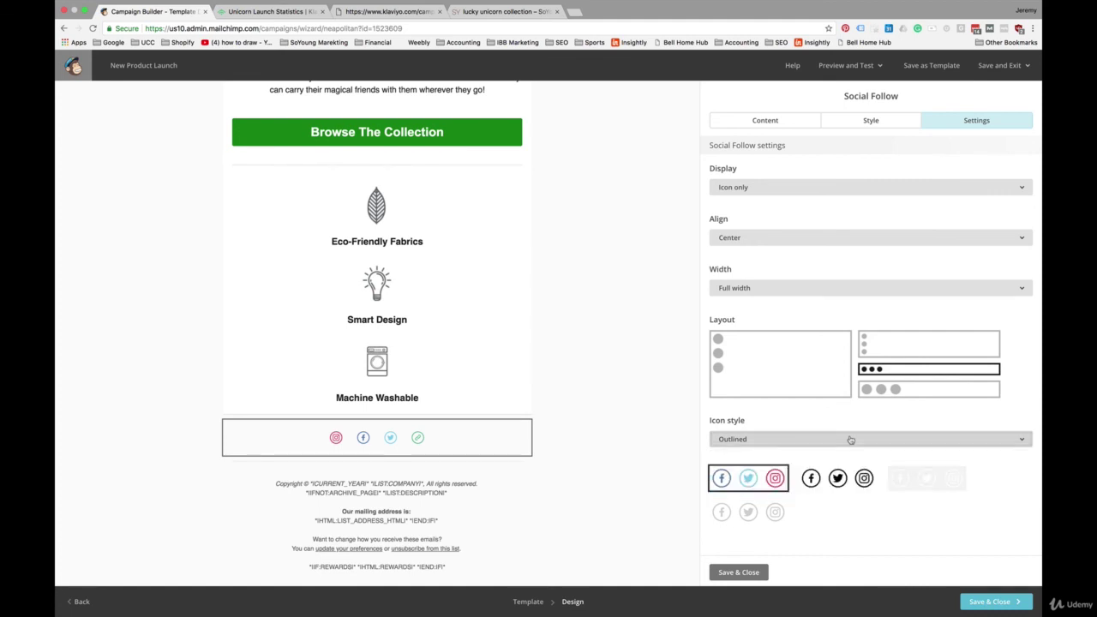
left_click(770, 514)
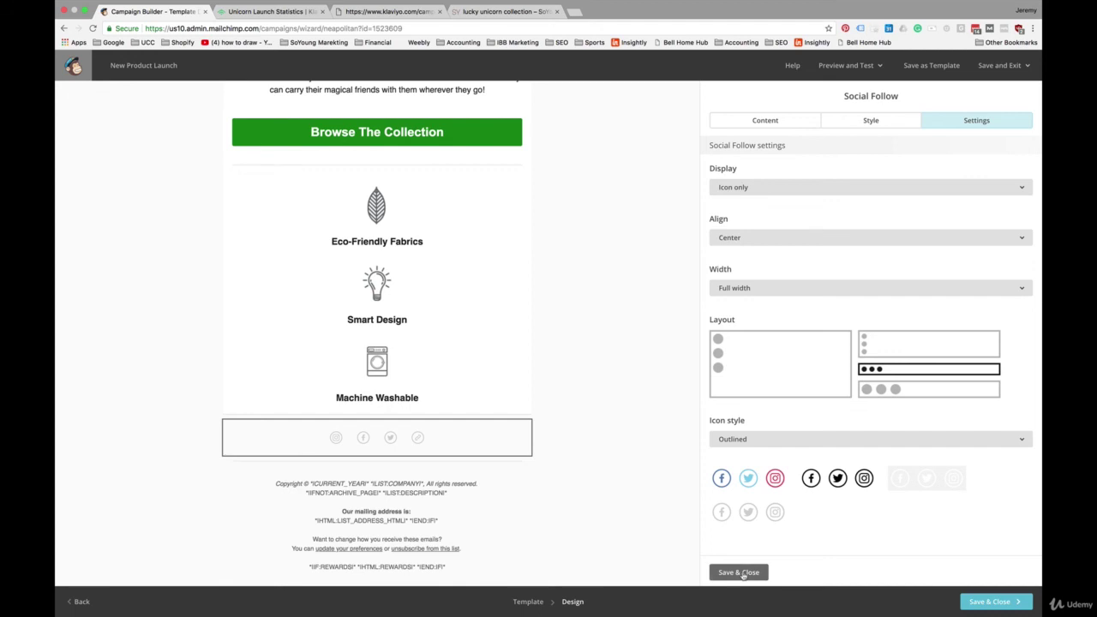
left_click(738, 572)
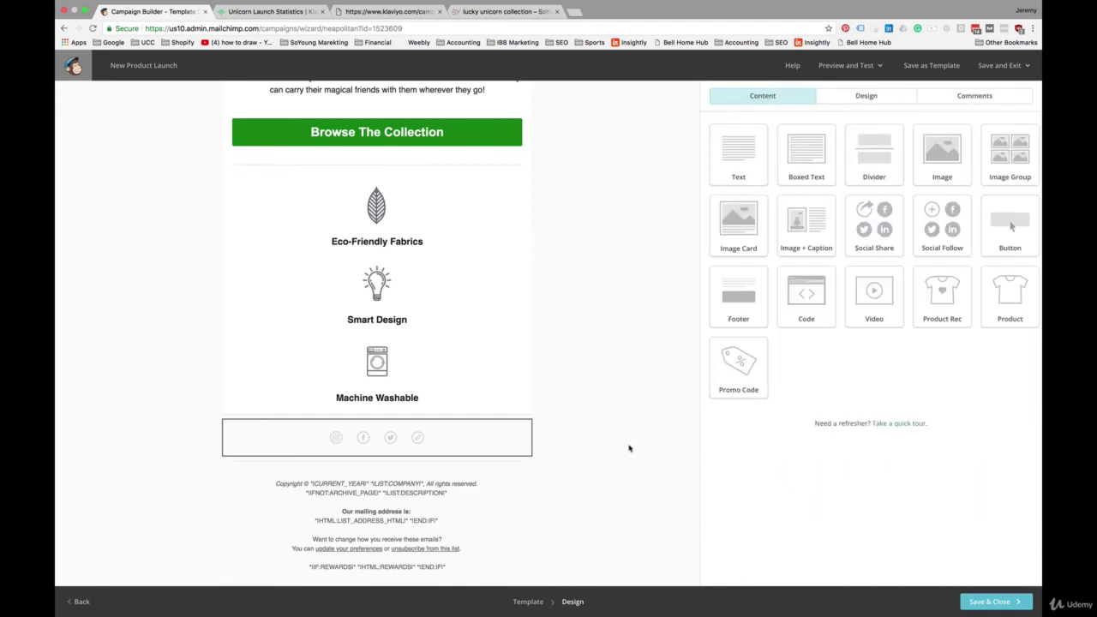
Step: Review the whole email layout from the logo and product photo down to the social icons and footer
scroll(638, 385, "up", 5)
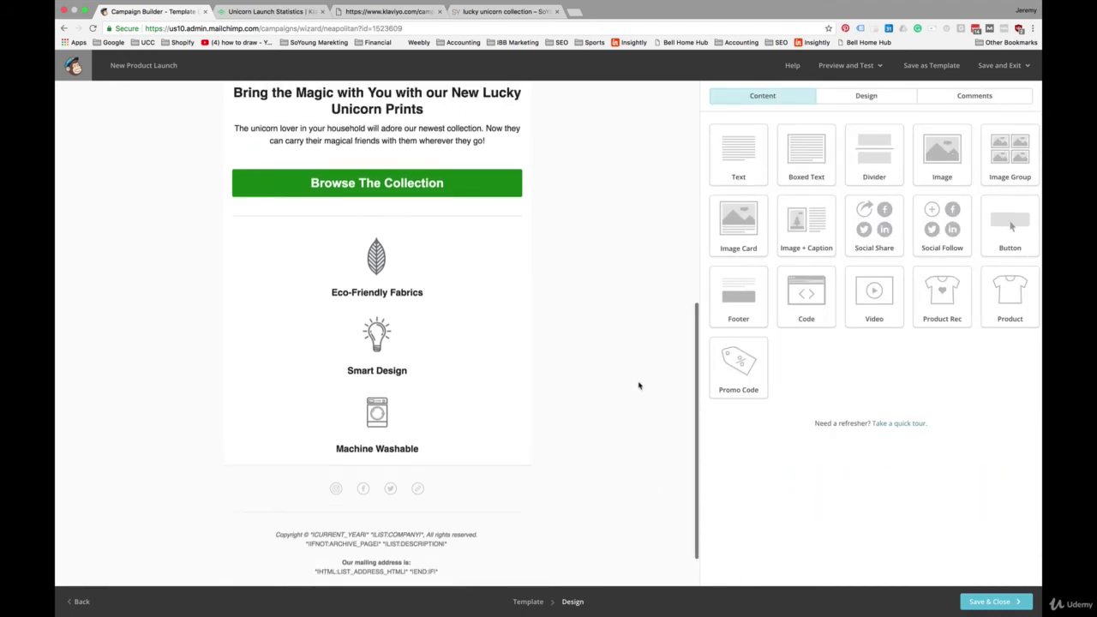
scroll(638, 386, "up", 5)
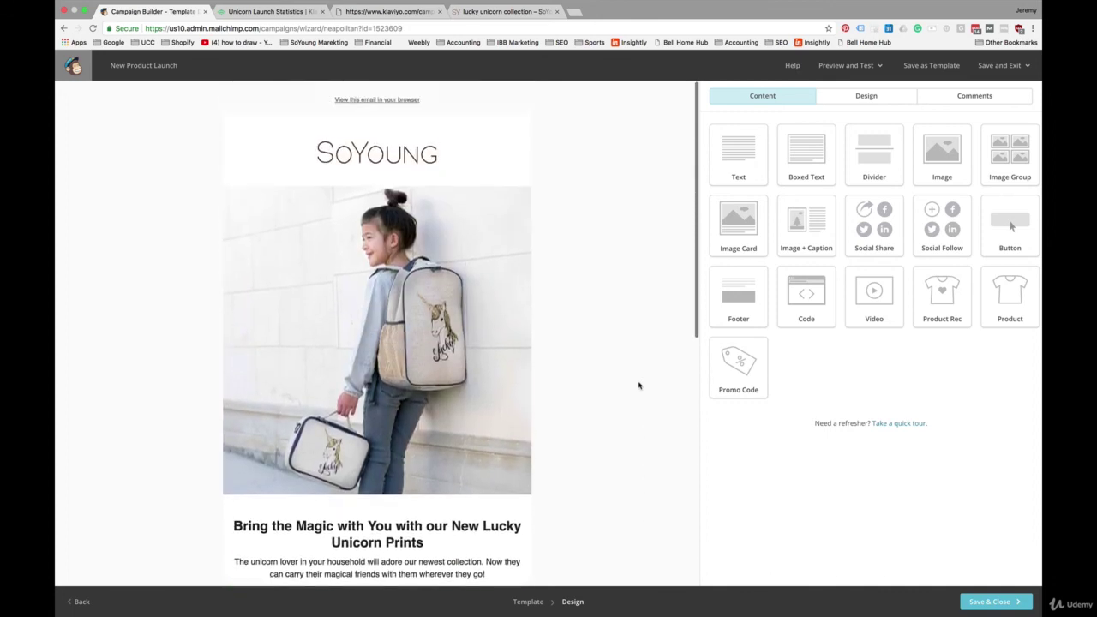
scroll(638, 386, "down", 3)
scroll(638, 386, "down", 5)
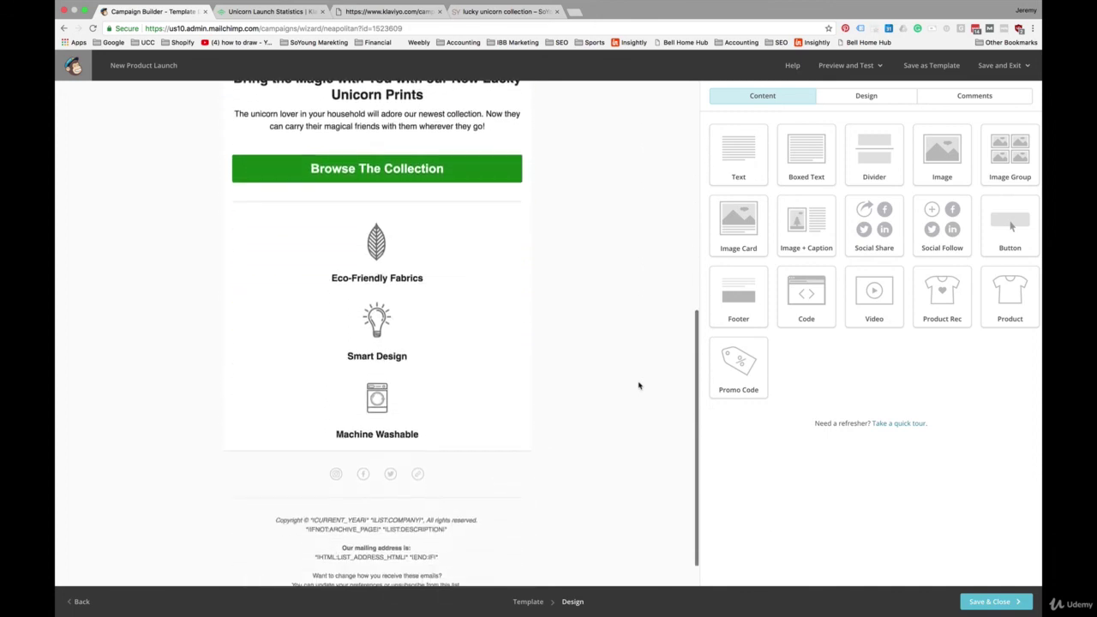
scroll(638, 385, "up", 10)
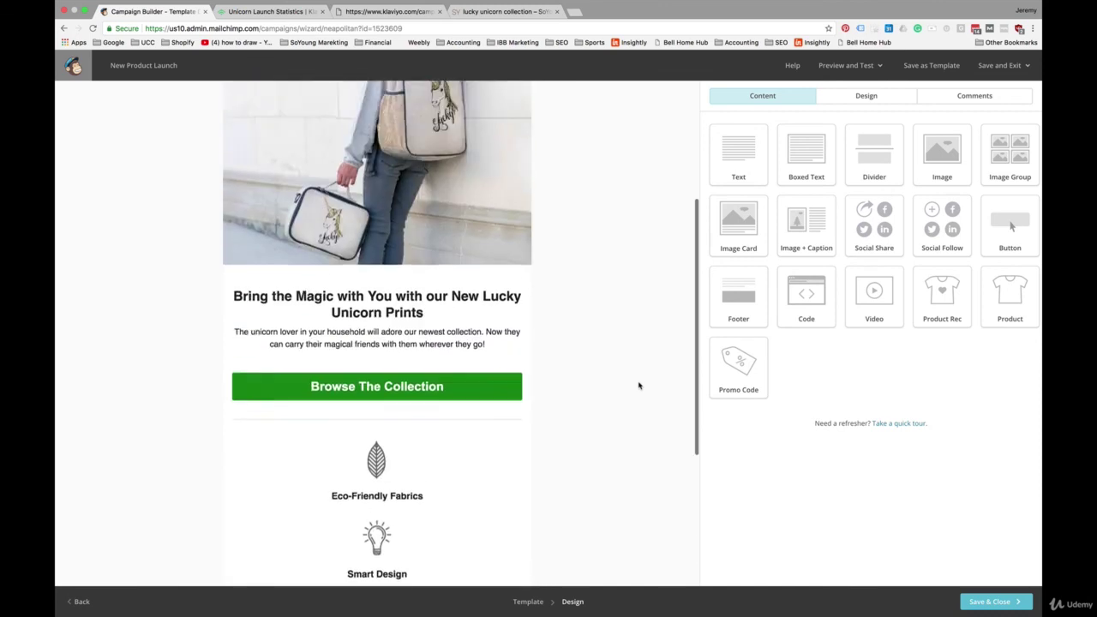
scroll(614, 367, "down", 6)
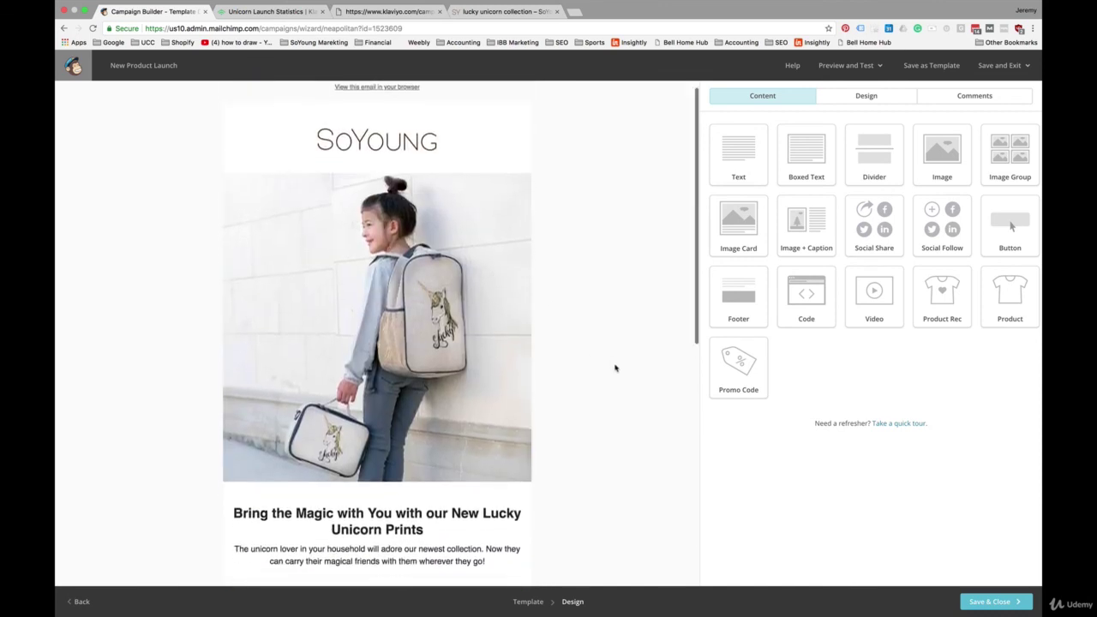
scroll(594, 340, "down", 3)
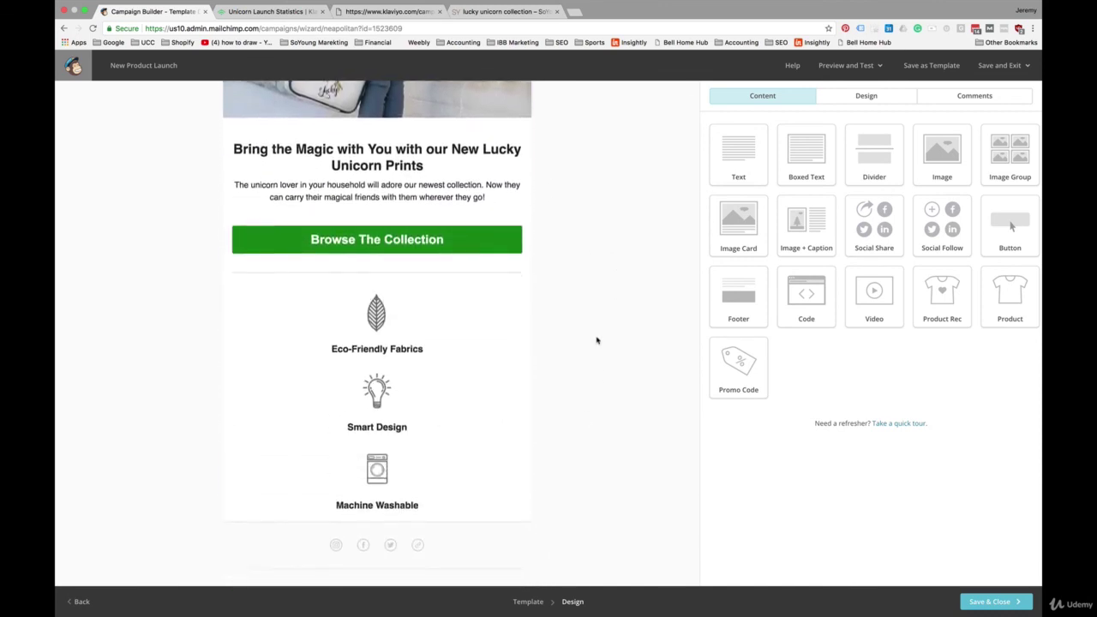
scroll(595, 340, "up", 5)
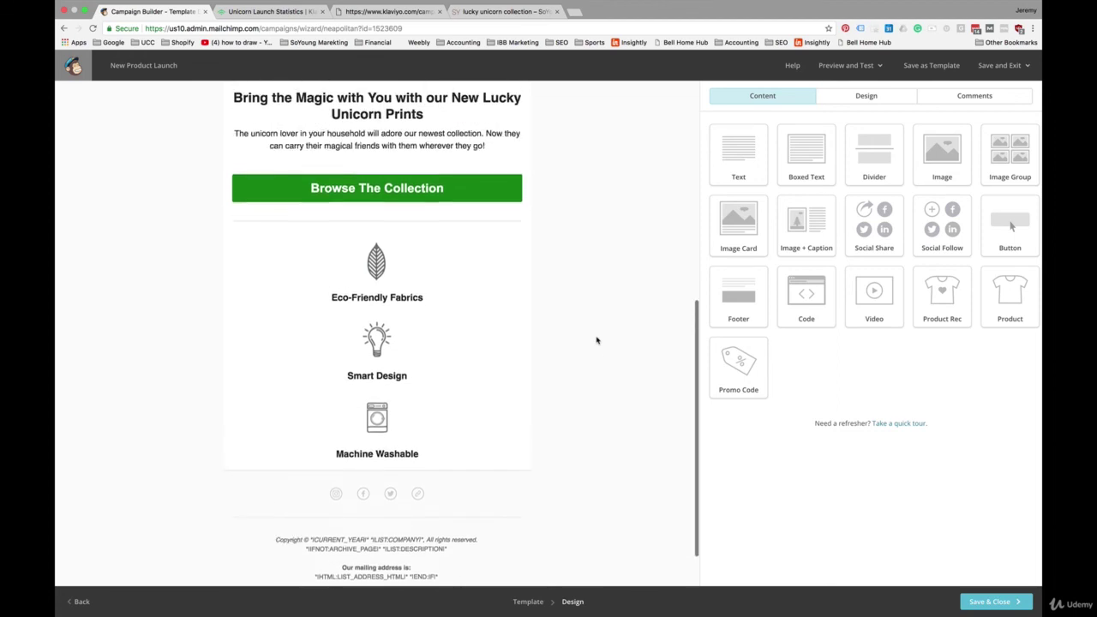
scroll(615, 180, "up", 3)
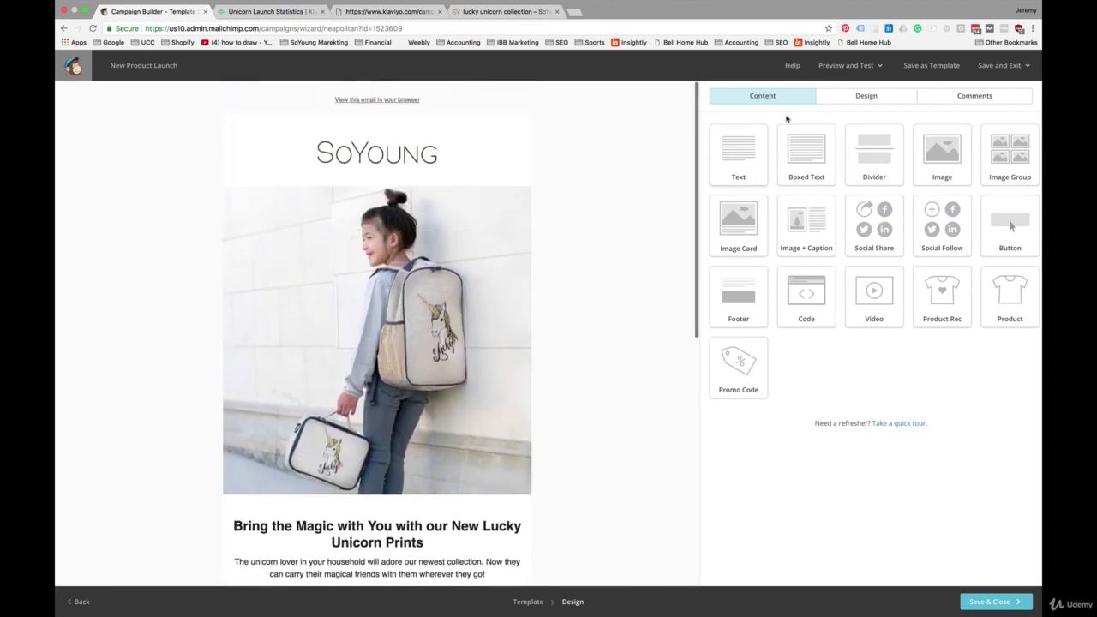
Step: Save the email design as a template named "Product Launch Template" and return to the campaign
left_click(937, 71)
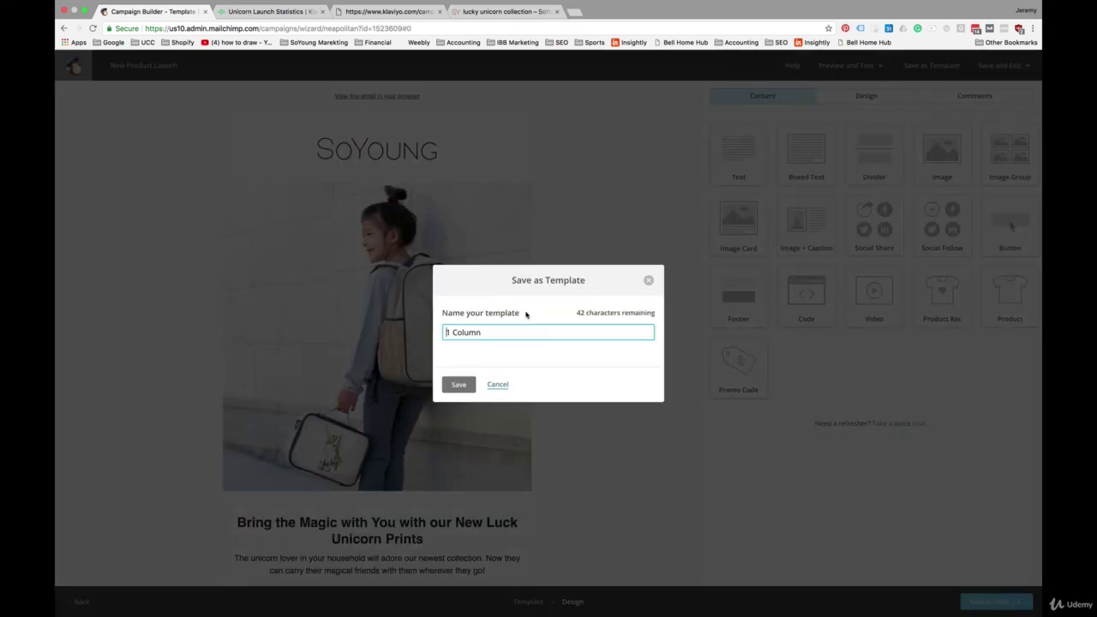
double_click(456, 332)
type("Product Launch Template")
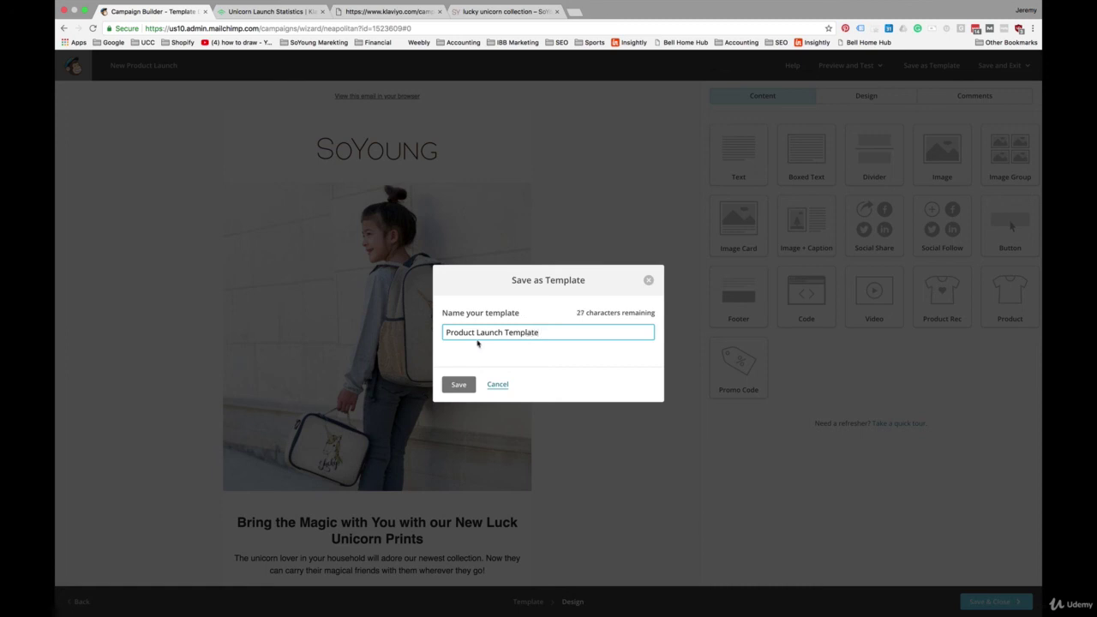
left_click(460, 386)
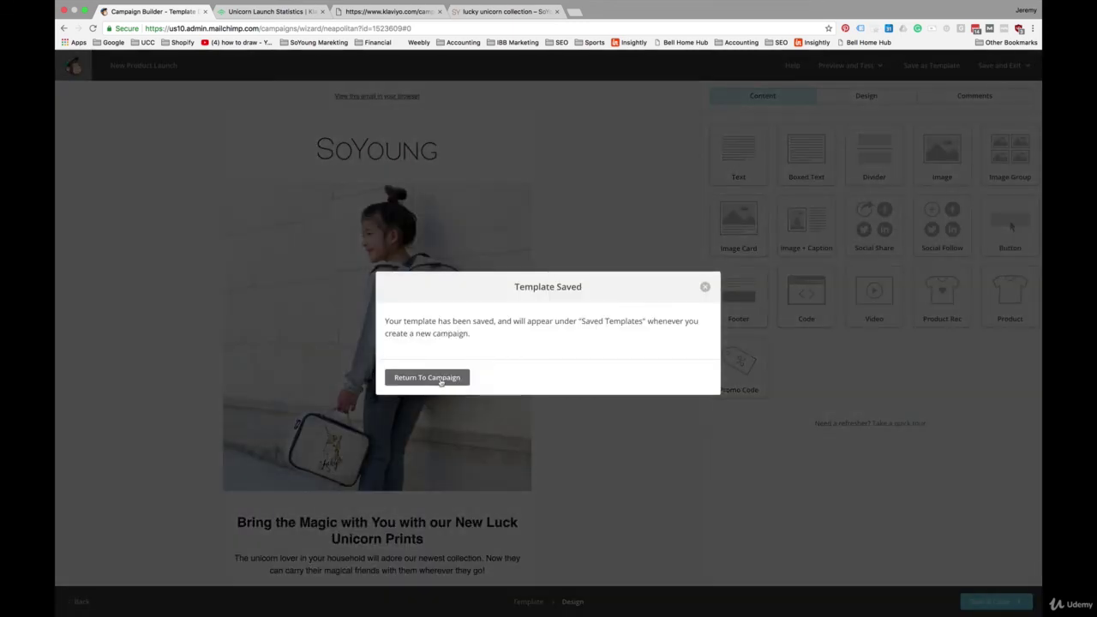
left_click(440, 382)
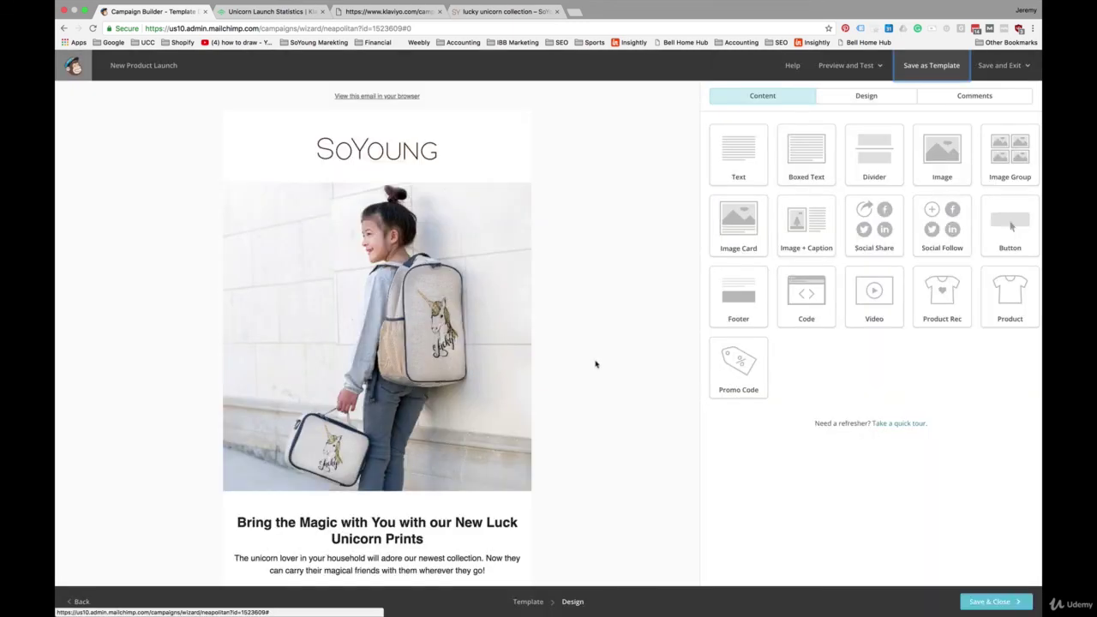
scroll(639, 386, "down", 3)
scroll(639, 386, "down", 8)
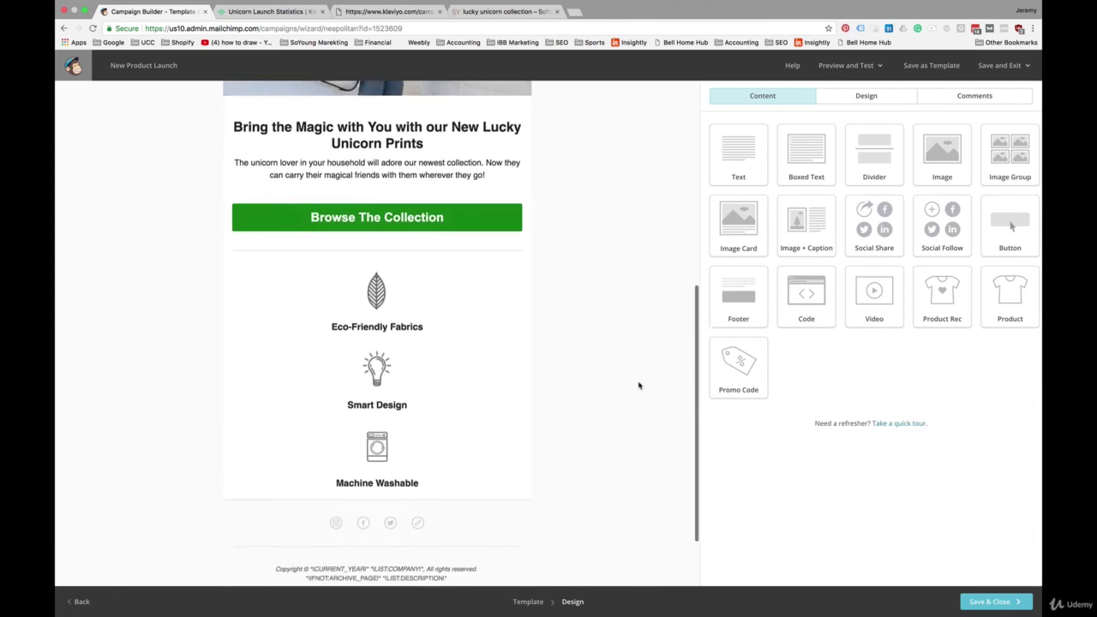
scroll(638, 386, "up", 12)
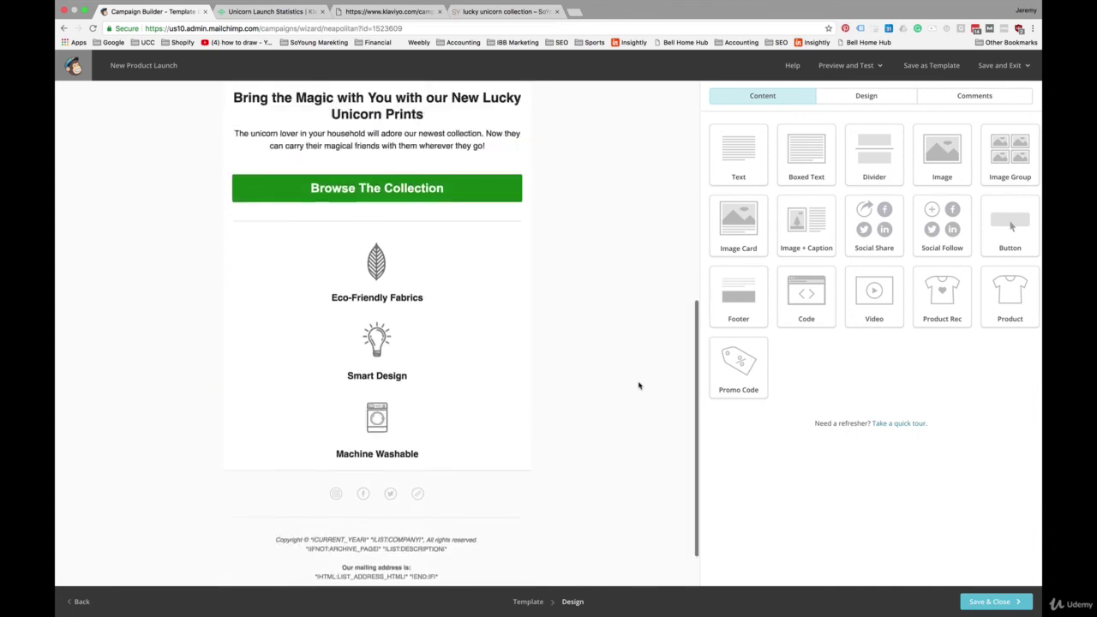